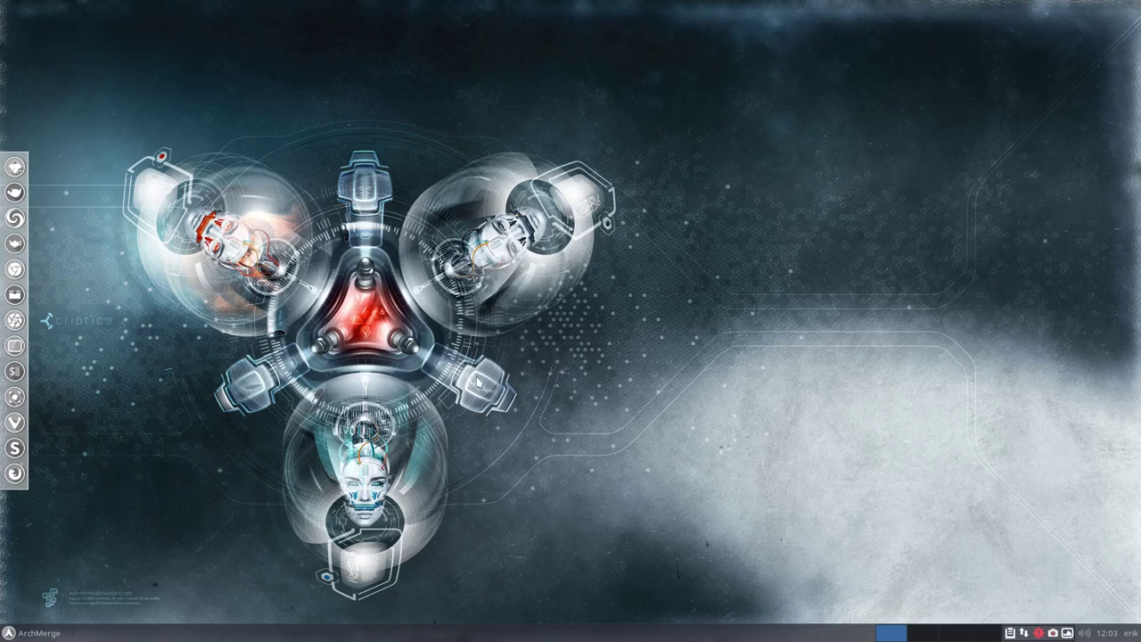
Open a terminal, move it to the screen centre, then close it
key("ctrl+alt+Return")
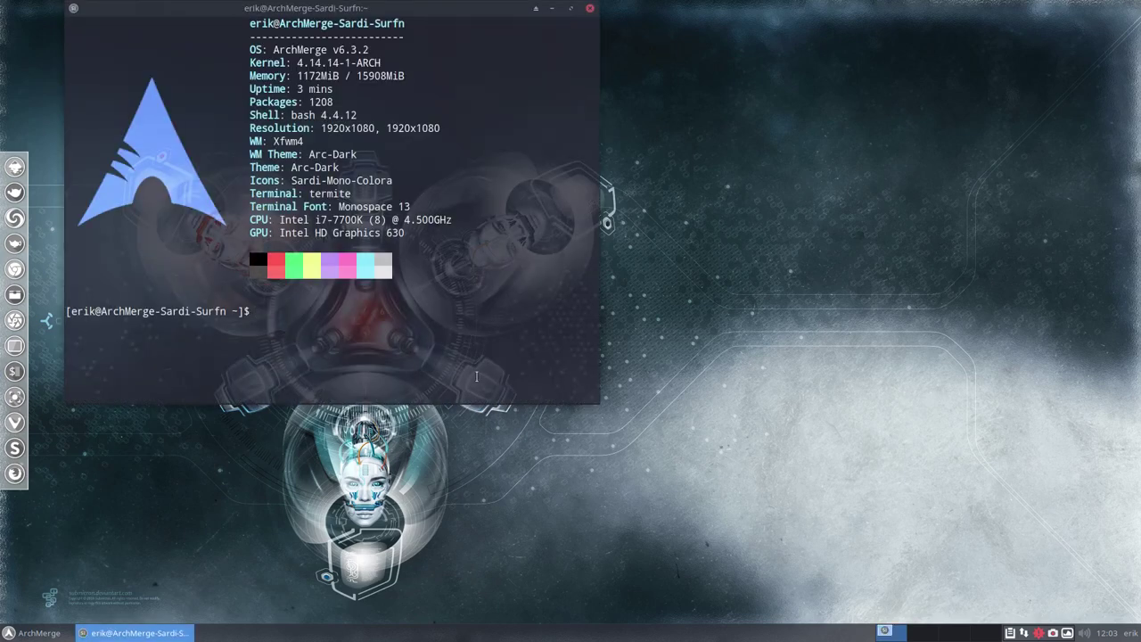
left_click_drag(349, 13, 482, 85)
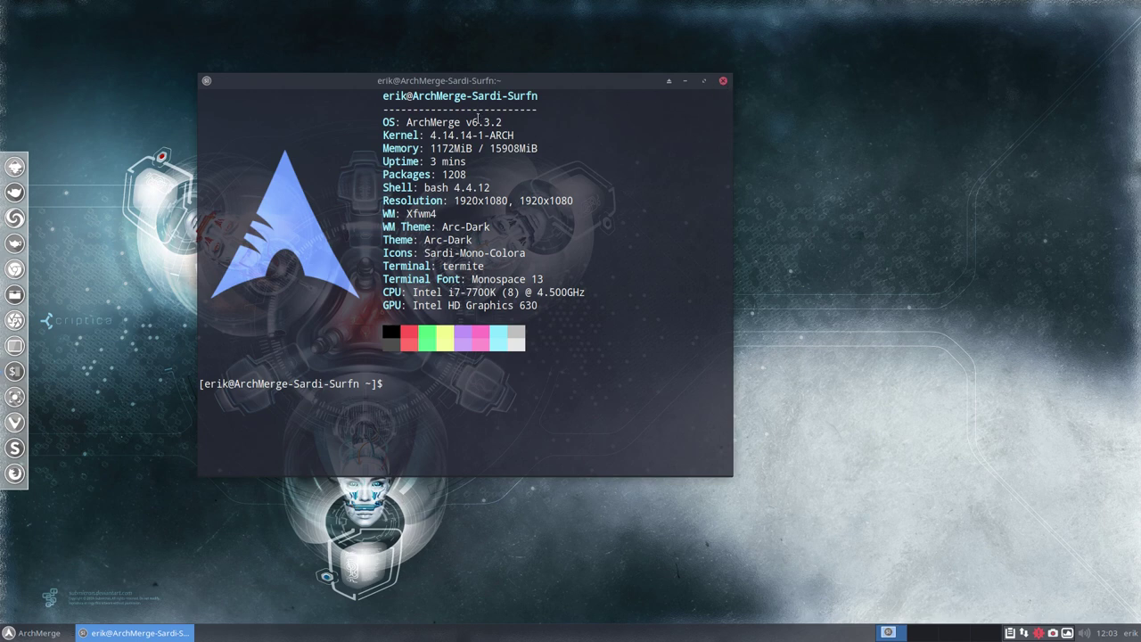
left_click(724, 83)
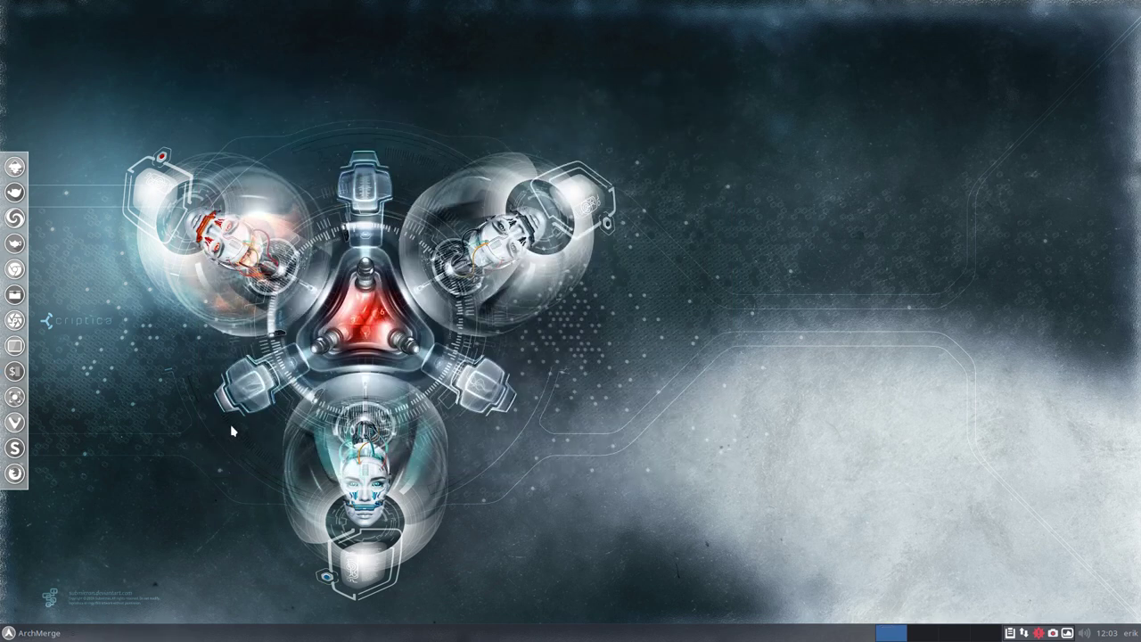
Open Display settings via the Settings Manager, then close them
left_click(34, 632)
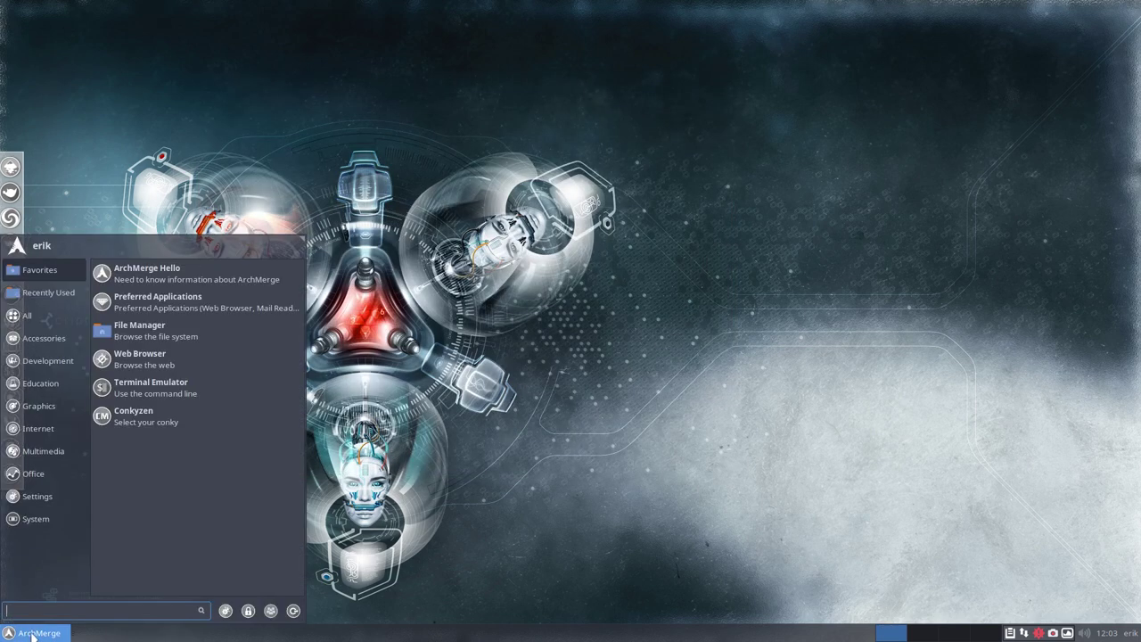
left_click(226, 611)
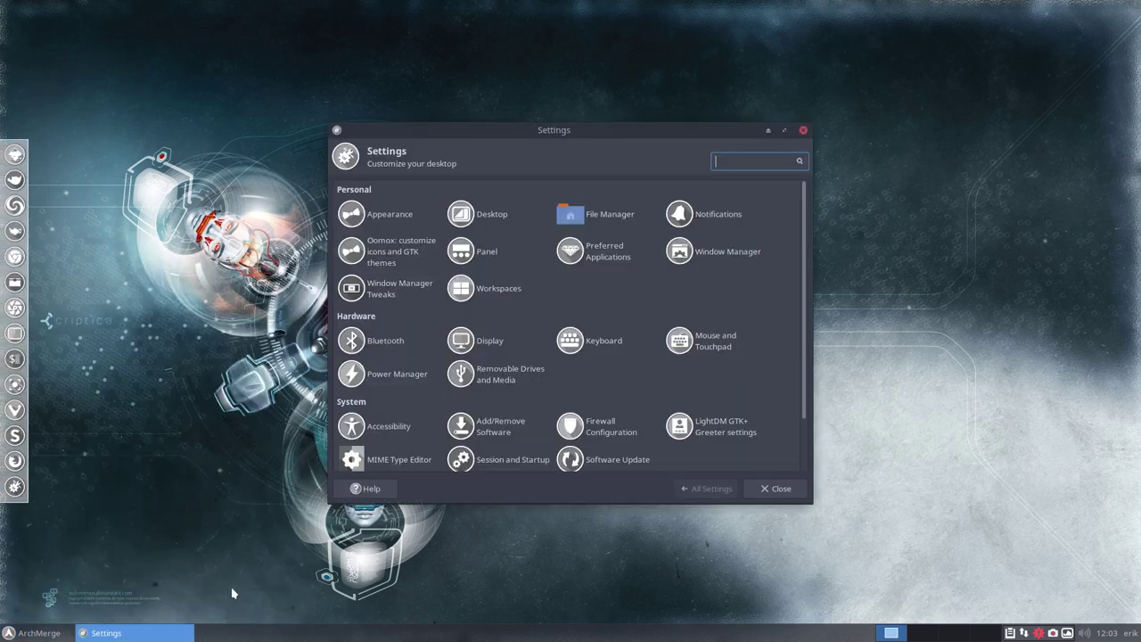
left_click(487, 343)
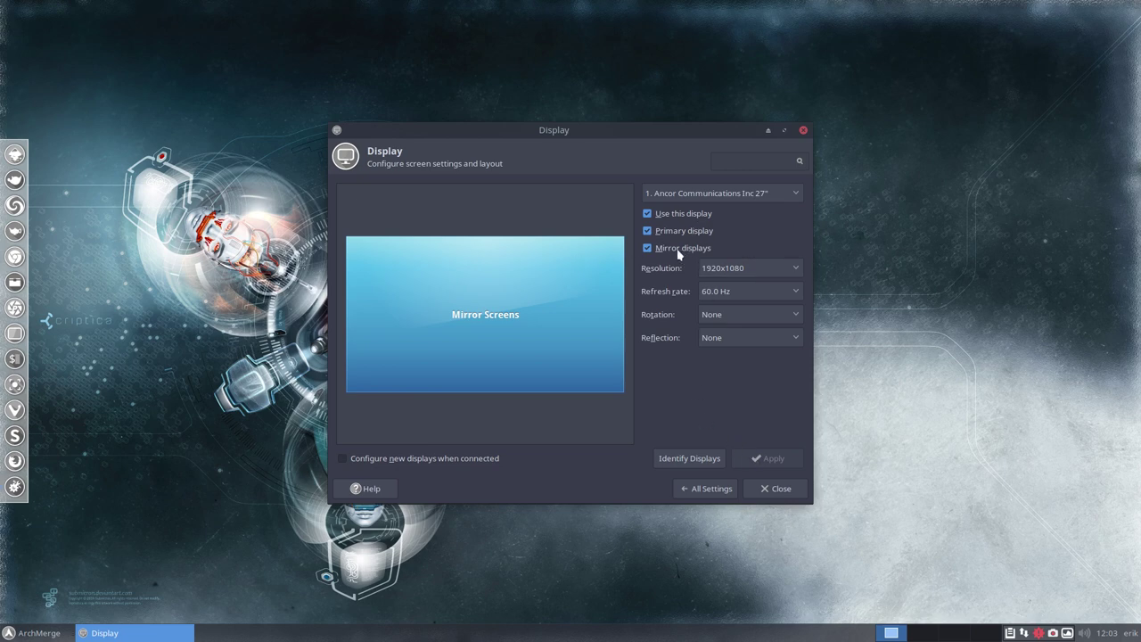
left_click(803, 131)
left_click(803, 131)
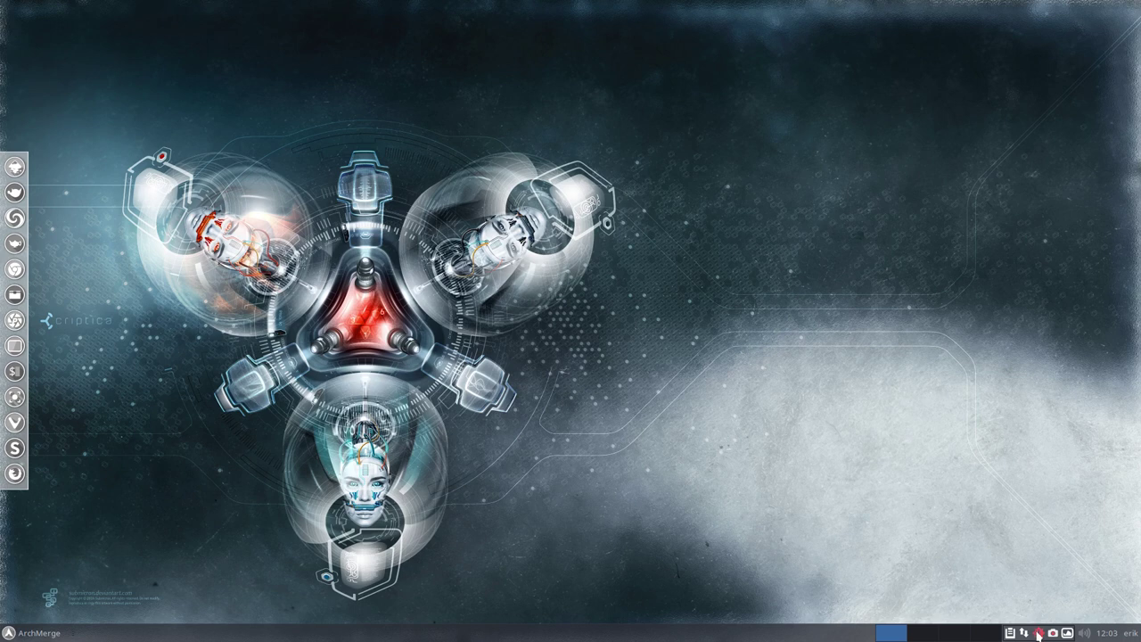
Open a new terminal, run alias, and highlight the pksyua alias entry
mouse_move(1037, 634)
key("ctrl+alt+t")
type("al")
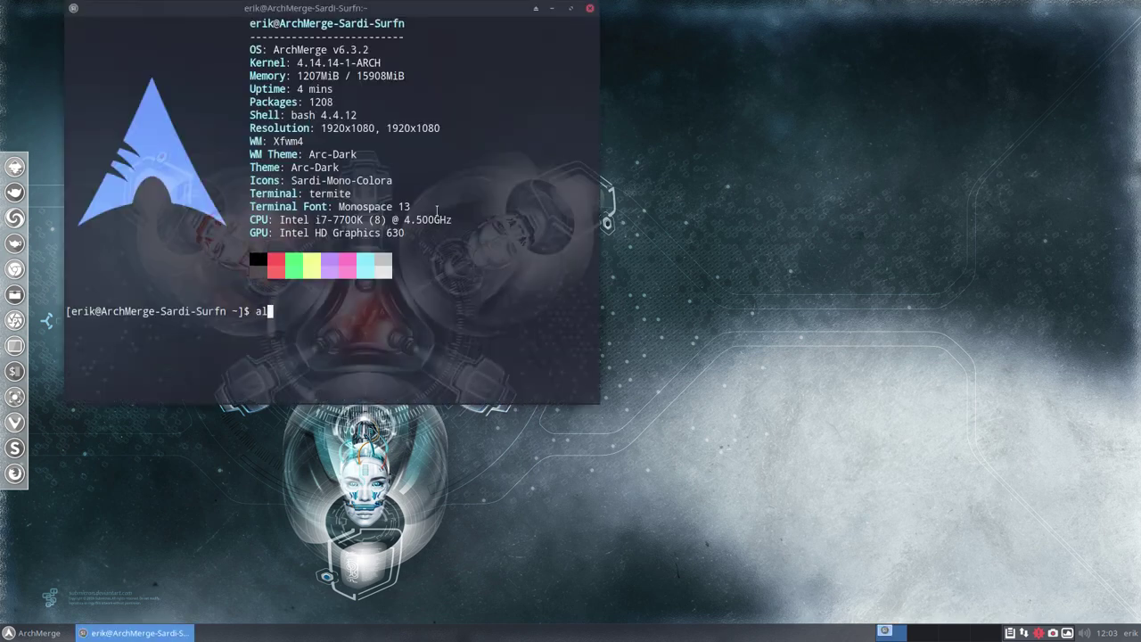
type("ias")
key("Return")
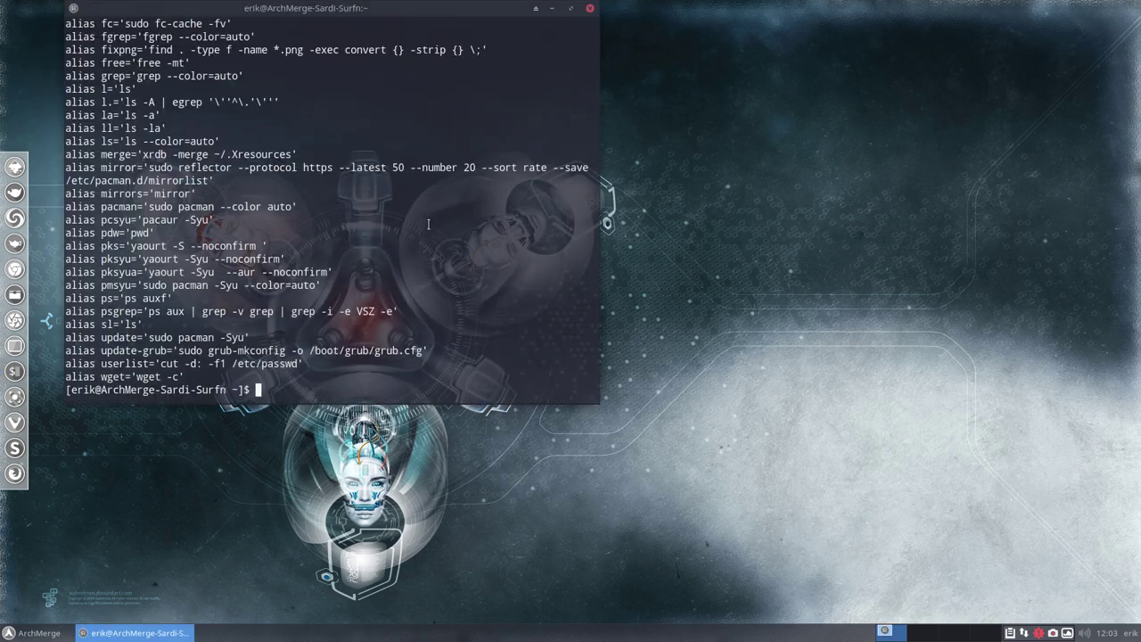
left_click_drag(139, 272, 101, 272)
left_click(163, 272)
left_click_drag(189, 272, 244, 272)
left_click(307, 272)
Run pksyua, enter the sudo password, and centre the terminal window
type("pksyua")
key("Return")
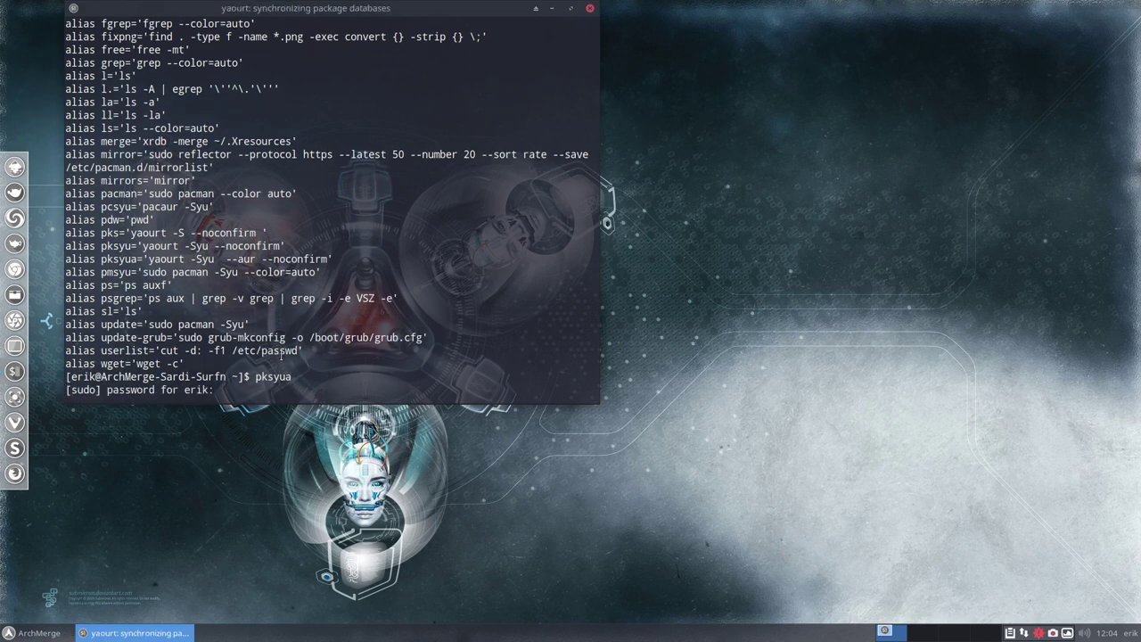
key("Return")
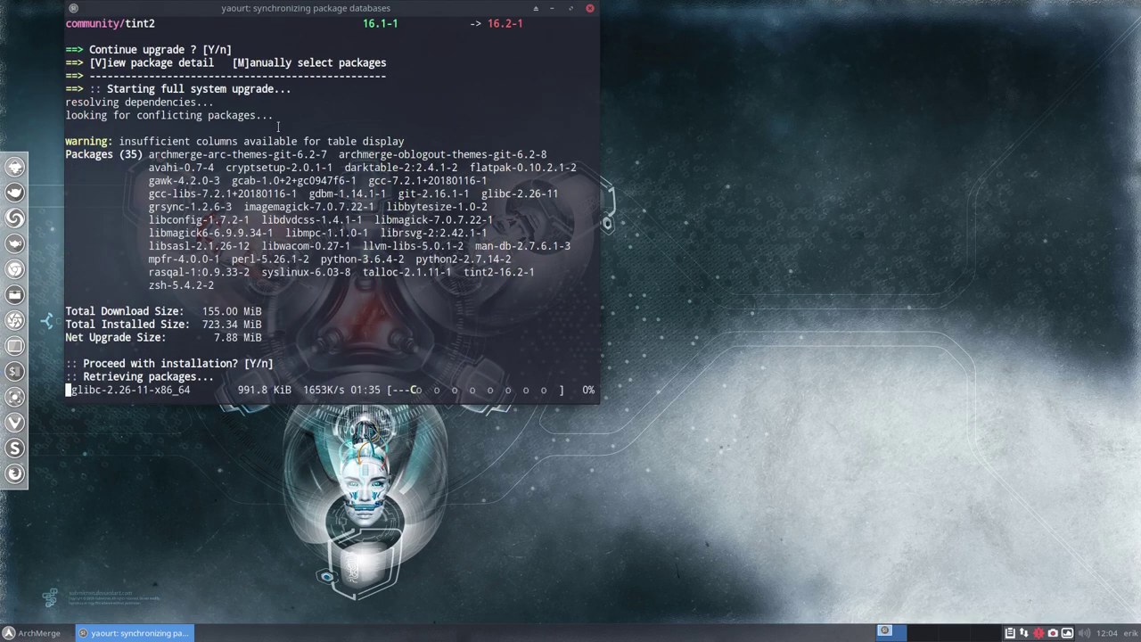
left_click_drag(318, 15, 548, 110)
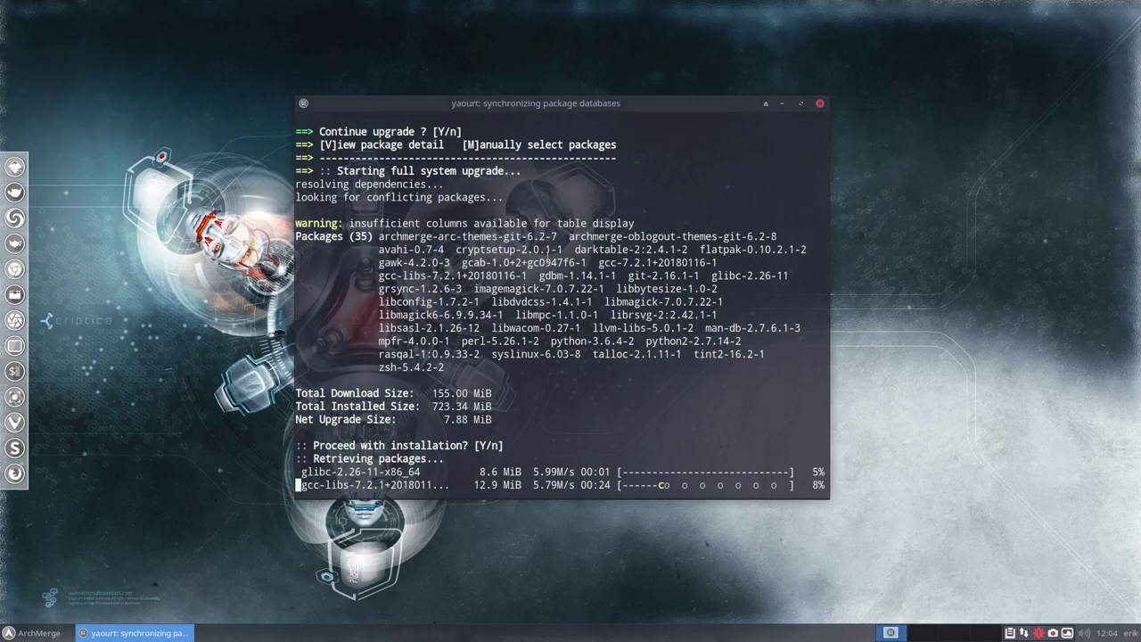
Scroll through the 35-package update list, highlighting the two archmerge theme package rows
scroll(545, 298, "up", 5)
scroll(543, 297, "up", 6)
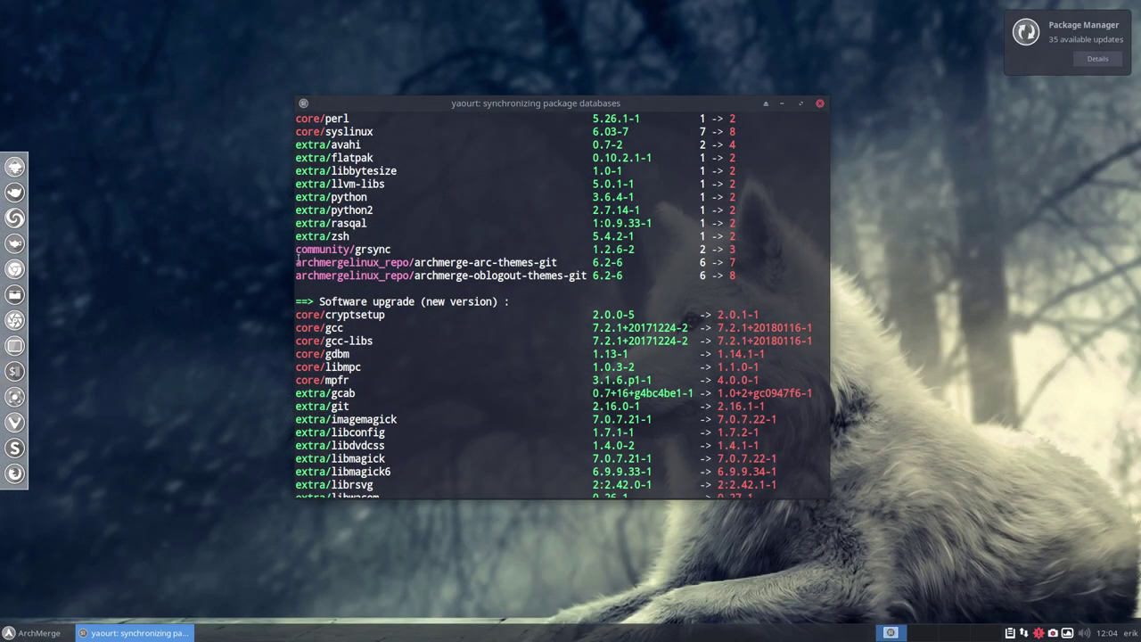
left_click_drag(297, 262, 589, 276)
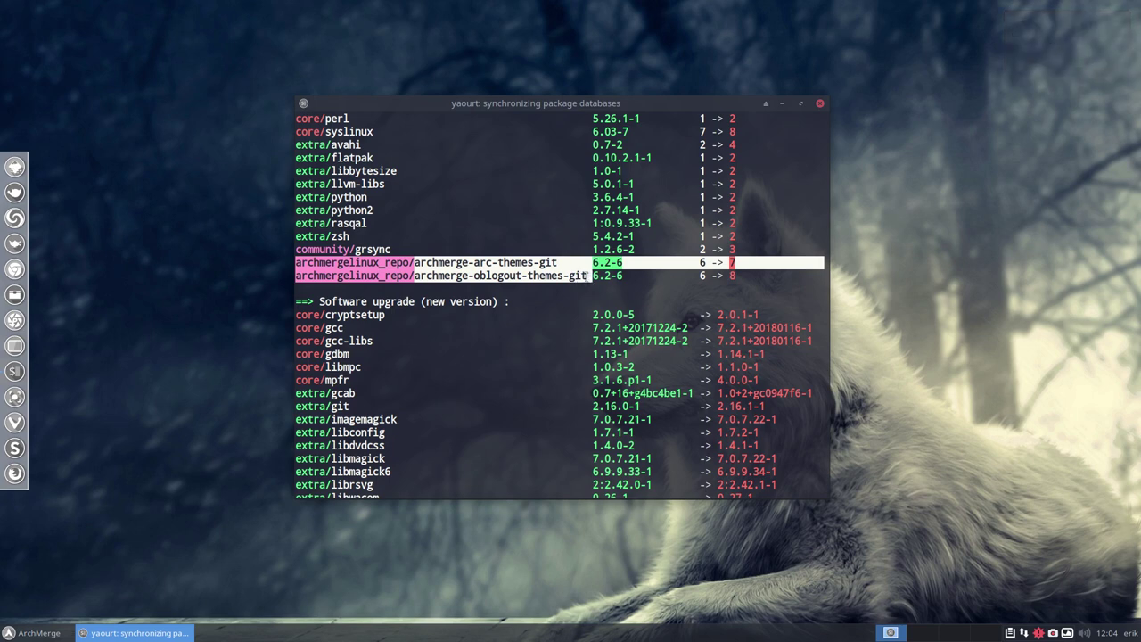
scroll(416, 251, "up", 5)
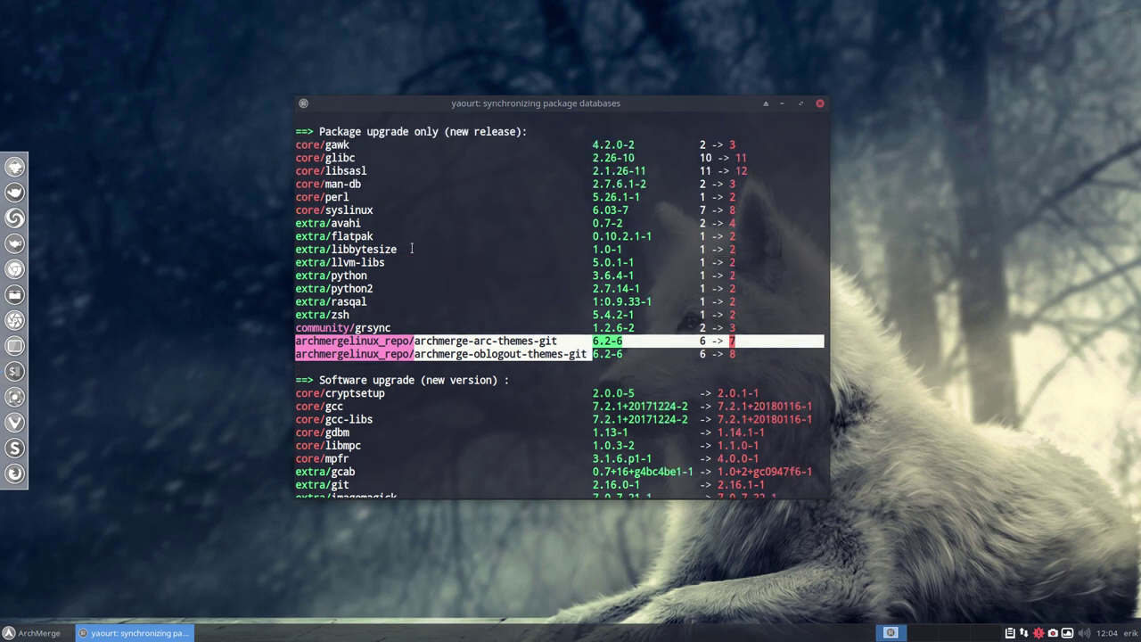
scroll(412, 248, "down", 3)
left_click_drag(296, 148, 356, 185)
left_click(357, 184)
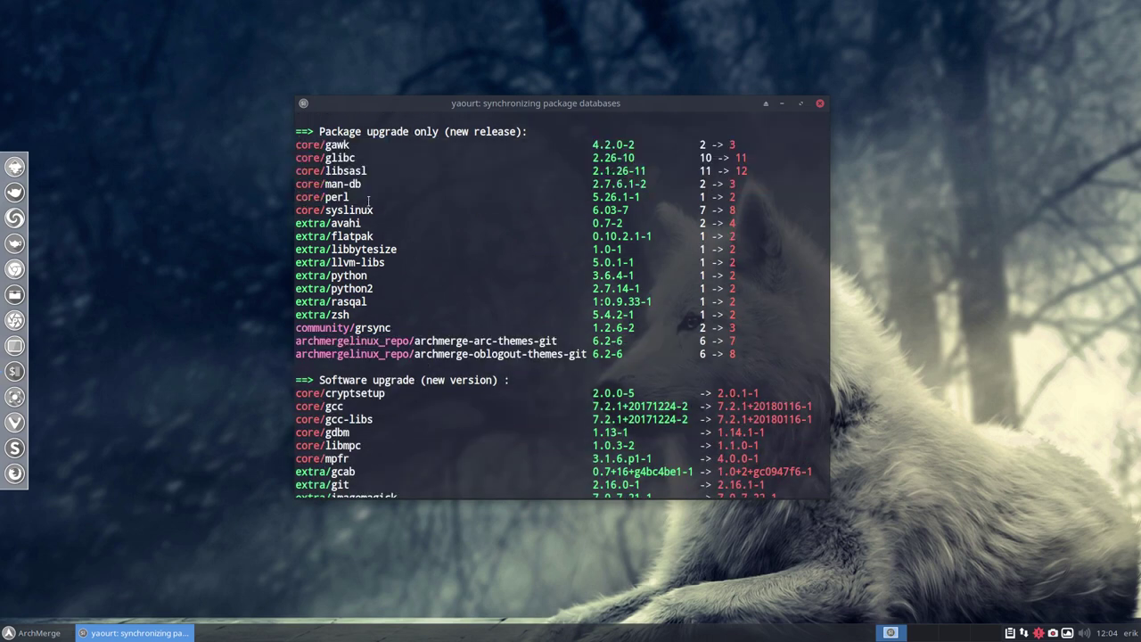
left_click_drag(355, 317, 284, 225)
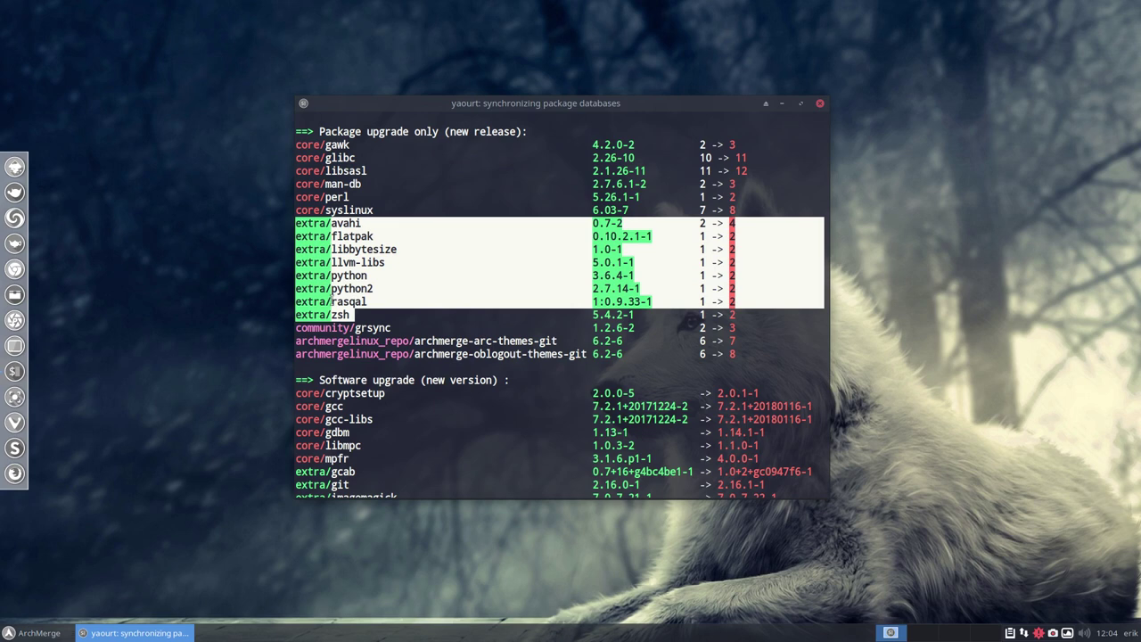
scroll(372, 387, "down", 2)
scroll(372, 388, "down", 4)
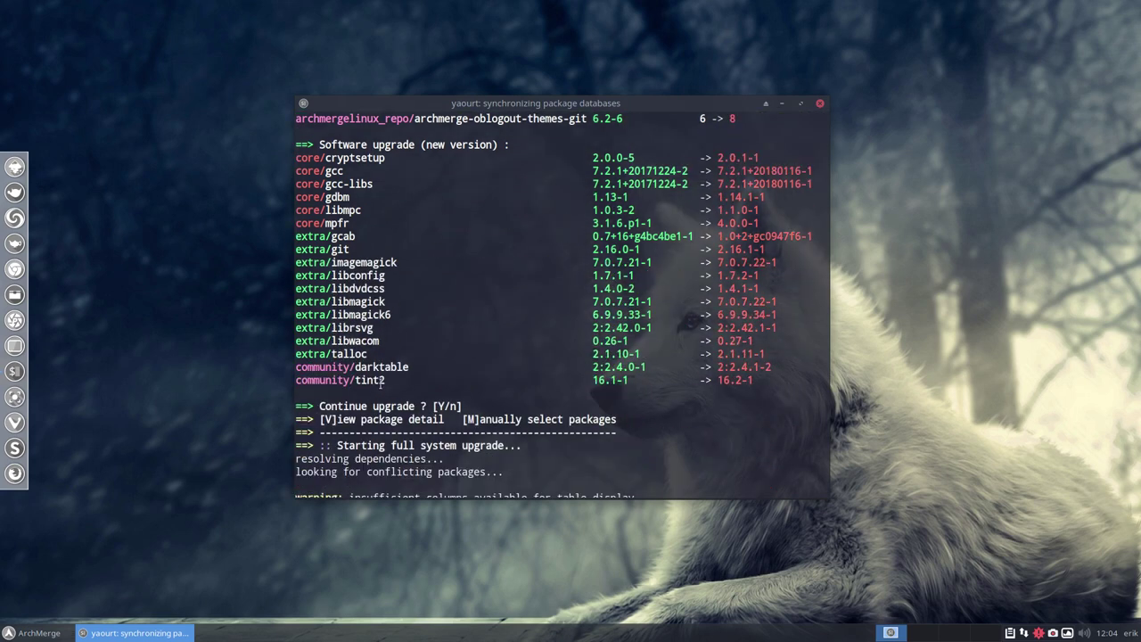
Let the upgrade run through mkinitcpio to completion, moving the terminal higher on screen
left_click_drag(383, 381, 295, 366)
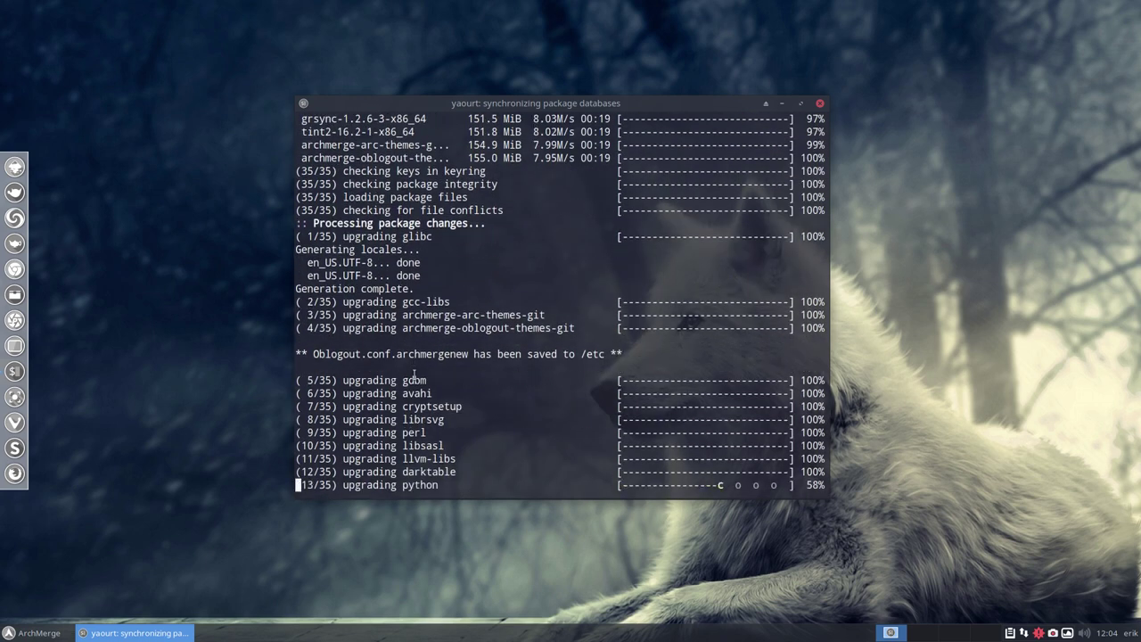
left_click_drag(556, 110, 583, 51)
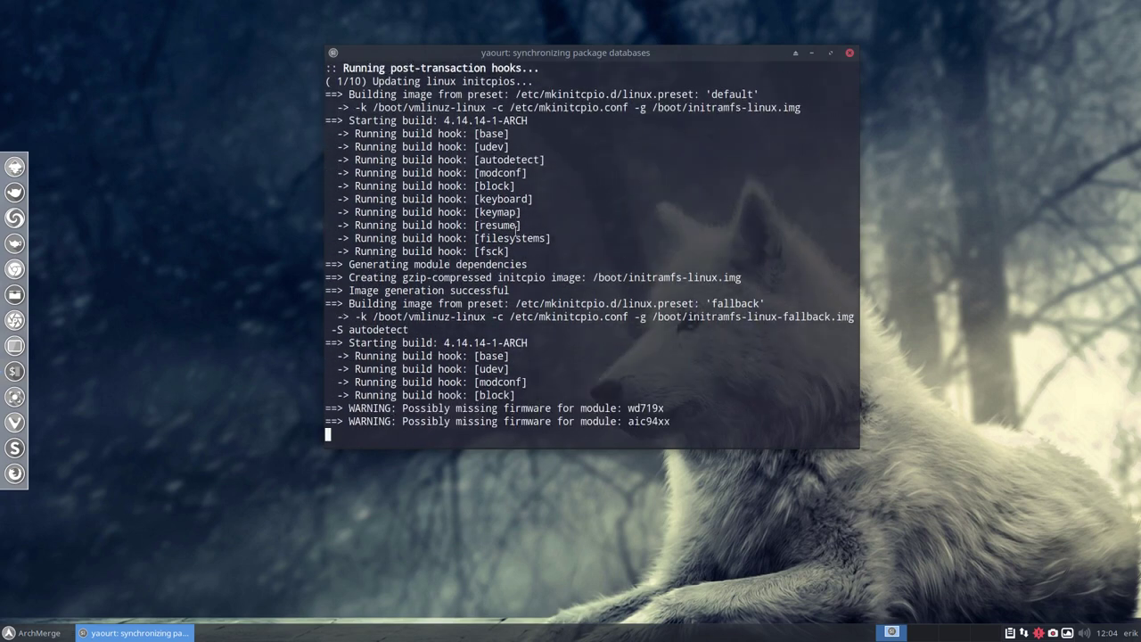
right_click(1053, 631)
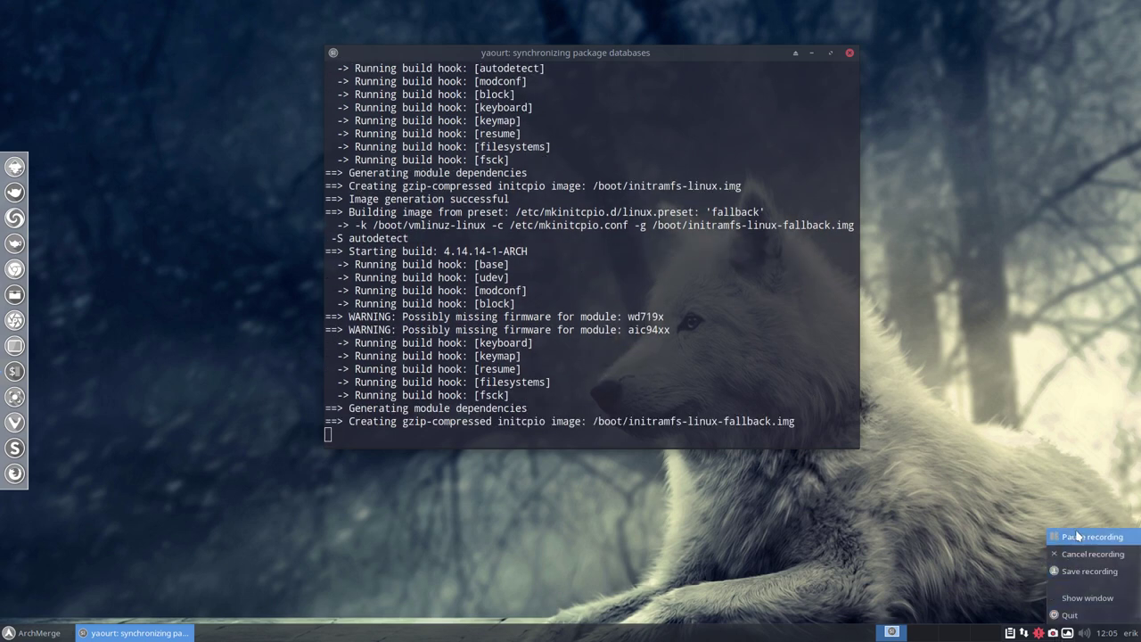
left_click(1078, 536)
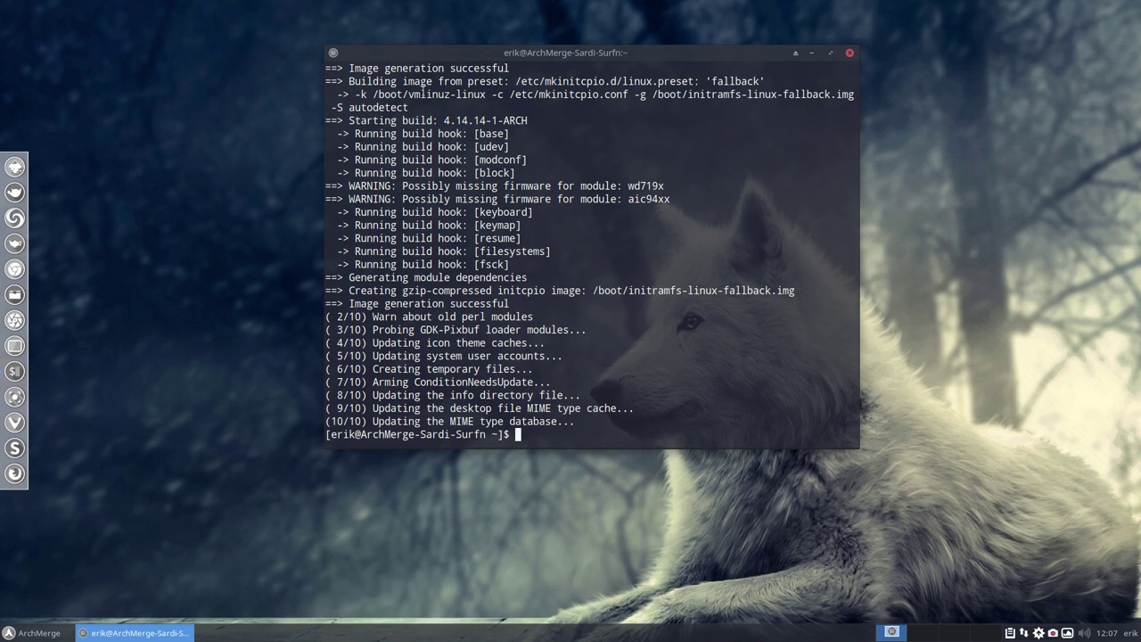
Highlight the kernel version on the build line and scroll back through the mkinitcpio output
left_click_drag(353, 121, 523, 121)
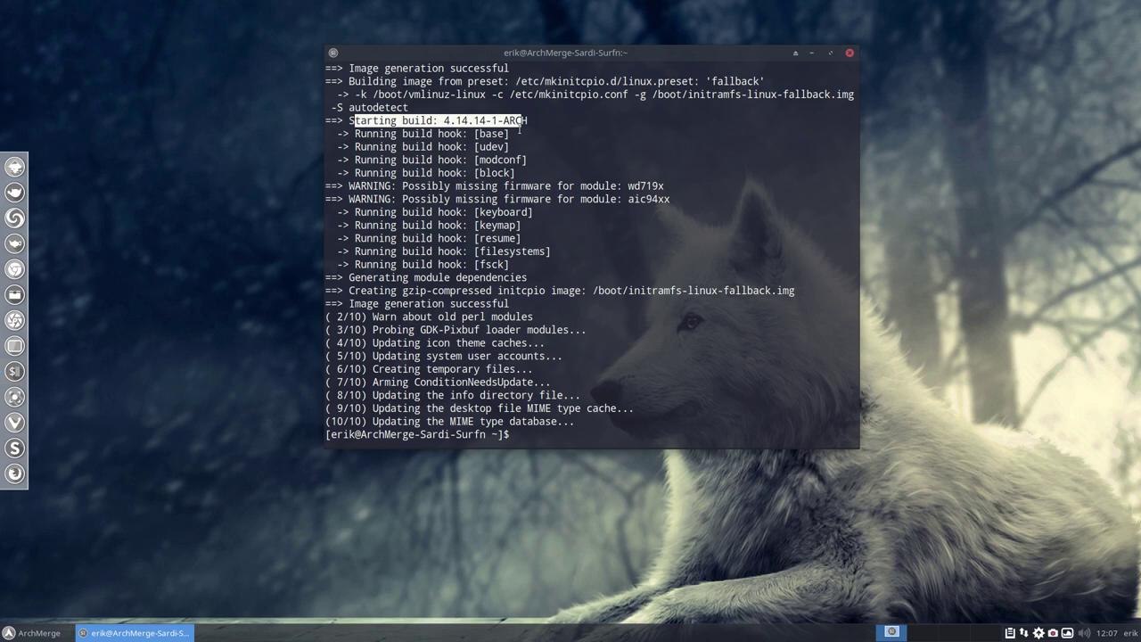
scroll(494, 256, "up", 5)
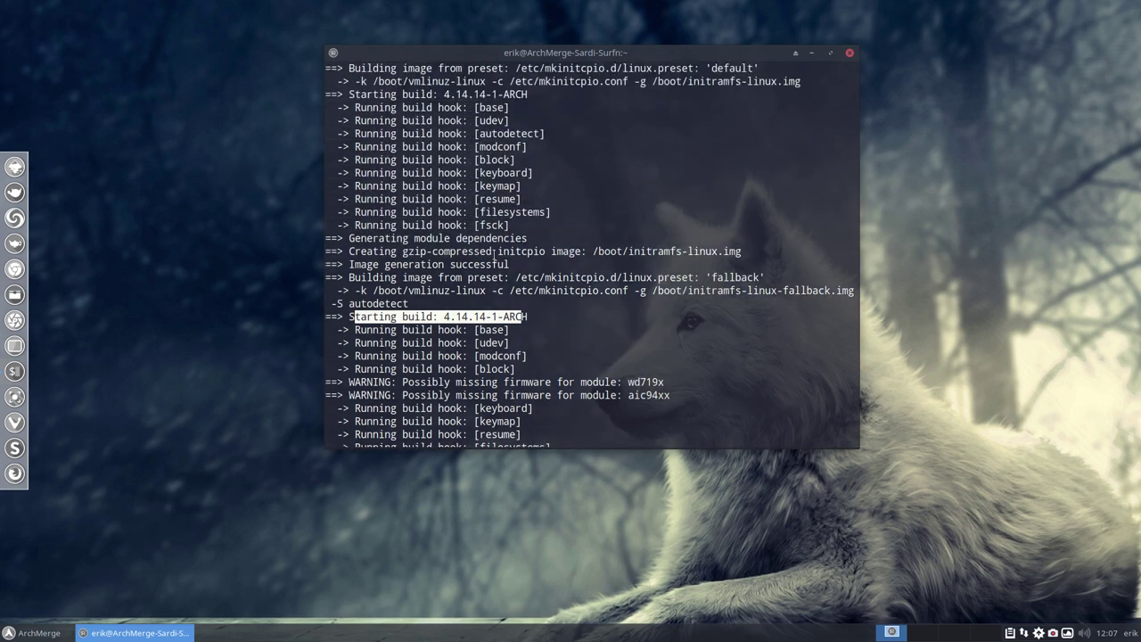
scroll(494, 255, "up", 15)
scroll(494, 255, "up", 4)
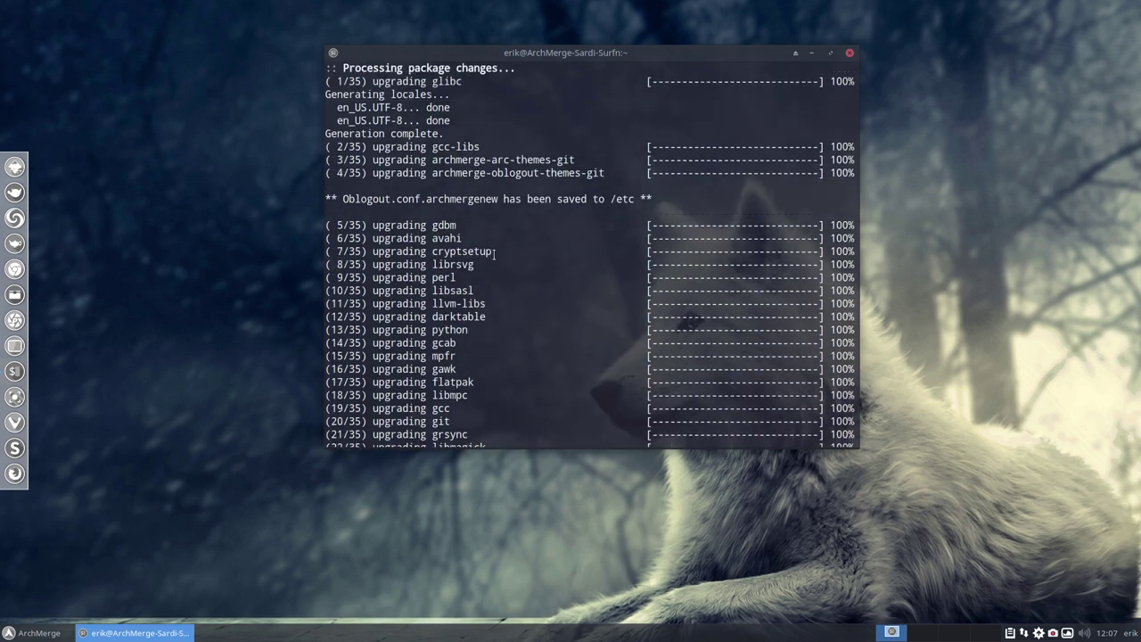
scroll(494, 255, "up", 6)
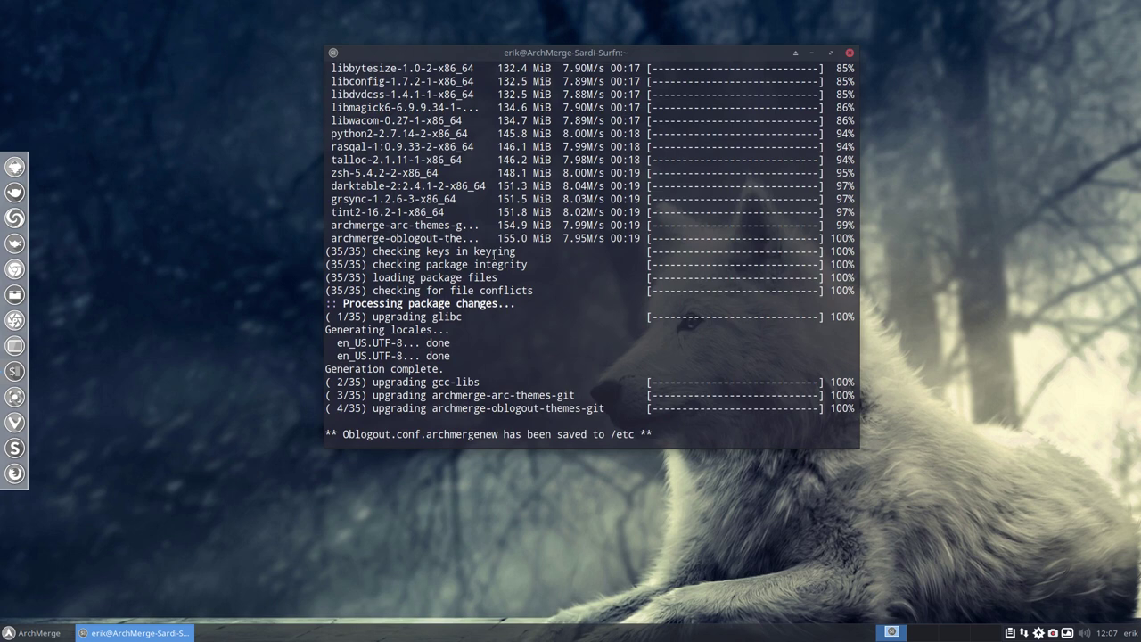
scroll(493, 255, "up", 17)
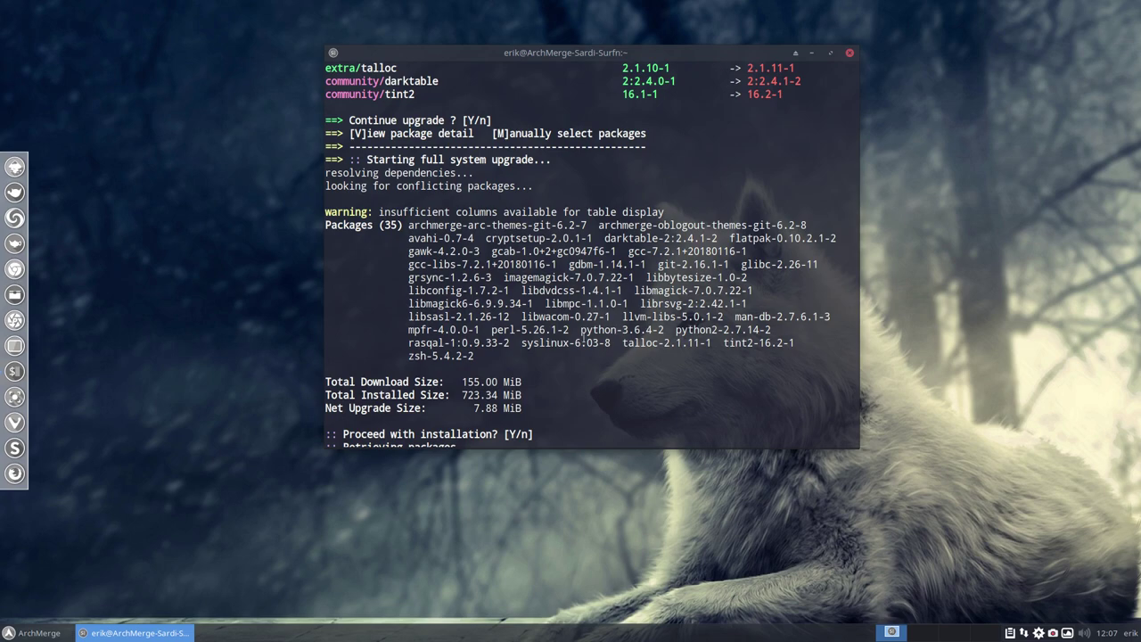
scroll(452, 297, "up", 20)
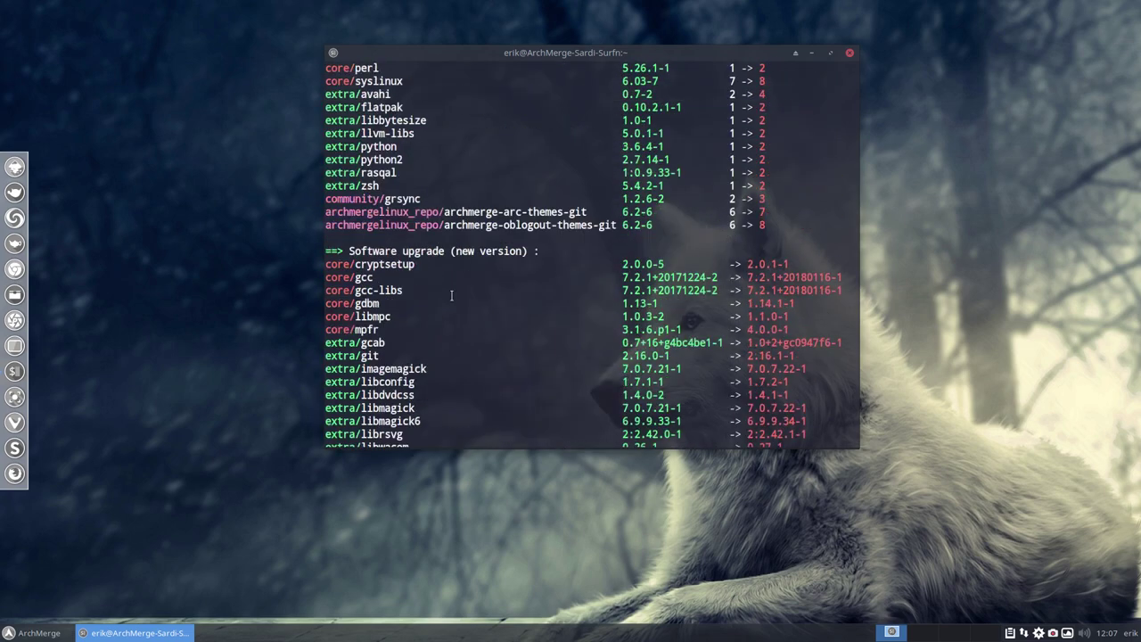
scroll(452, 297, "down", 20)
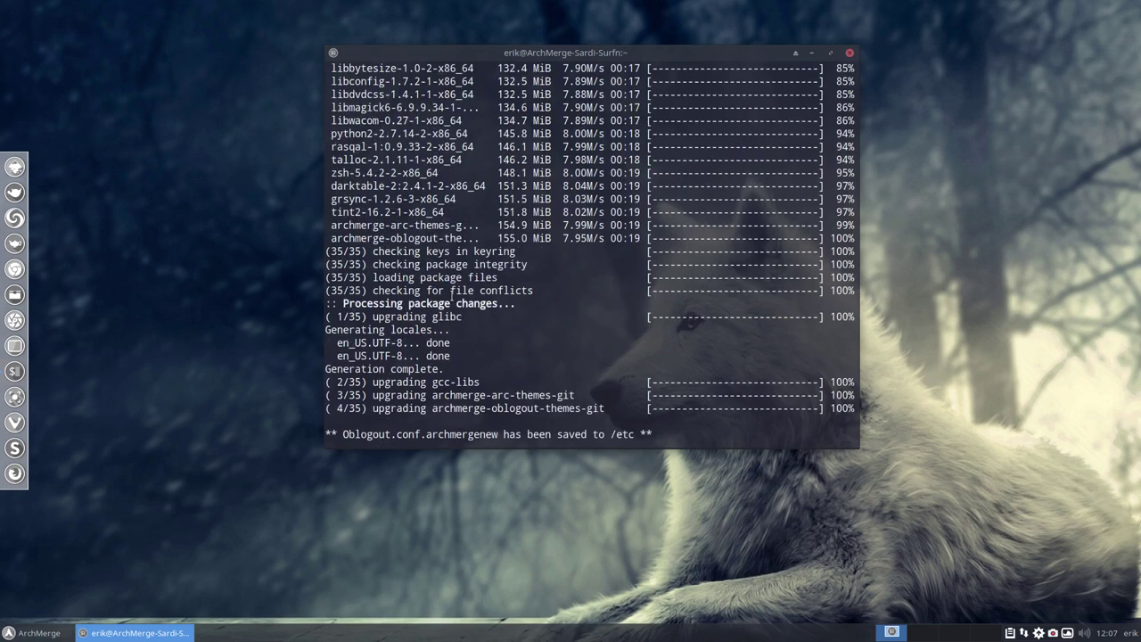
scroll(452, 290, "up", 2)
scroll(452, 298, "down", 1)
scroll(451, 296, "down", 6)
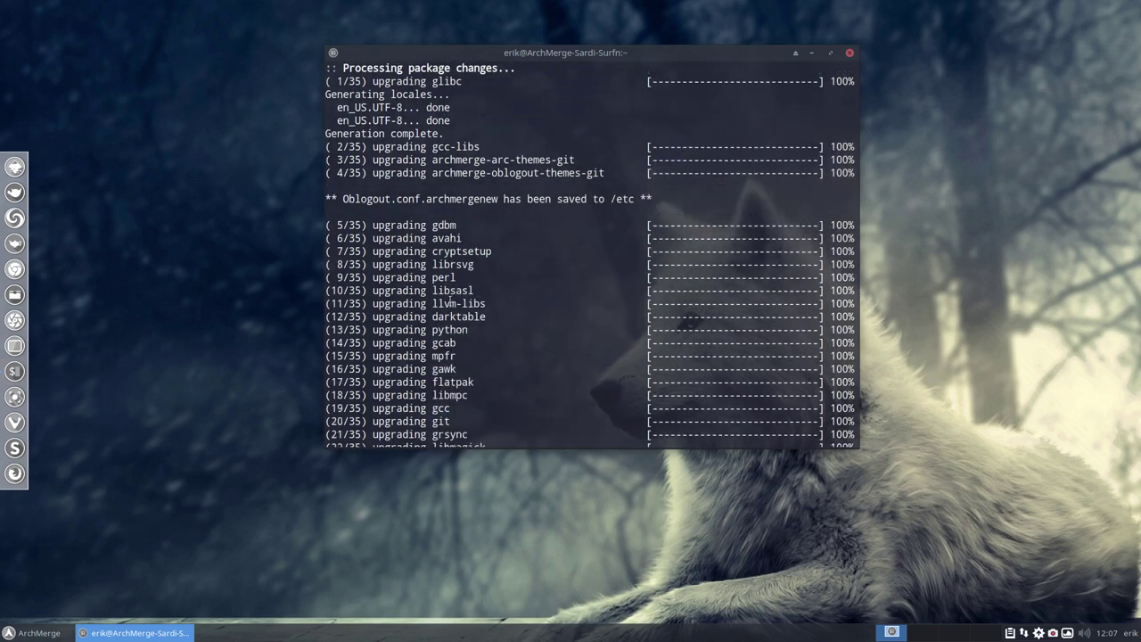
scroll(446, 328, "down", 4)
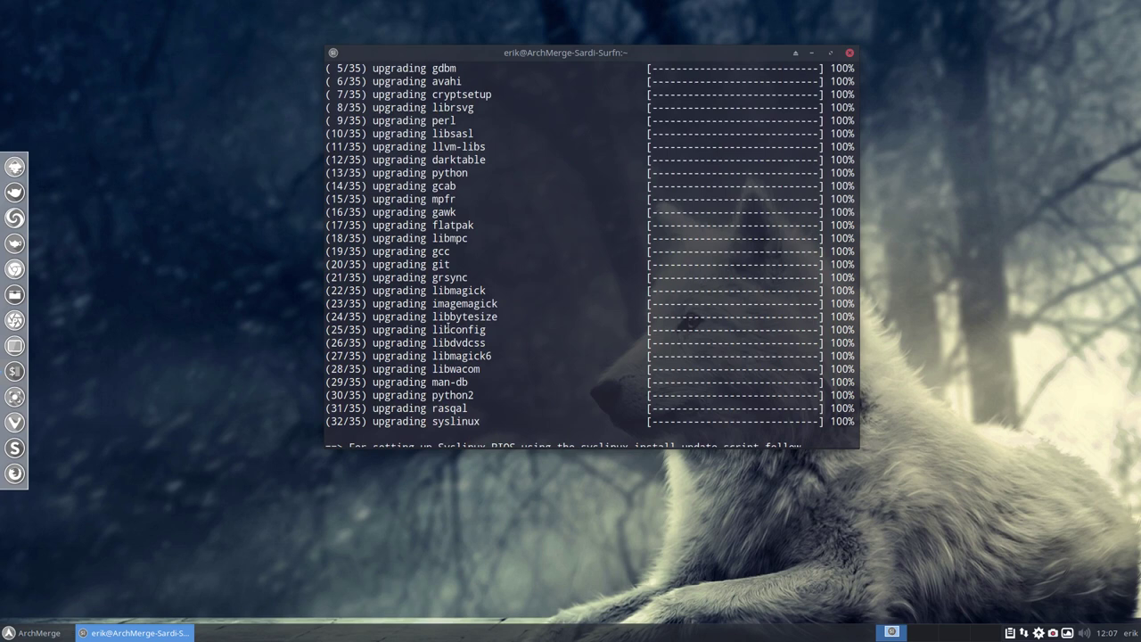
scroll(455, 339, "down", 13)
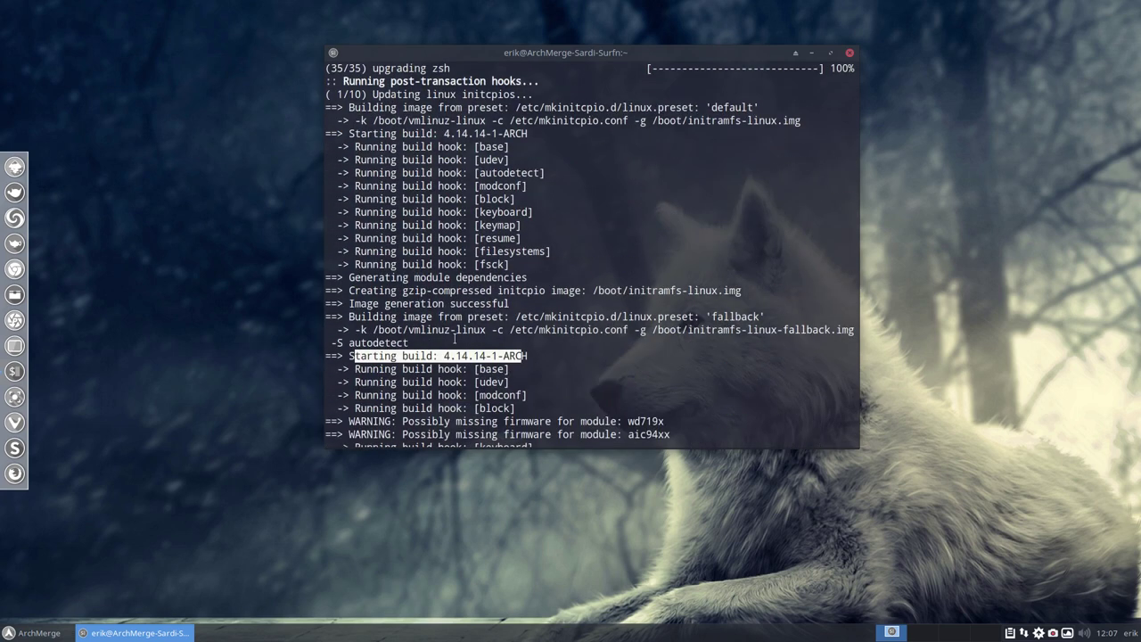
Scroll to the Syslinux EFI note, highlight part of it, and return to the prompt
scroll(455, 338, "up", 2)
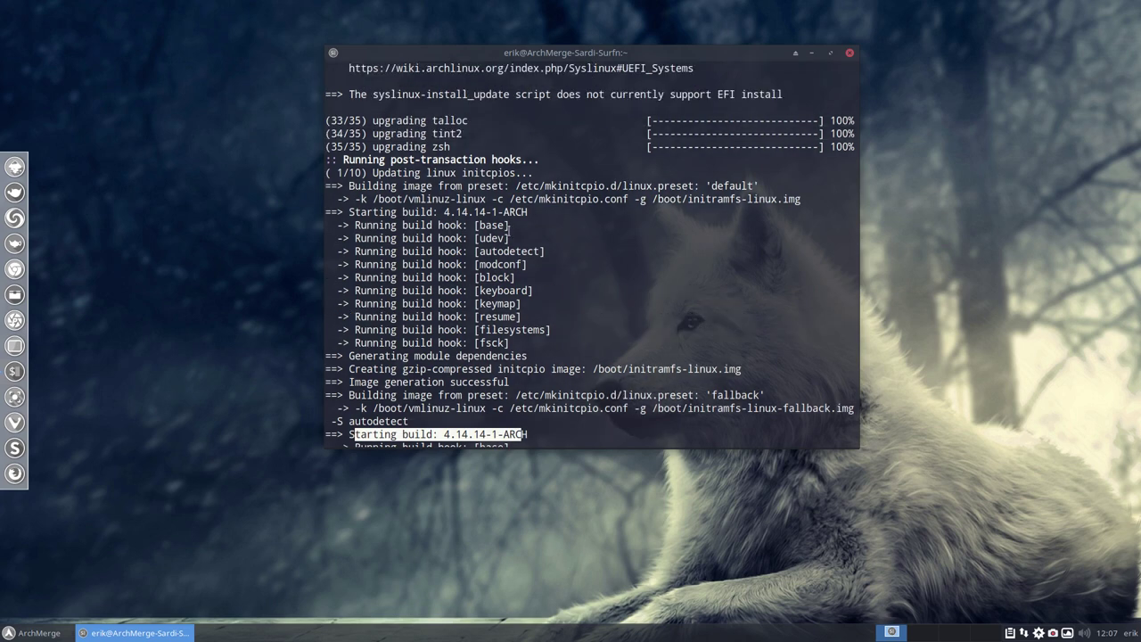
scroll(525, 191, "up", 2)
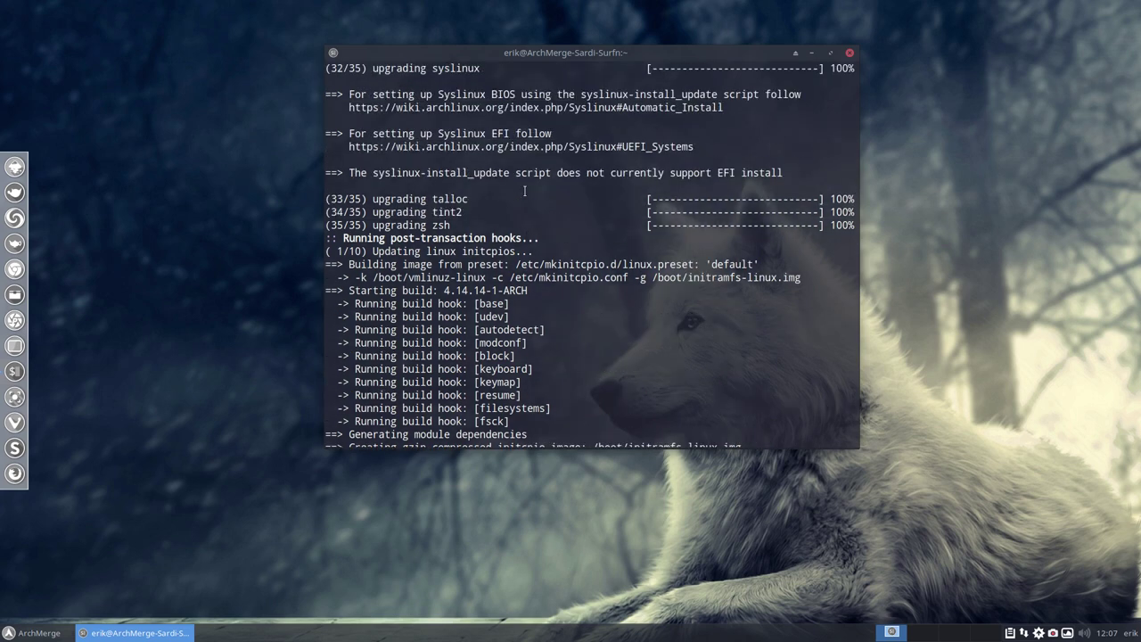
left_click_drag(433, 133, 482, 134)
scroll(450, 252, "down", 3)
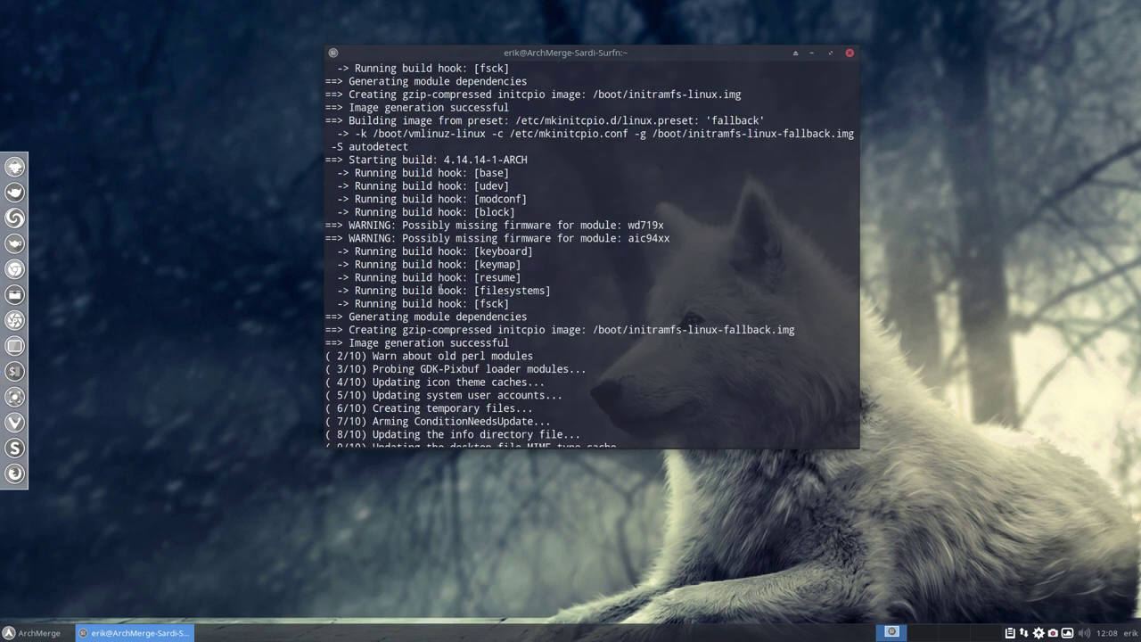
scroll(440, 289, "down", 1)
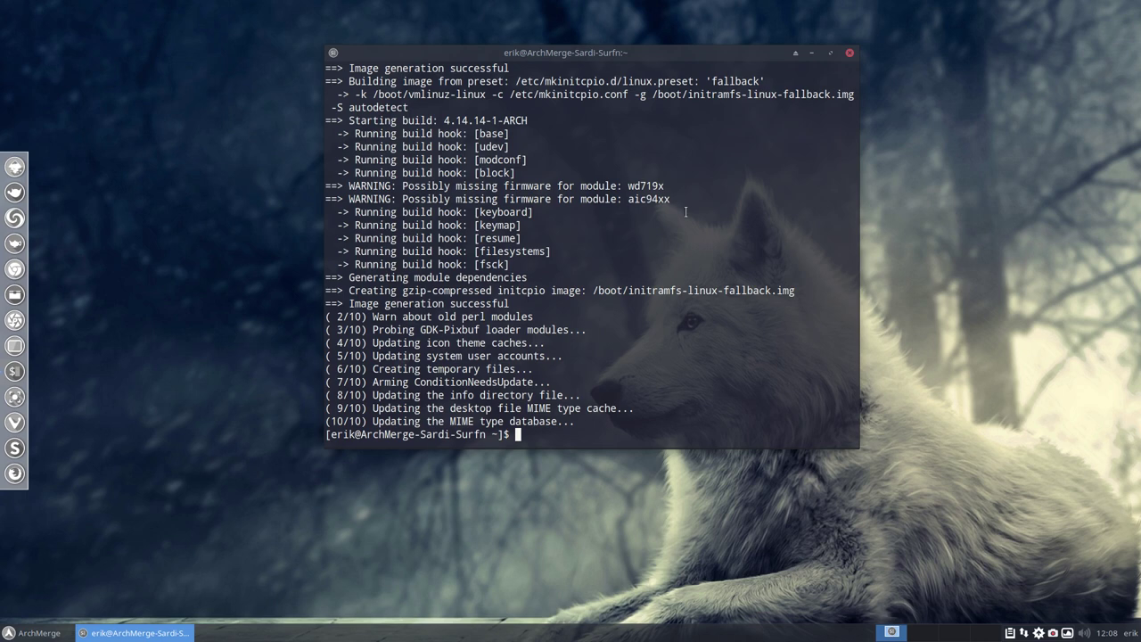
Close the old terminal, run sudo pacman -R variety, then close it at the [Y/n] prompt
left_click(848, 54)
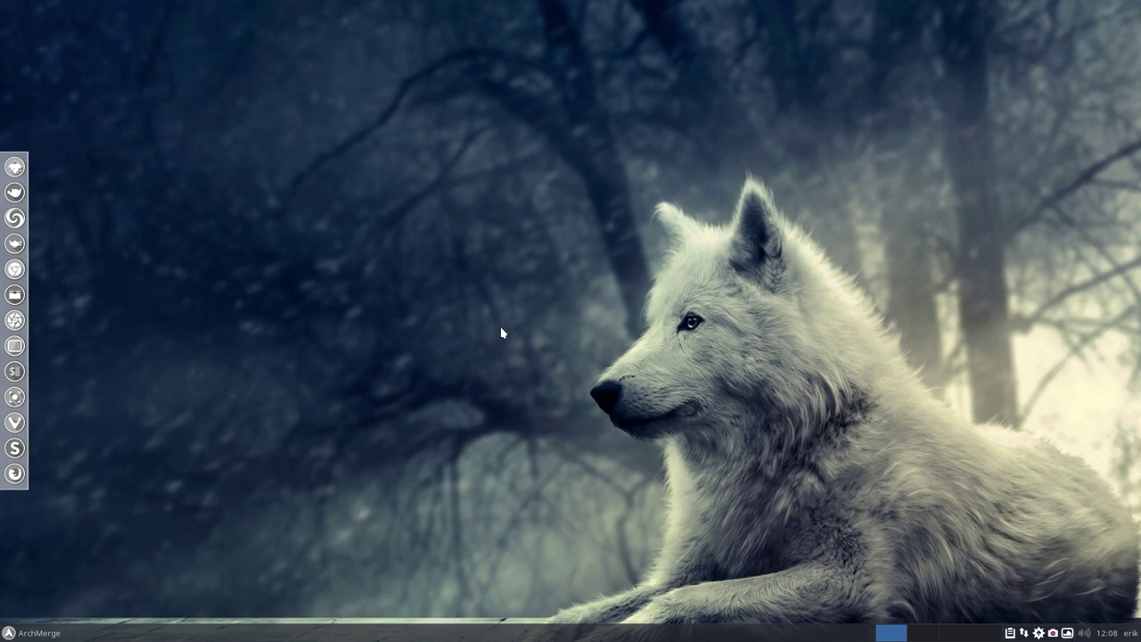
key("ctrl+alt+t")
type("s")
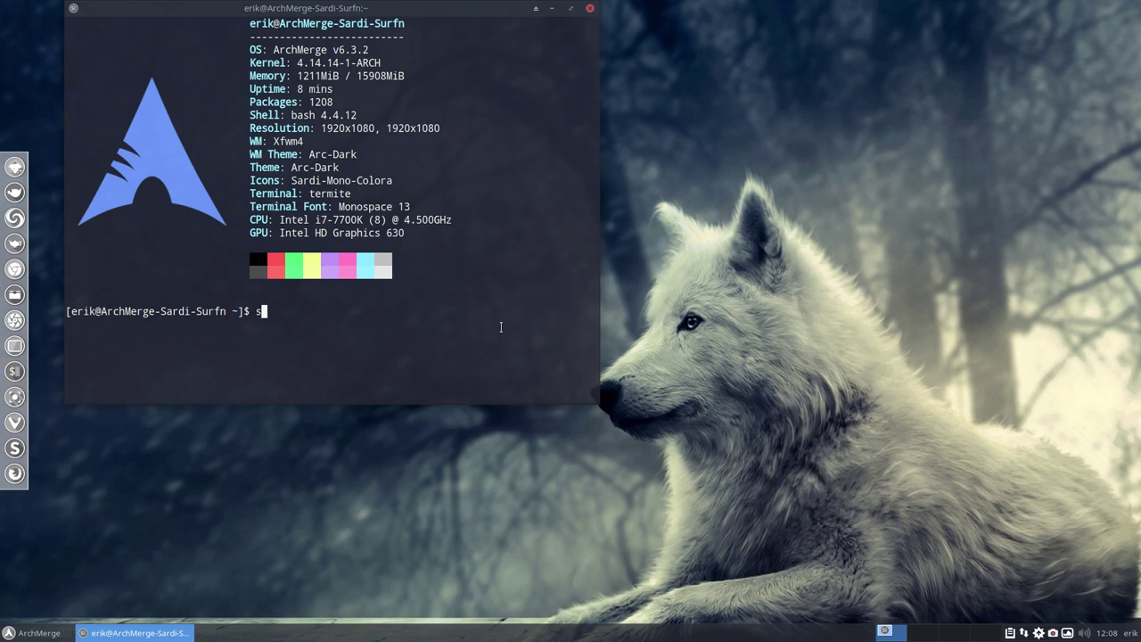
type("udo pacman -R variety")
key("Return")
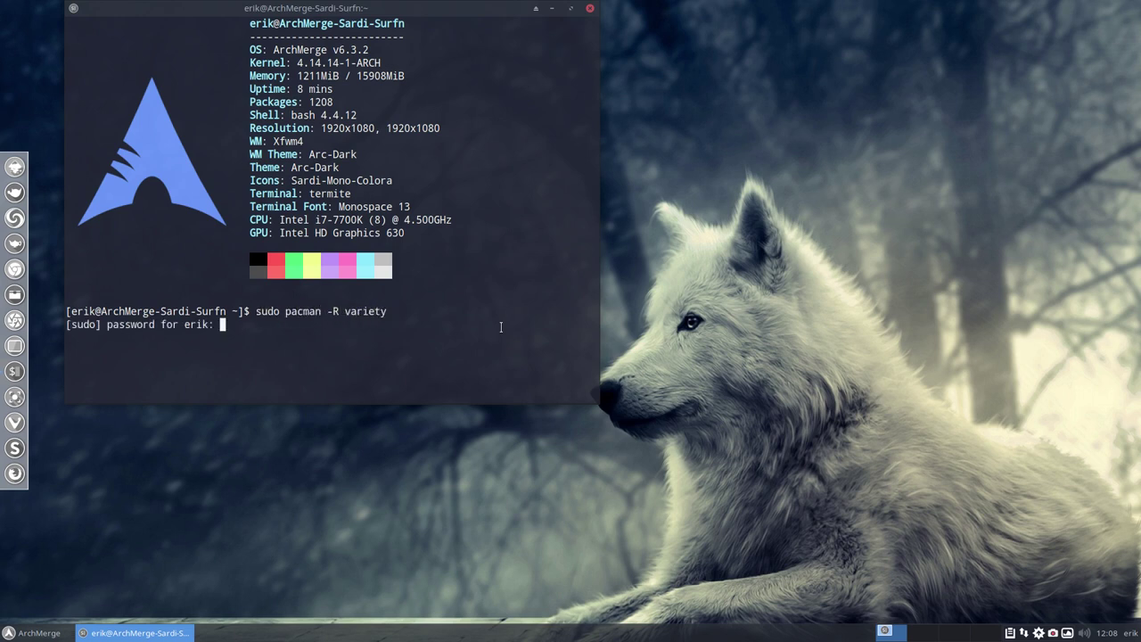
key("Return")
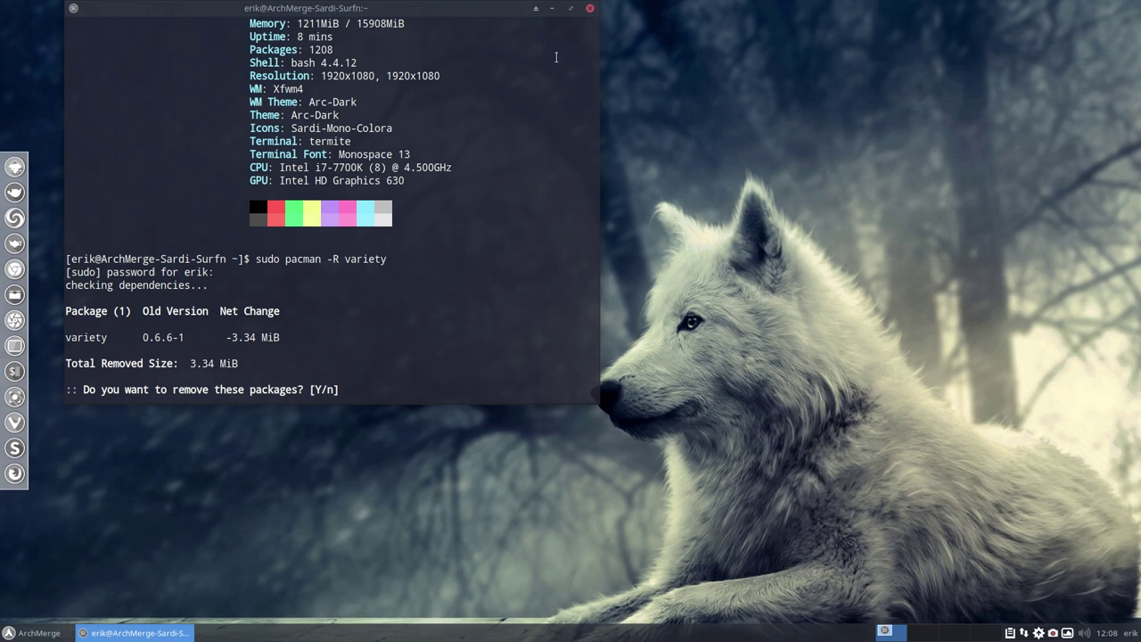
left_click(589, 9)
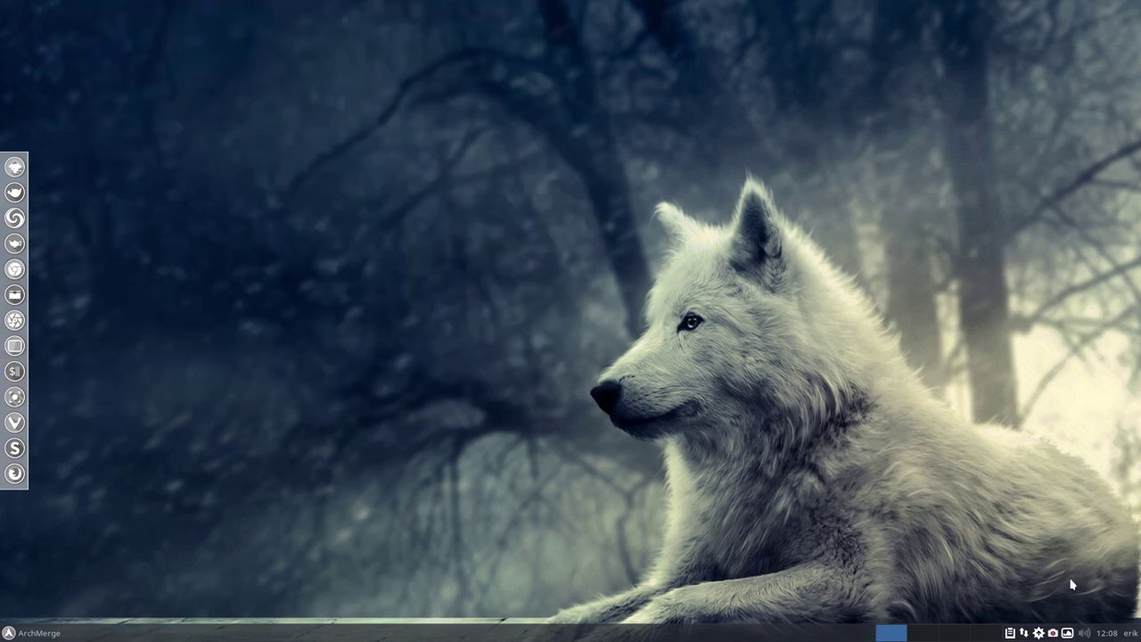
Open Variety's Preferences from the tray and inspect the 500 MB limit and 1-minute download interval
left_click(1071, 631)
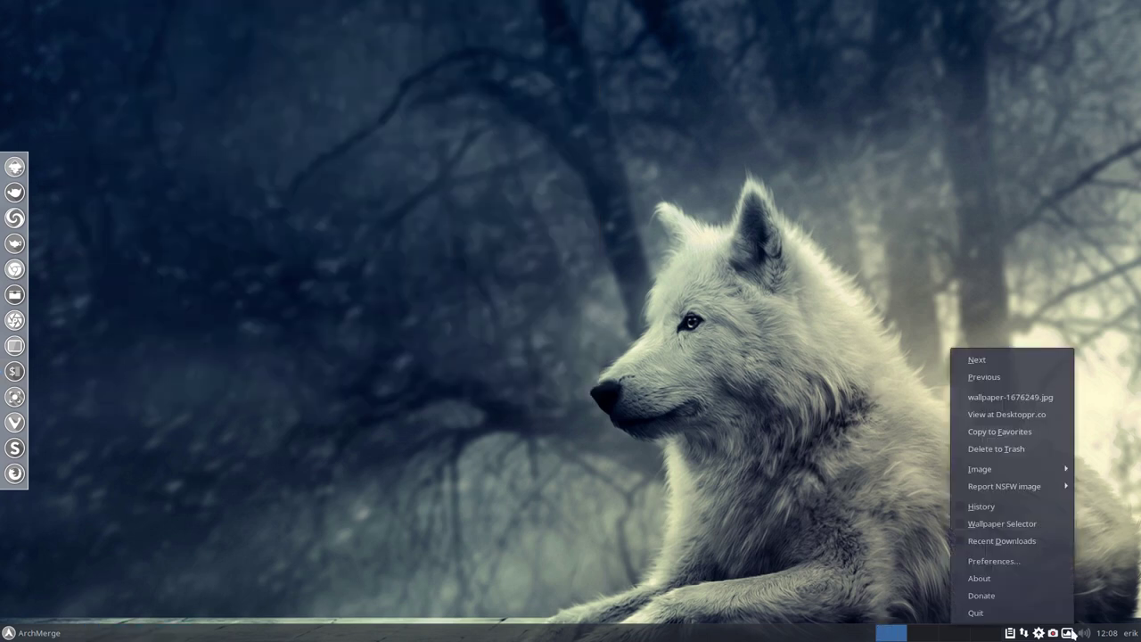
left_click(1038, 564)
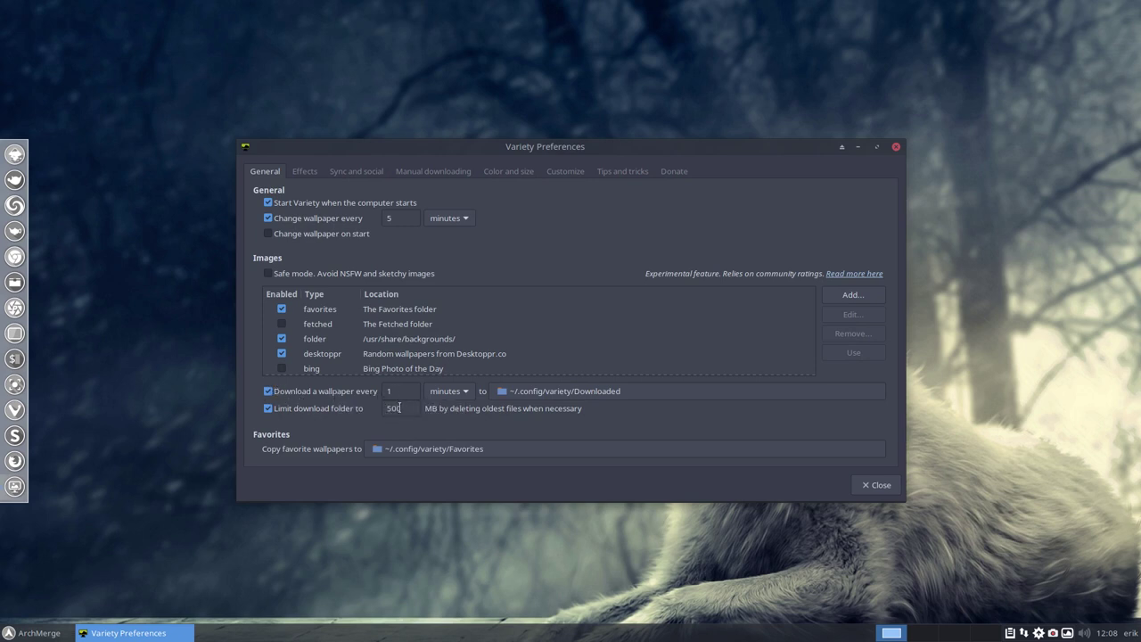
double_click(399, 408)
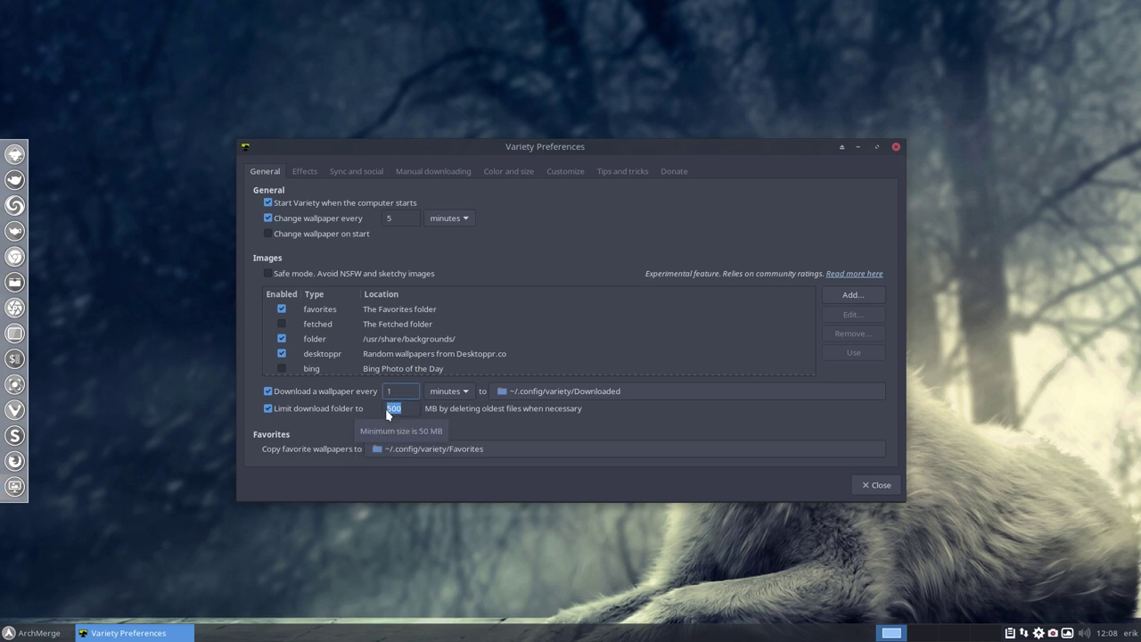
left_click(391, 396)
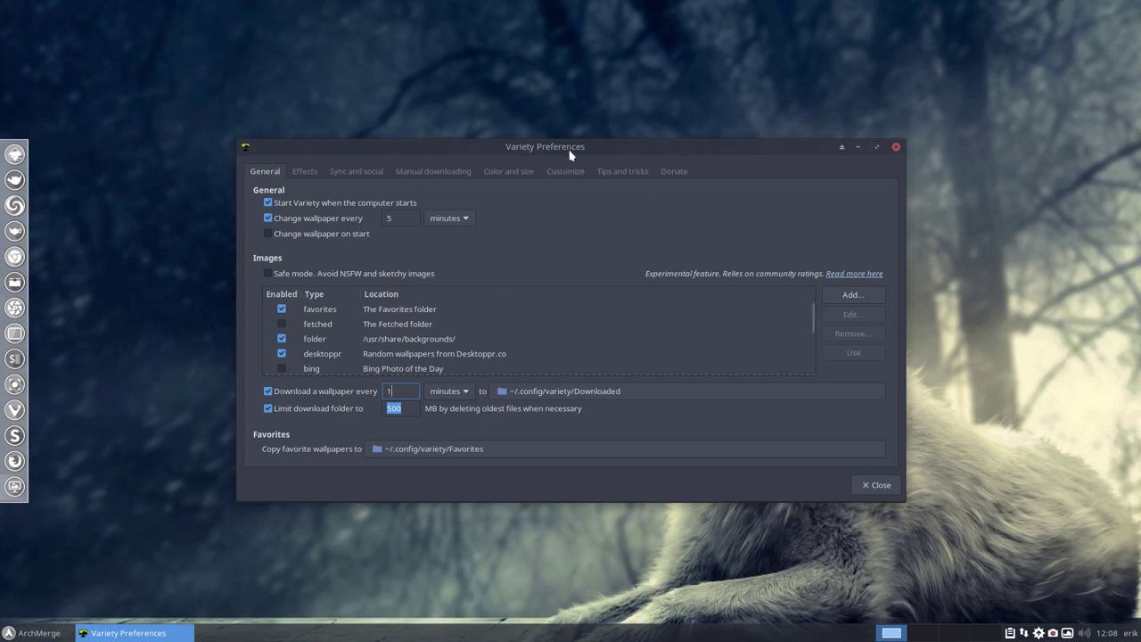
left_click_drag(570, 154, 592, 184)
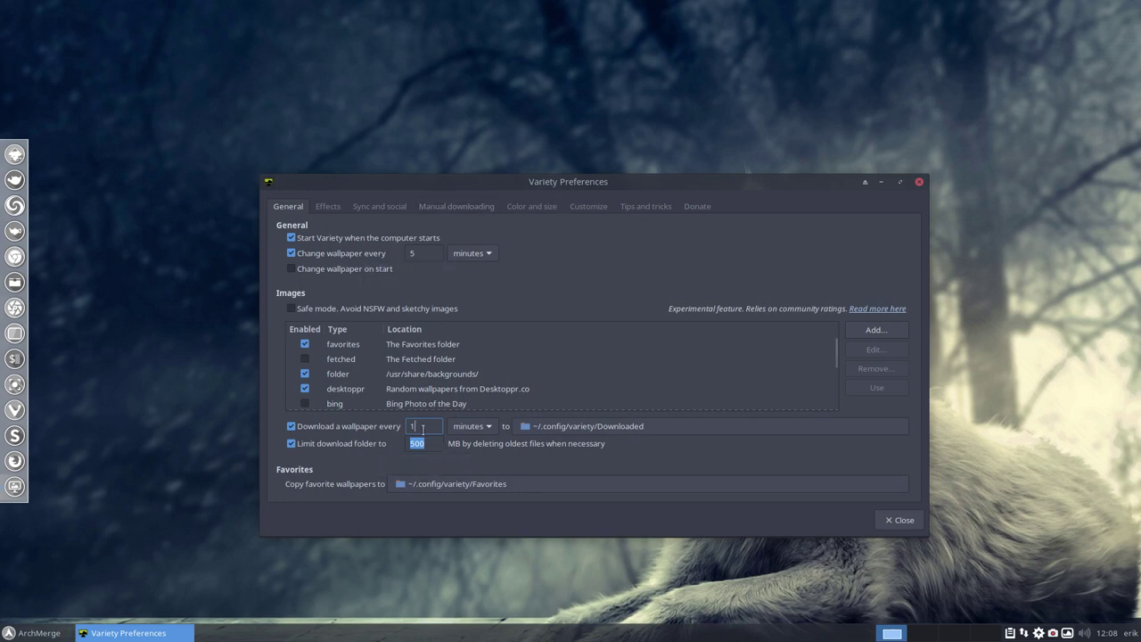
key("ctrl+a")
Close Variety Preferences, leaving the red silhouette wallpaper on the desktop
left_click(921, 183)
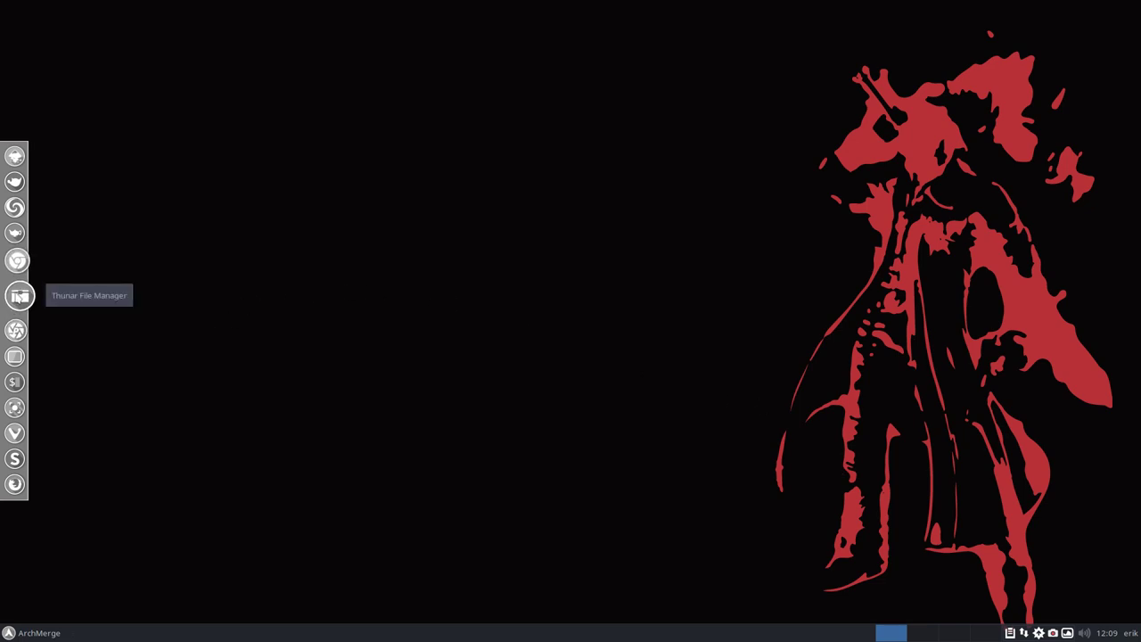
In Thunar's home folder, create the ARCHMERGE and DATA folders, then open DATA
left_click(14, 294)
right_click(240, 182)
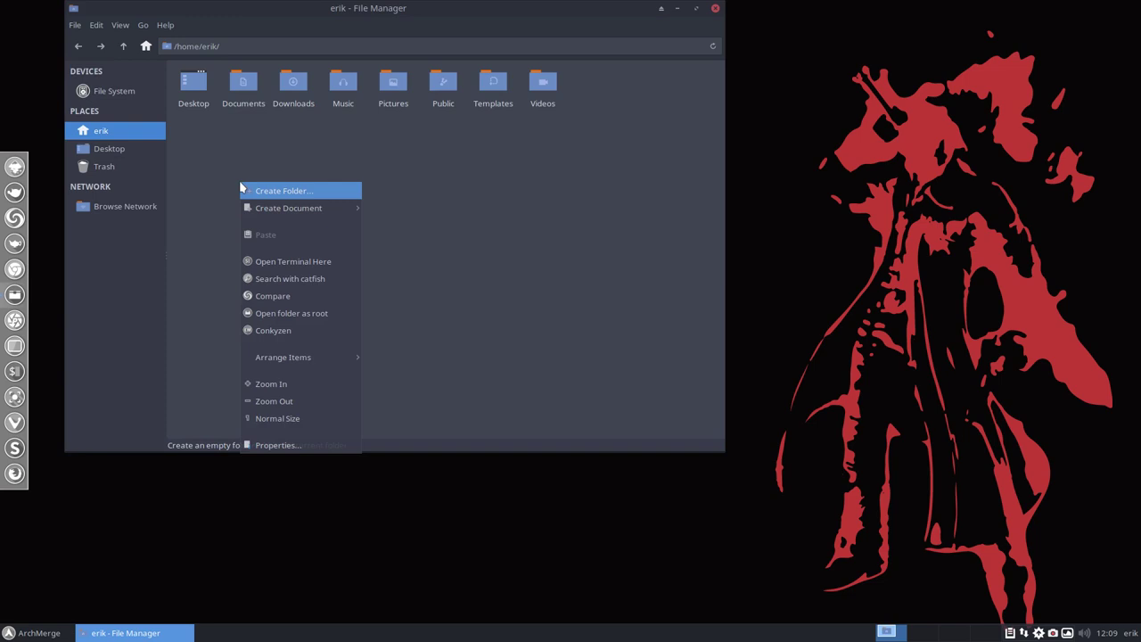
left_click(290, 195)
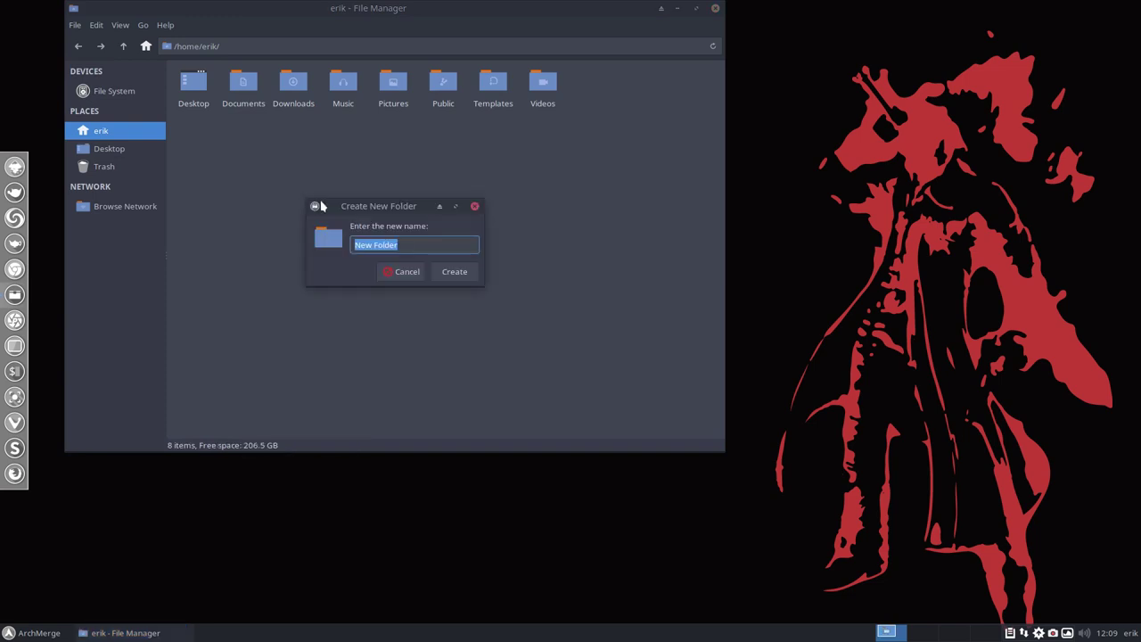
type("ARCHMERGE")
key("Return")
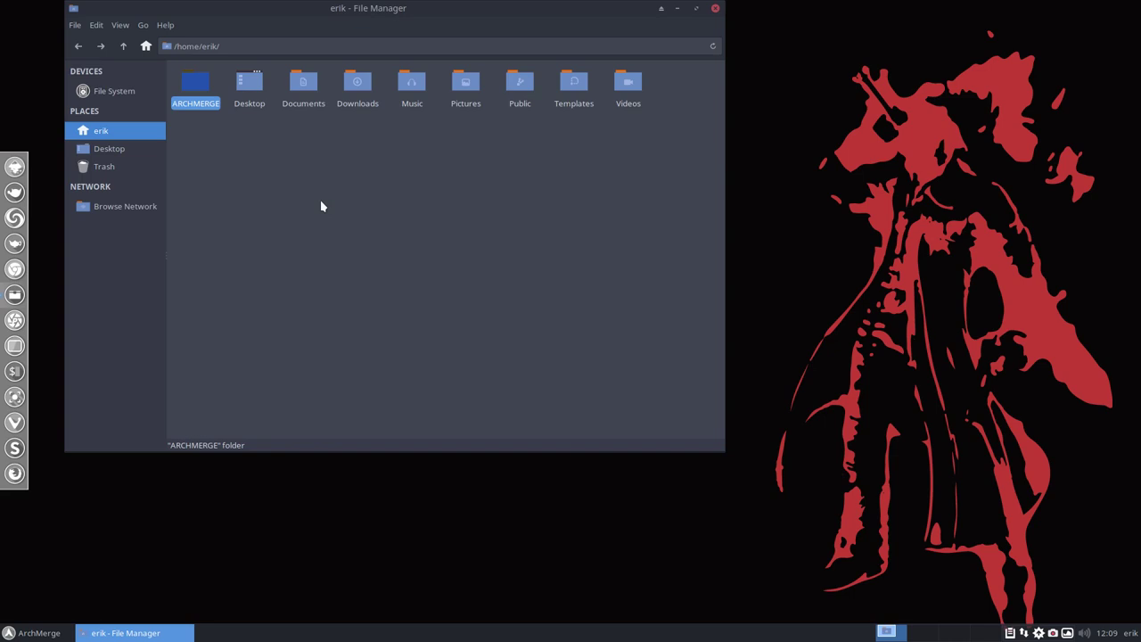
right_click(321, 206)
left_click(369, 209)
type("DATA")
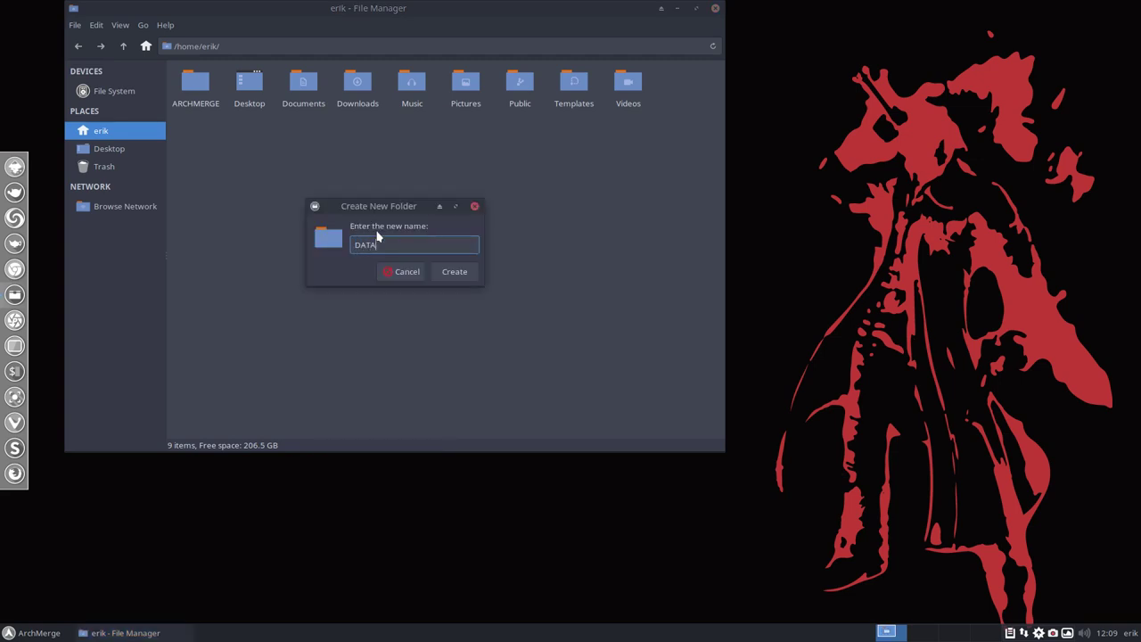
key("Return")
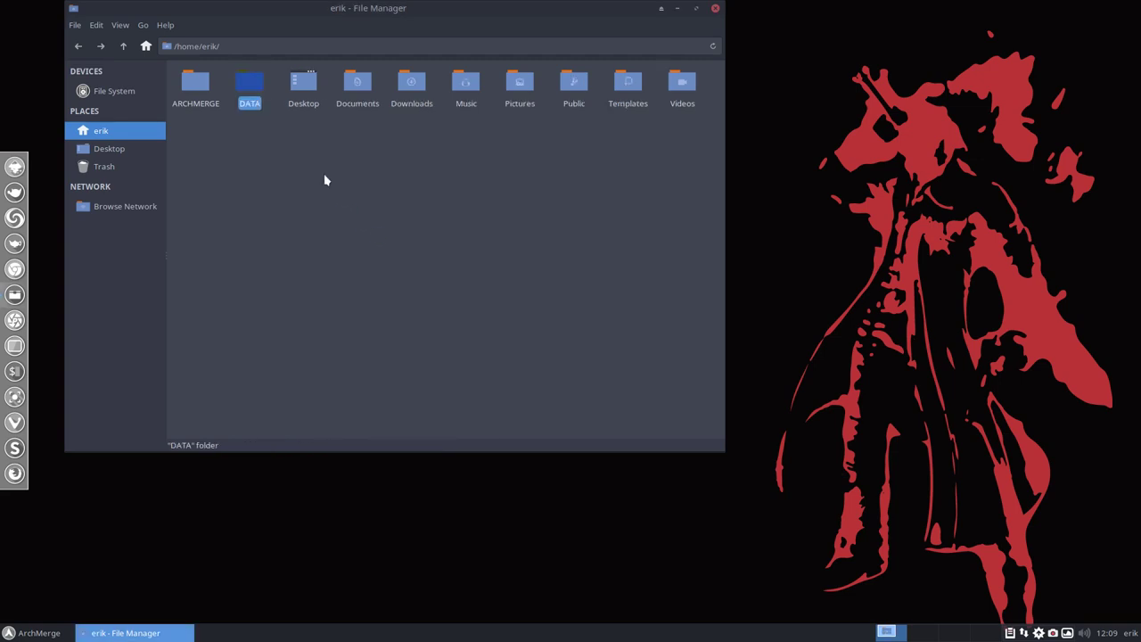
double_click(252, 87)
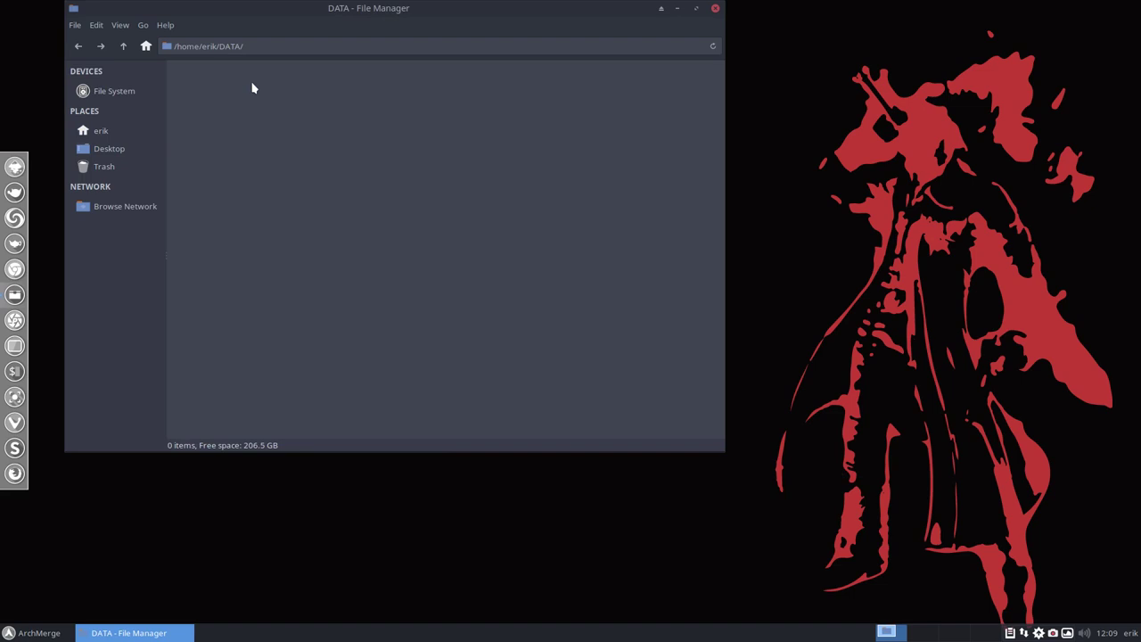
right_click(265, 109)
left_click(335, 187)
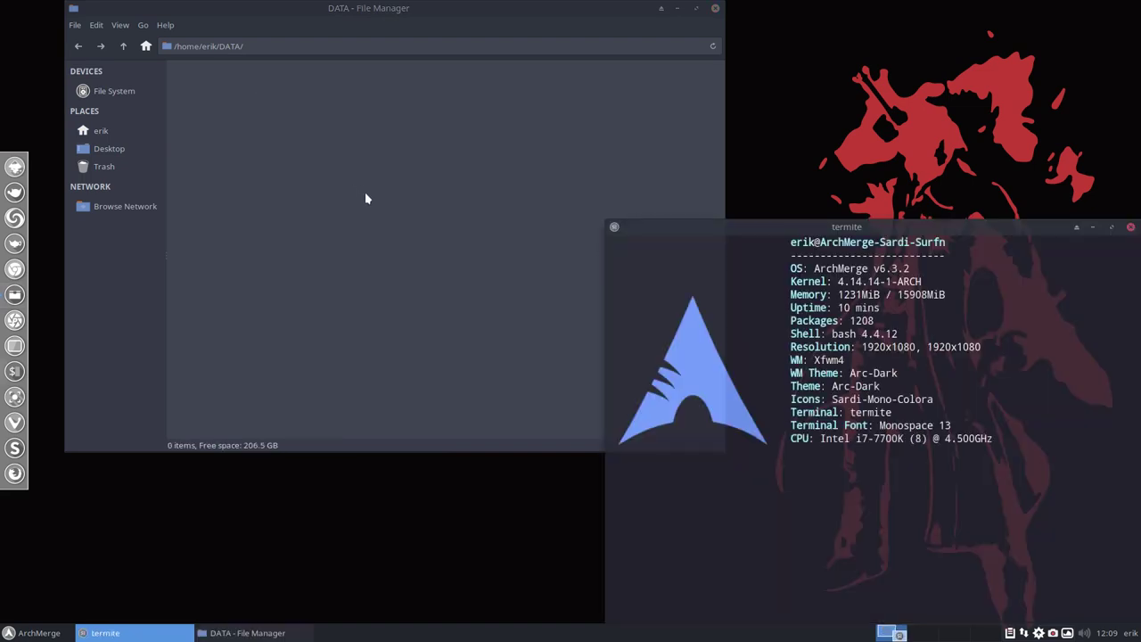
type("git clon")
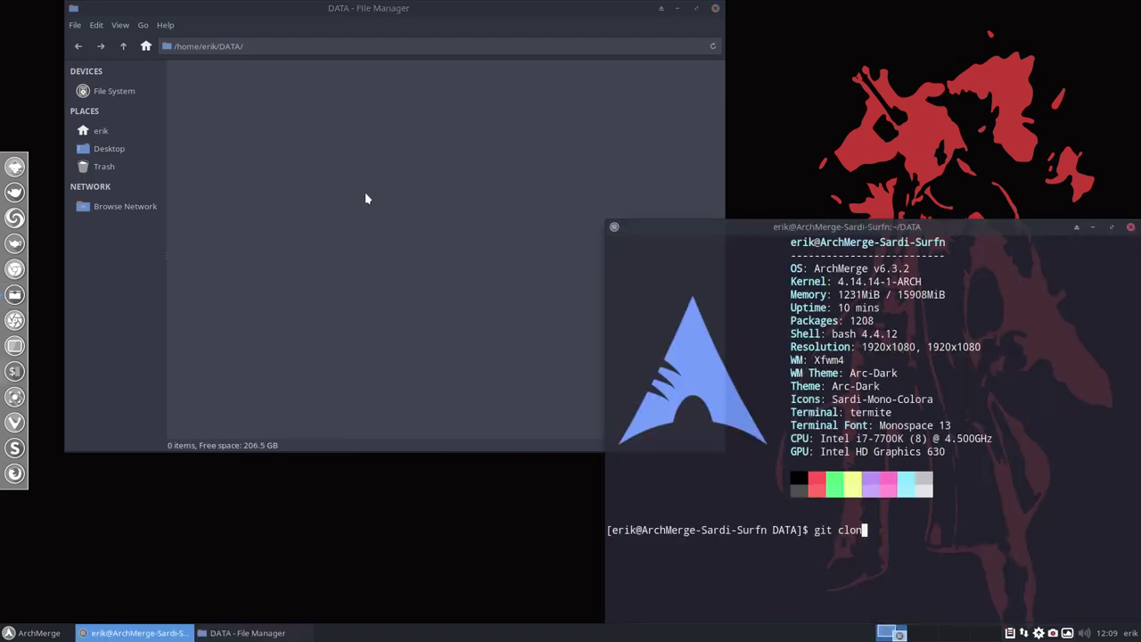
type("e")
left_click_drag(817, 229, 582, 94)
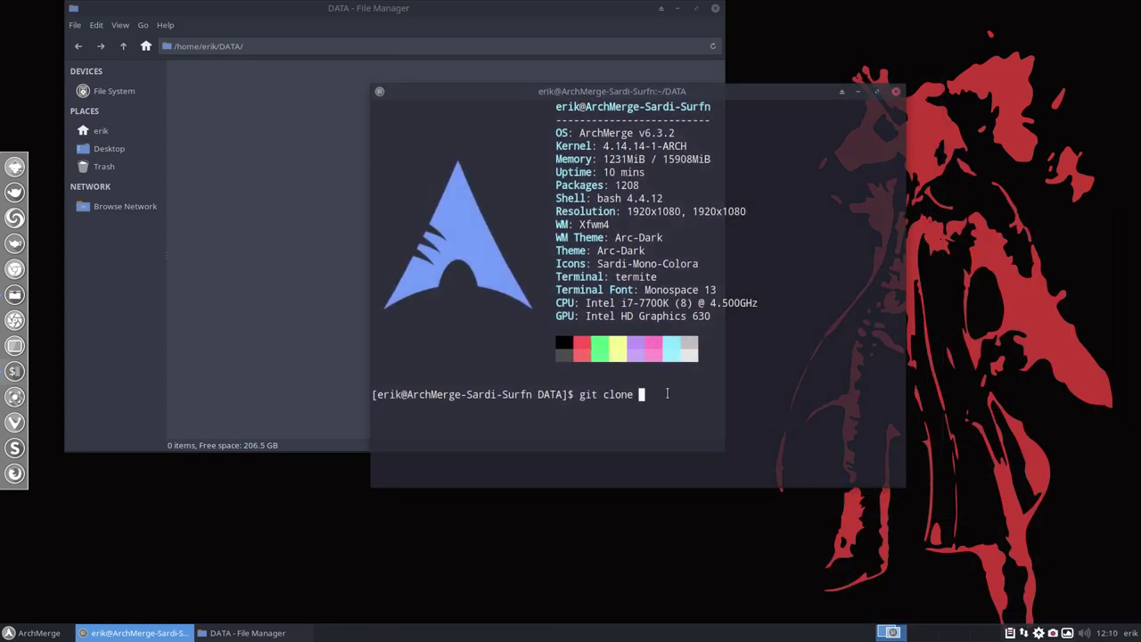
type("https://github.com/erikdubois/")
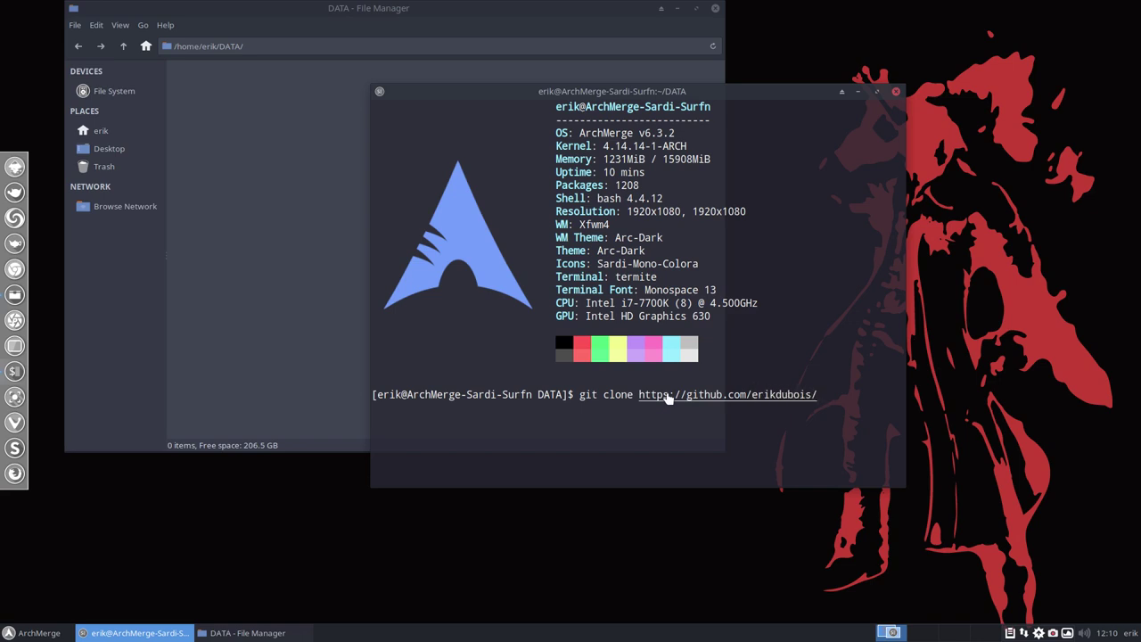
type("archmerge-neme")
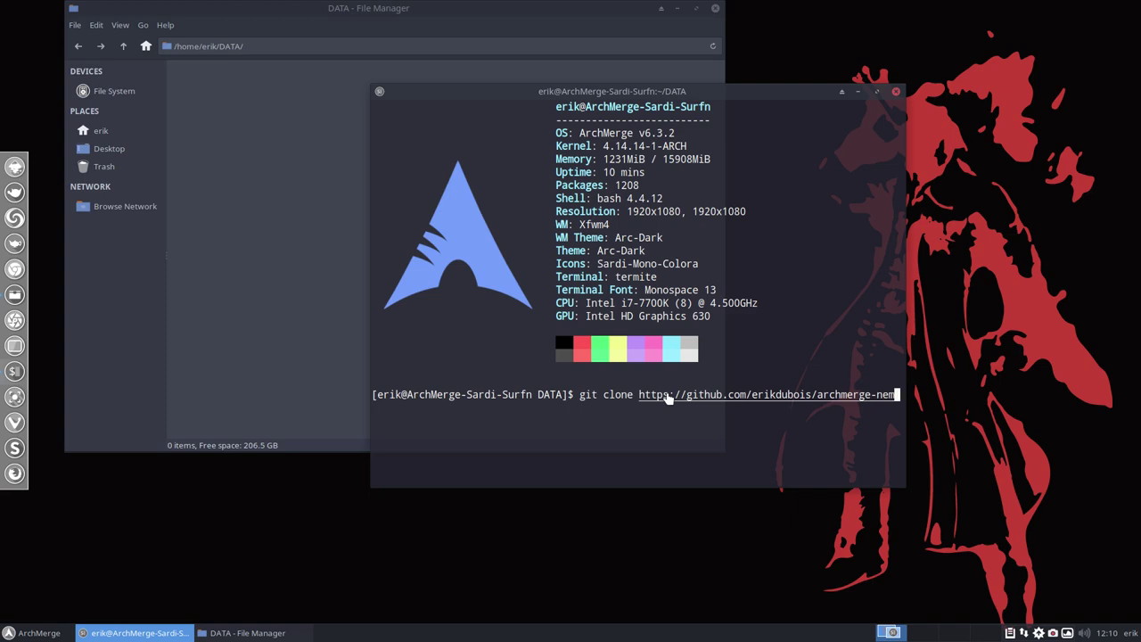
type("sis")
key("Return")
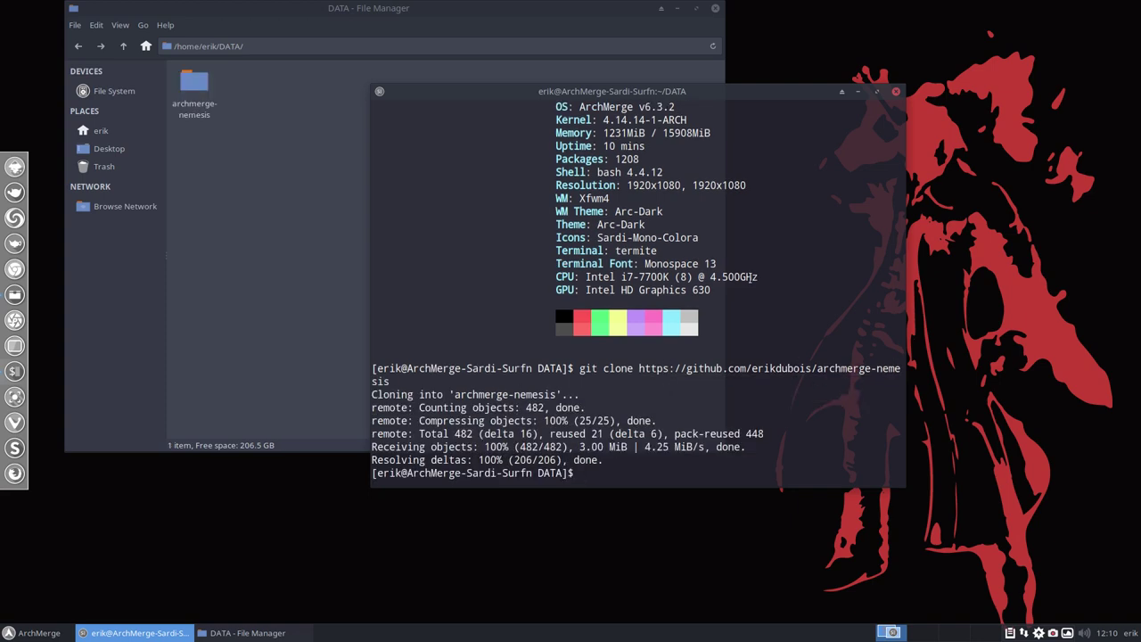
left_click(896, 91)
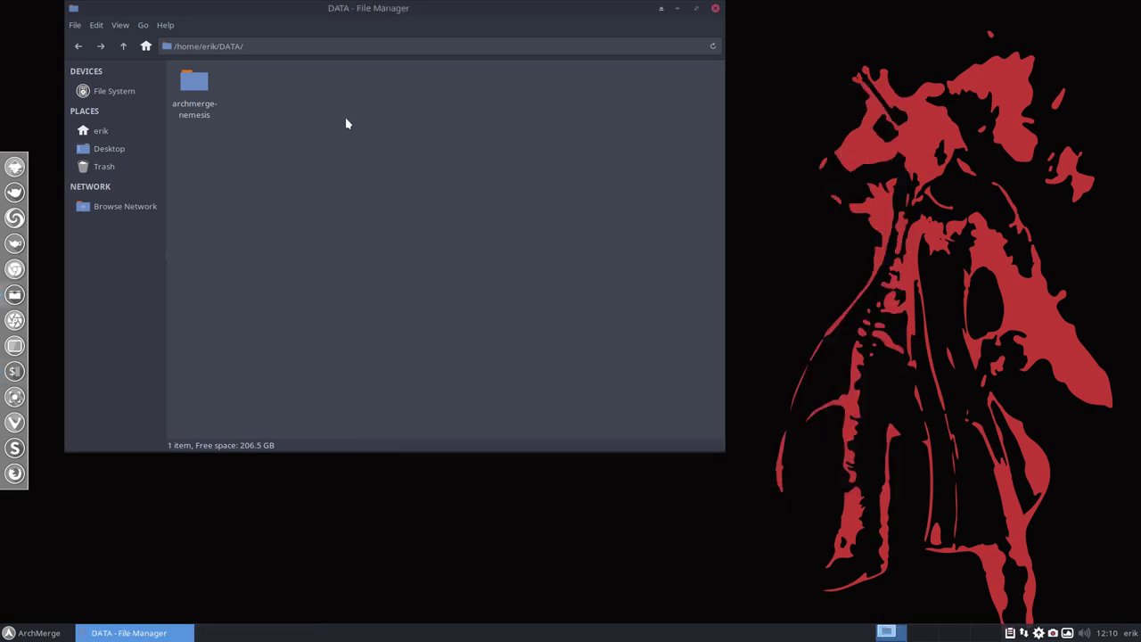
Open archmerge-nemesis, reposition the window, and open then close a terminal there
double_click(196, 82)
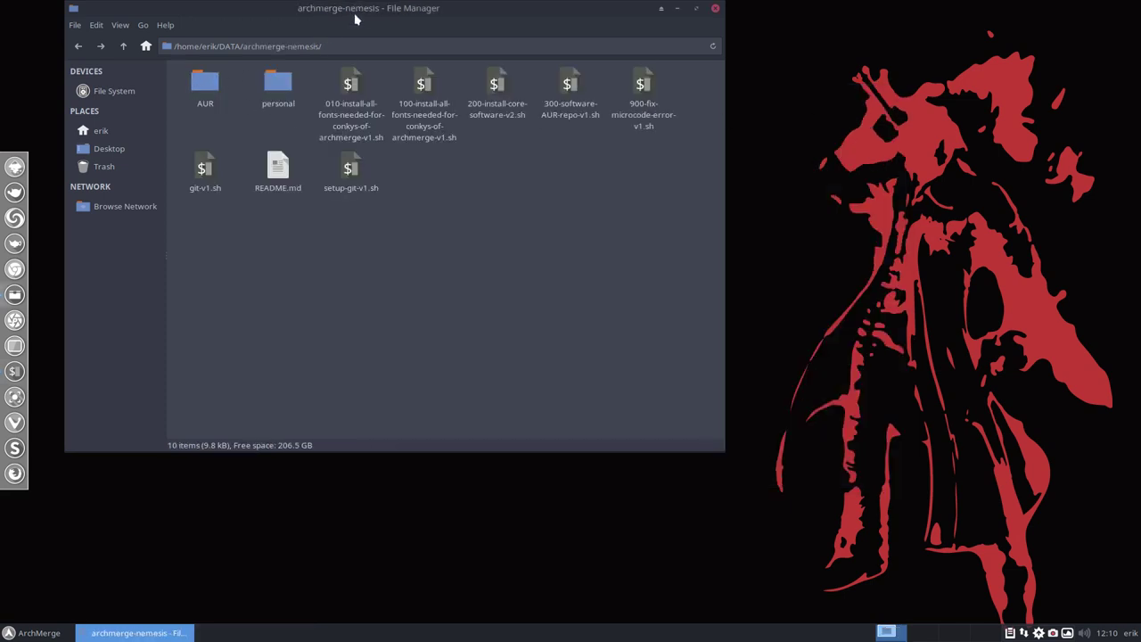
left_click_drag(380, 11, 657, 34)
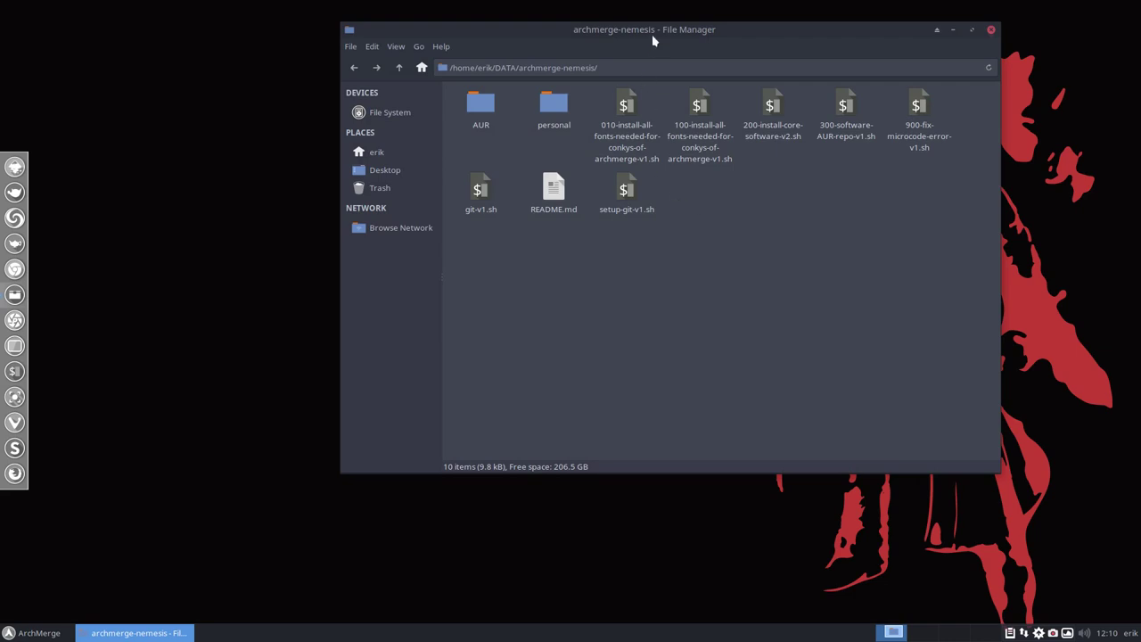
left_click_drag(654, 39, 377, 88)
right_click(437, 265)
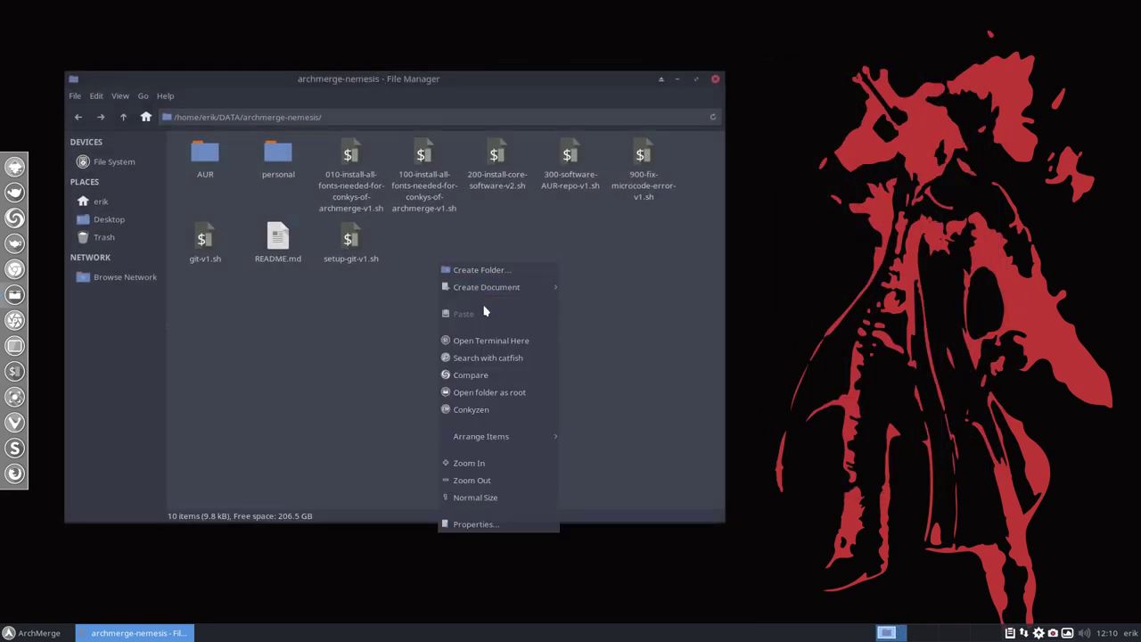
left_click(473, 344)
left_click_drag(743, 230, 720, 159)
type("./010")
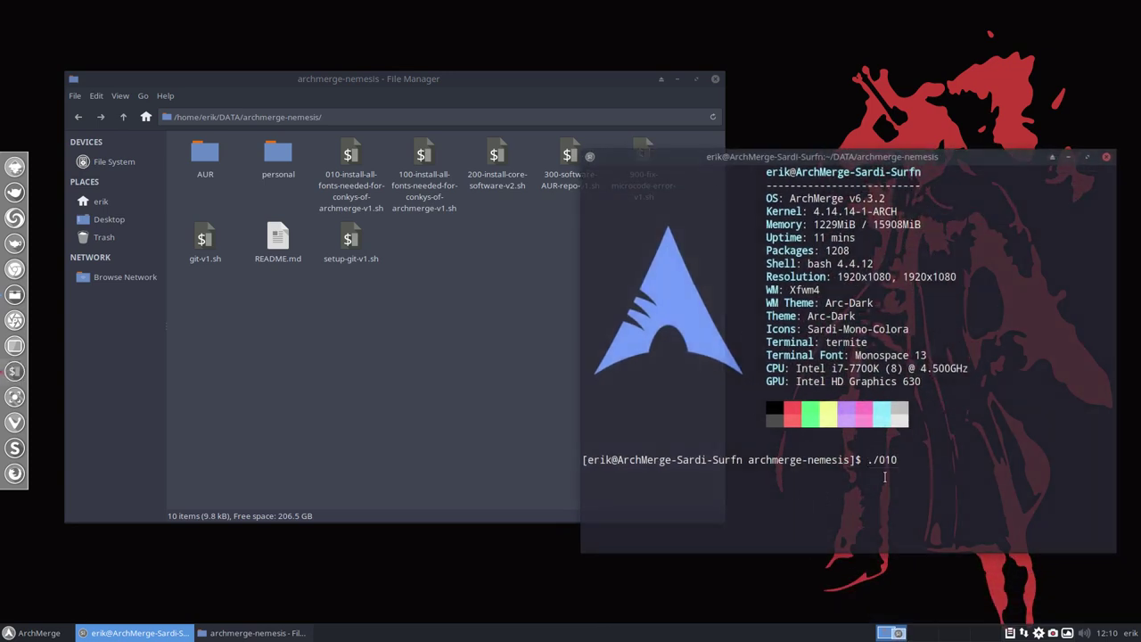
left_click(1106, 156)
Open a fresh terminal in archmerge-nemesis and list its contents with ls
right_click(416, 309)
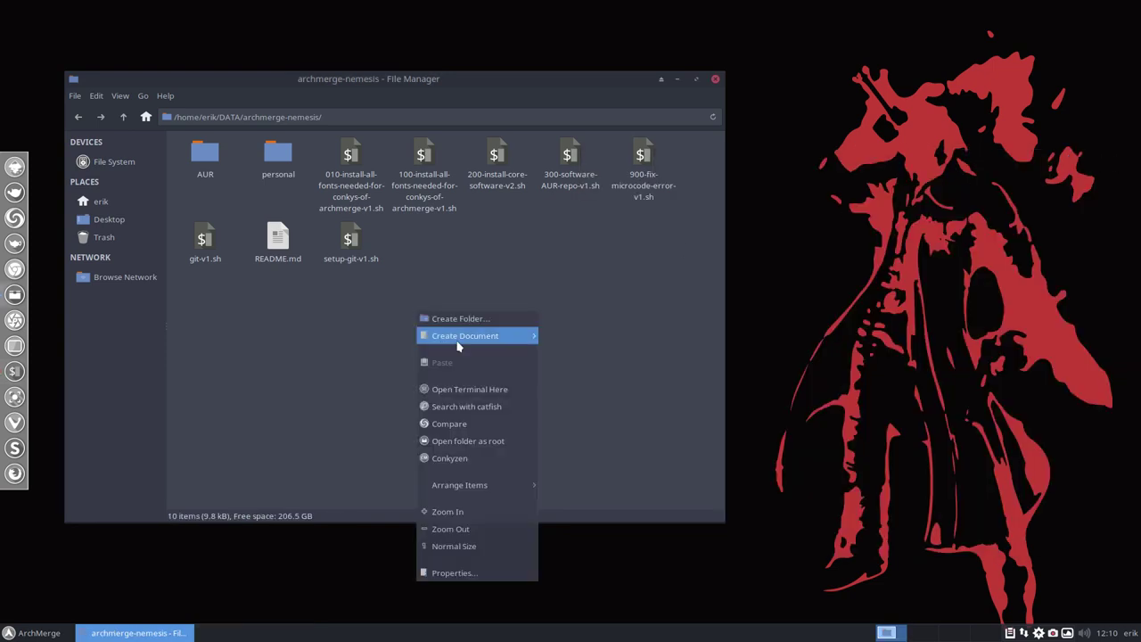
left_click(490, 387)
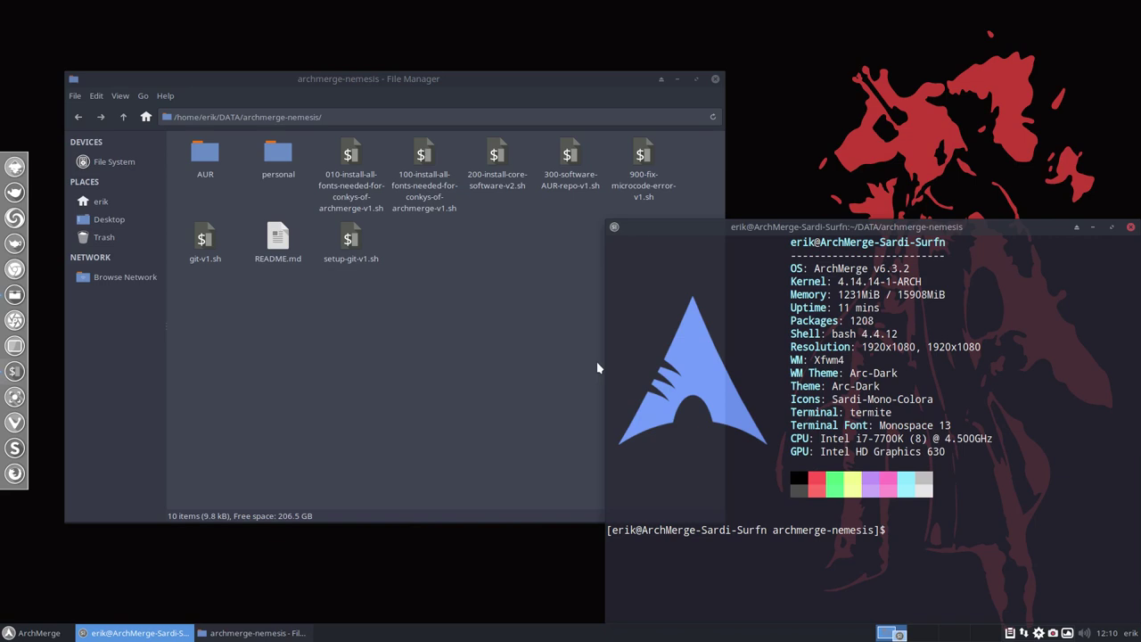
type("./010")
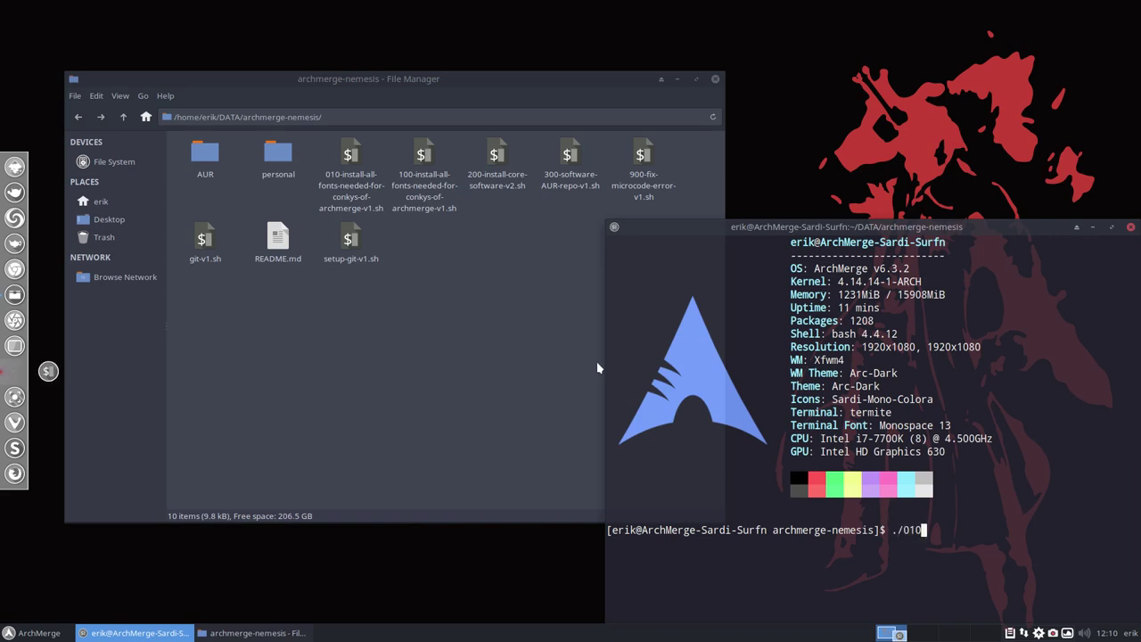
key("BackSpace")
key("BackSpace")
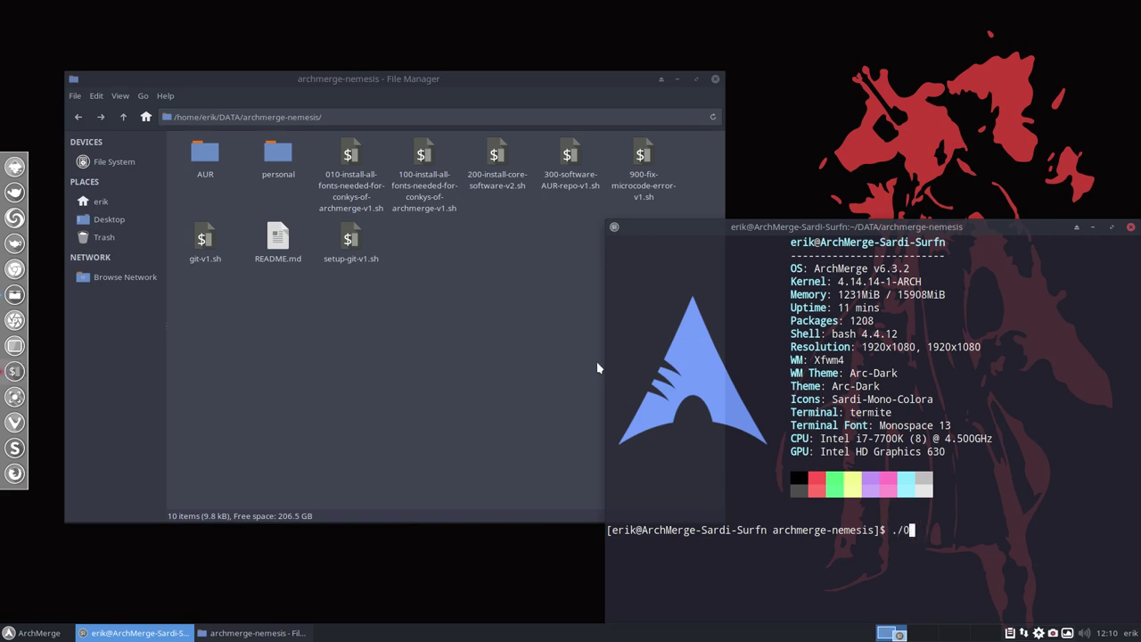
key("BackSpace")
key("BackSpace")
key("BackSpace")
type("ls")
key("Return")
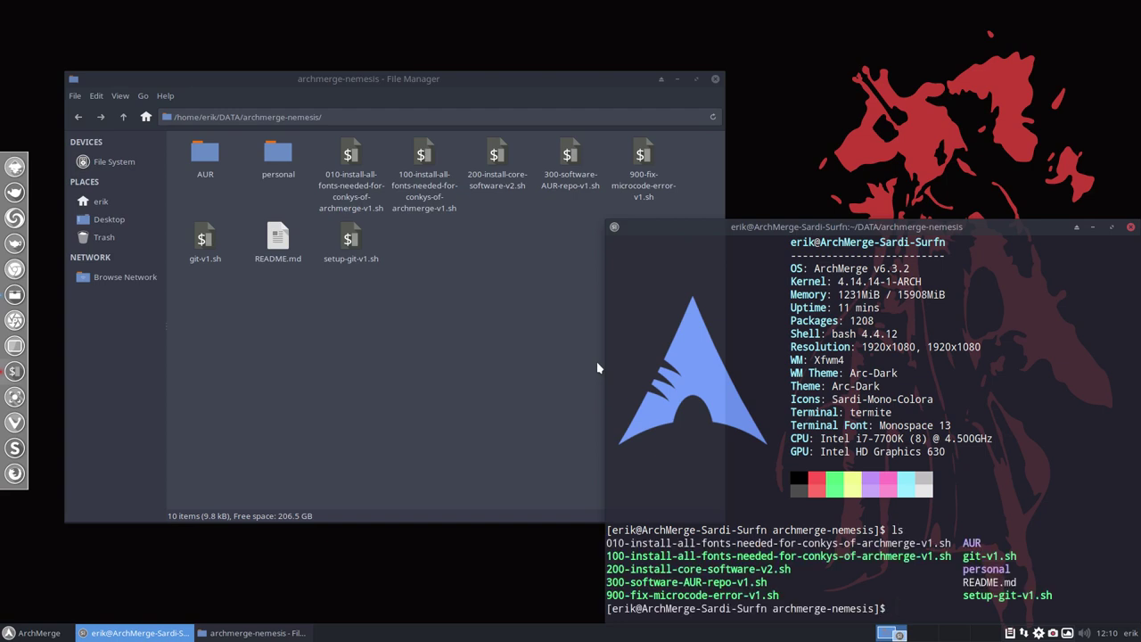
Allow the 010 font script to run as a program in its Permissions properties
left_click(350, 156)
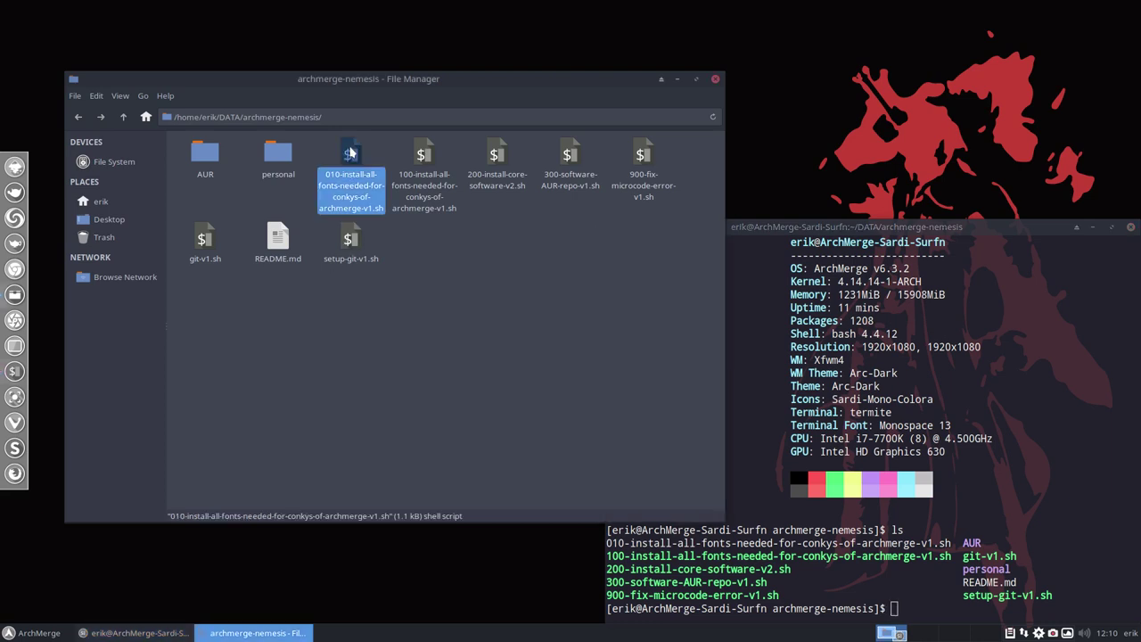
right_click(350, 153)
left_click(398, 418)
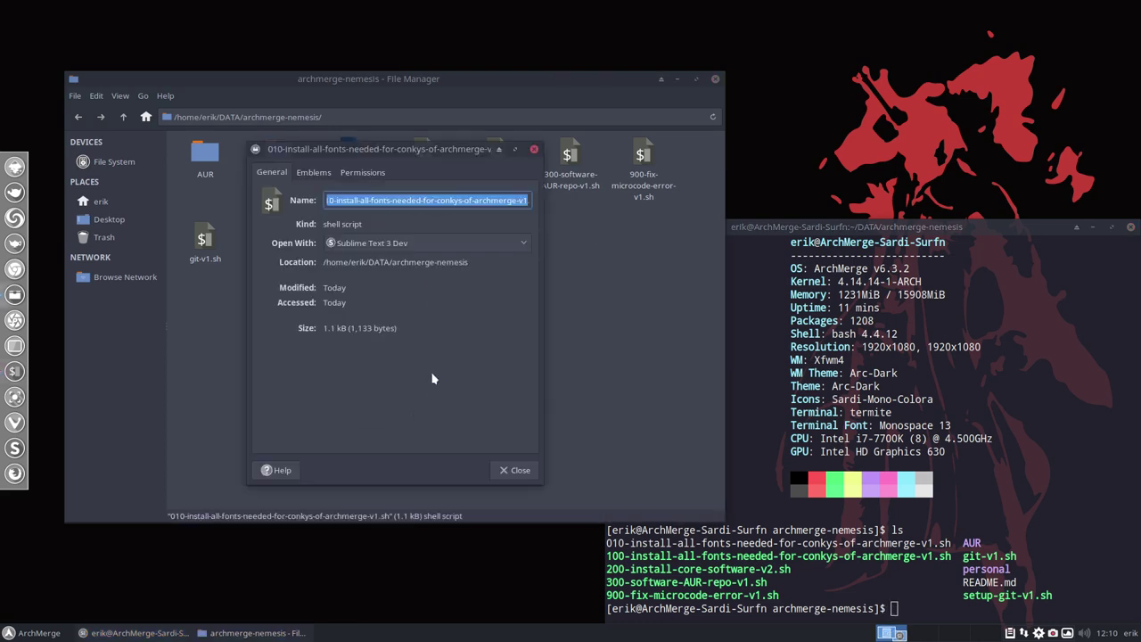
left_click(378, 173)
left_click(364, 342)
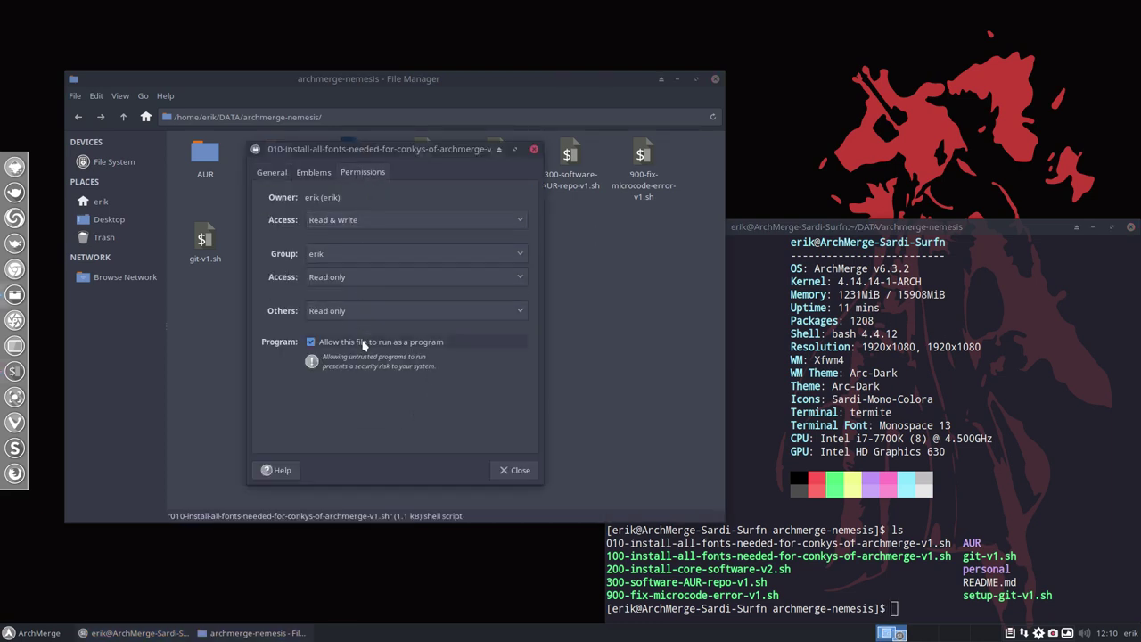
left_click(490, 470)
List the folder again with ls and run the 010 font install script
left_click(953, 593)
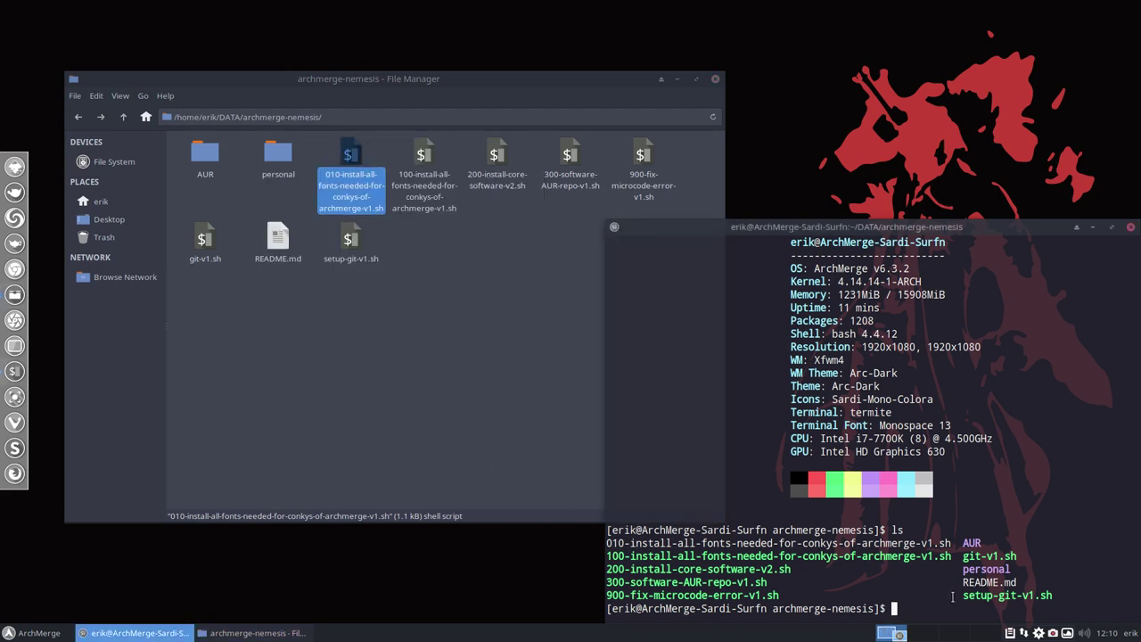
type("ls")
key("Return")
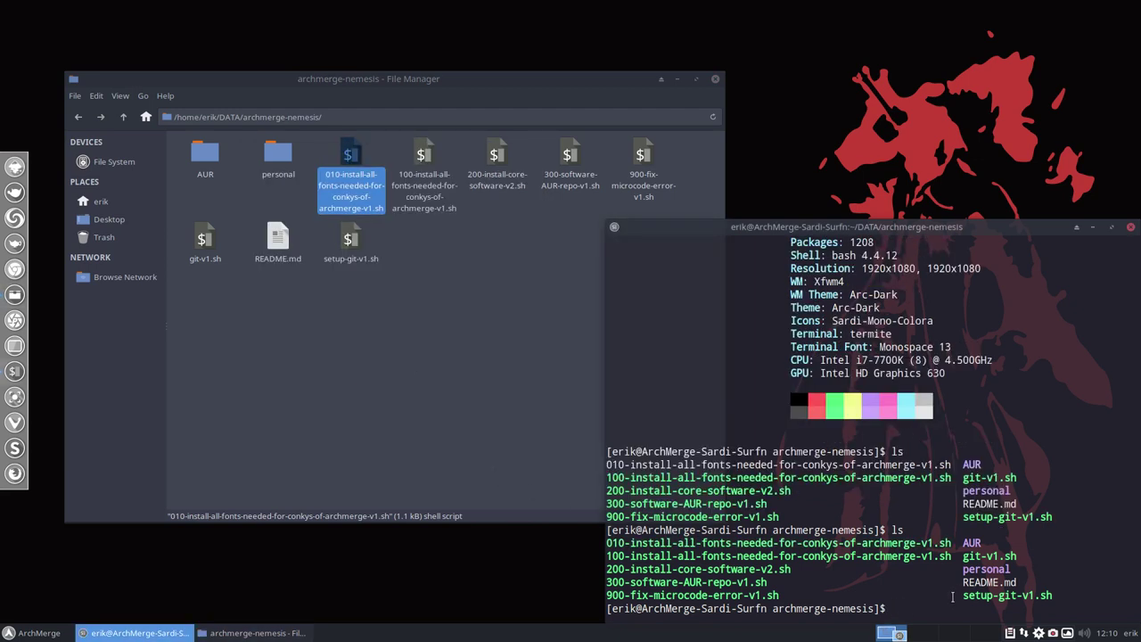
type("./0")
key("Tab")
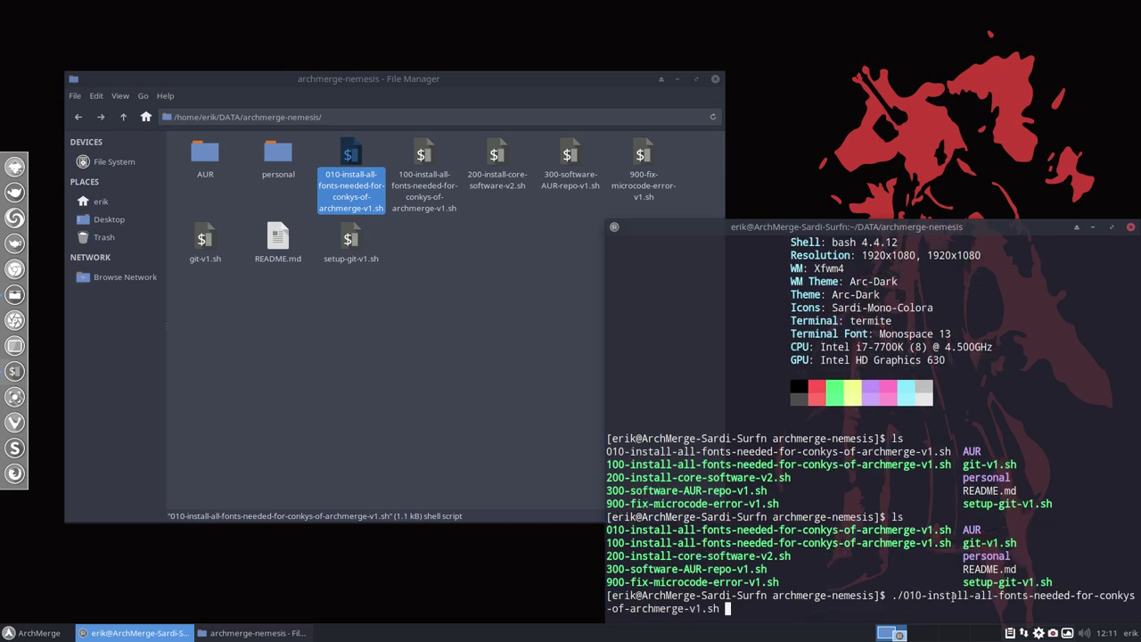
key("Return")
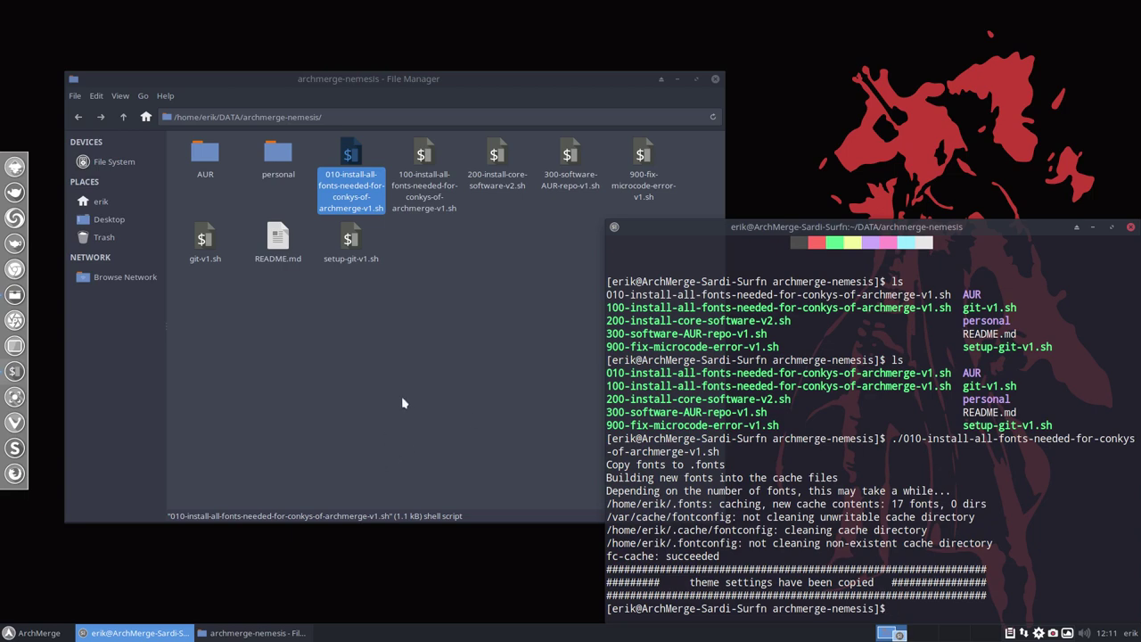
Start the GOTF-Scancode-Clock.conkyrc conky from Conkyzen via the desktop right-click menu
right_click(287, 545)
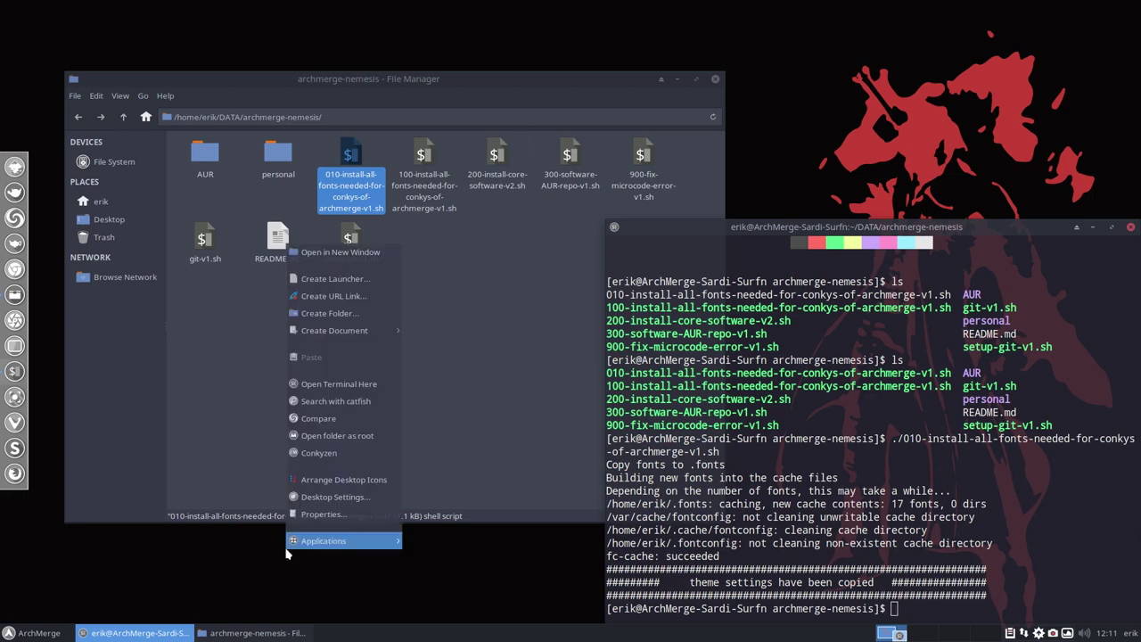
left_click(334, 452)
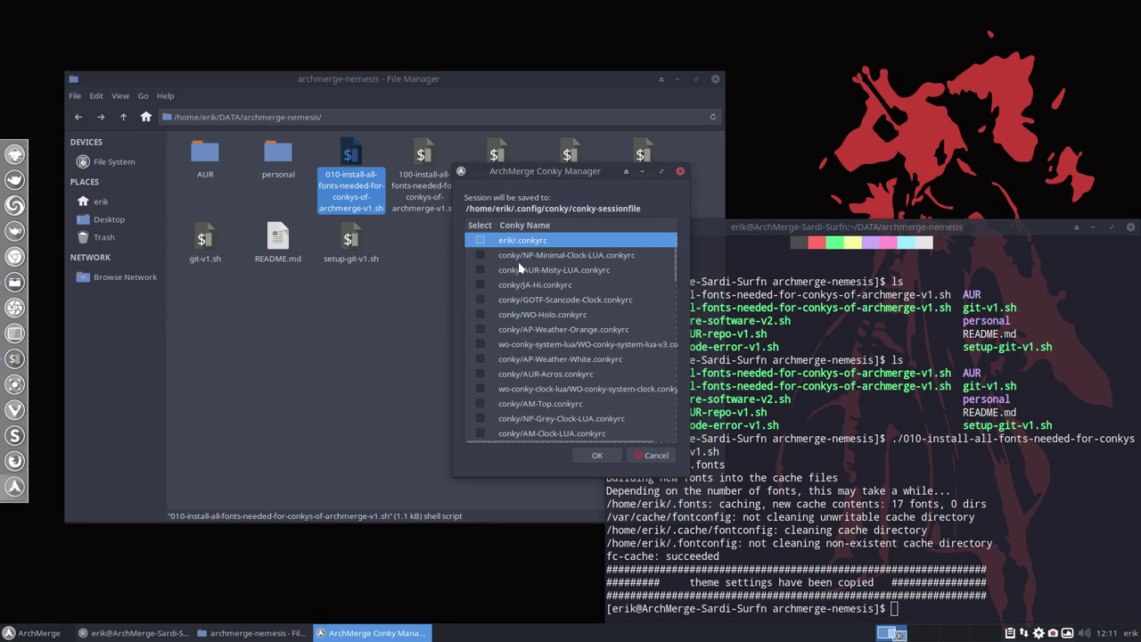
left_click(483, 299)
left_click(598, 456)
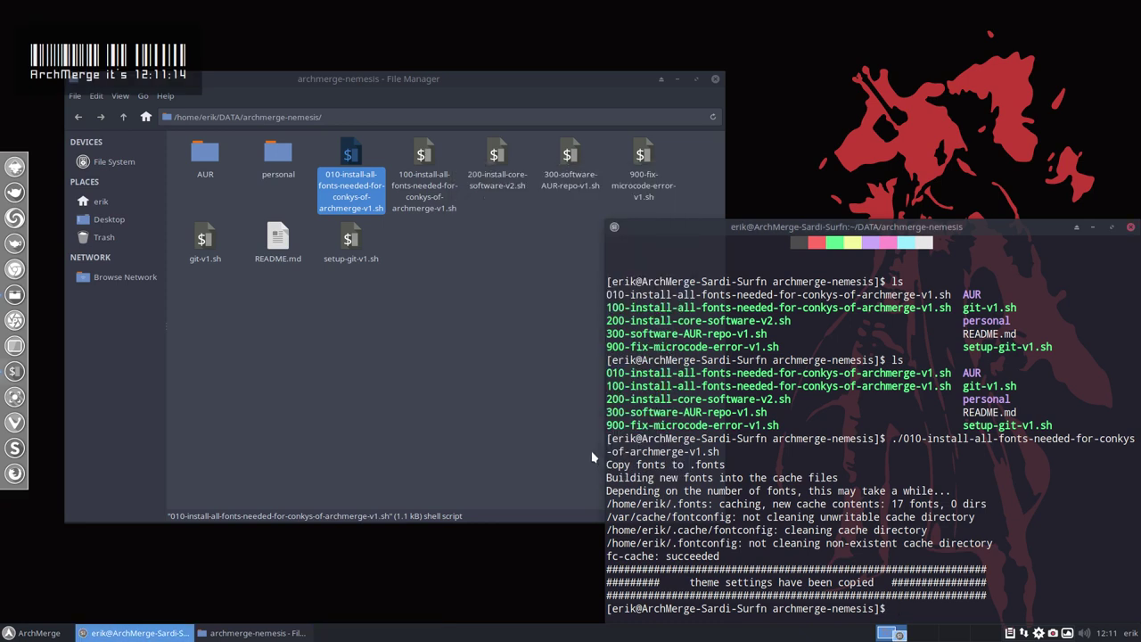
Bring the file manager forward and reposition its window on the desktop
left_click(256, 79)
left_click_drag(255, 79, 269, 178)
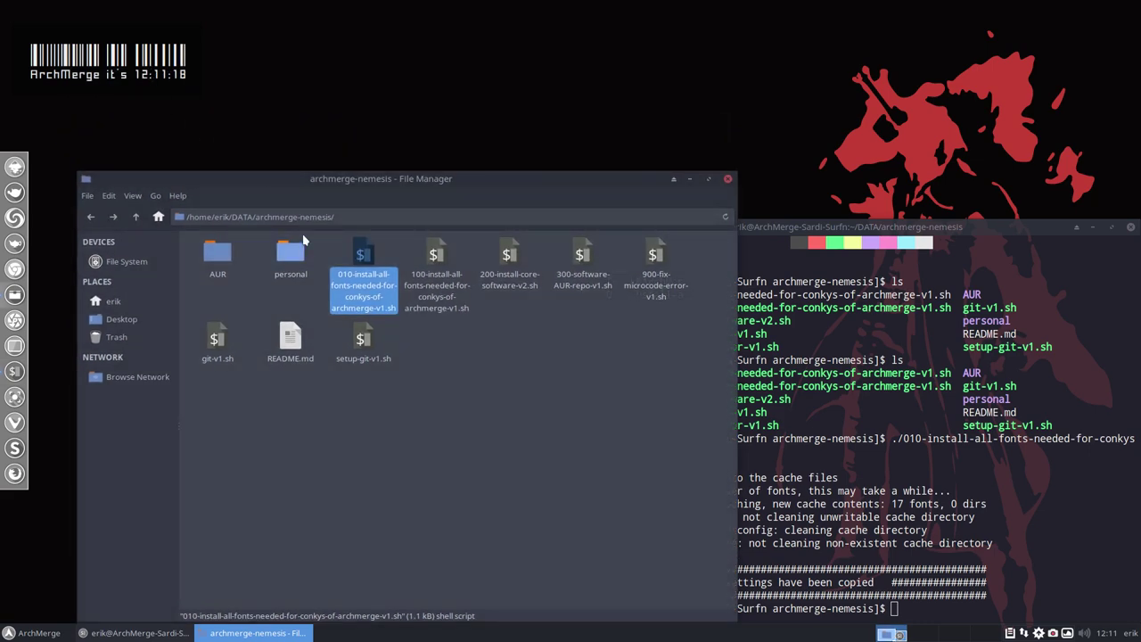
left_click_drag(303, 243, 278, 174)
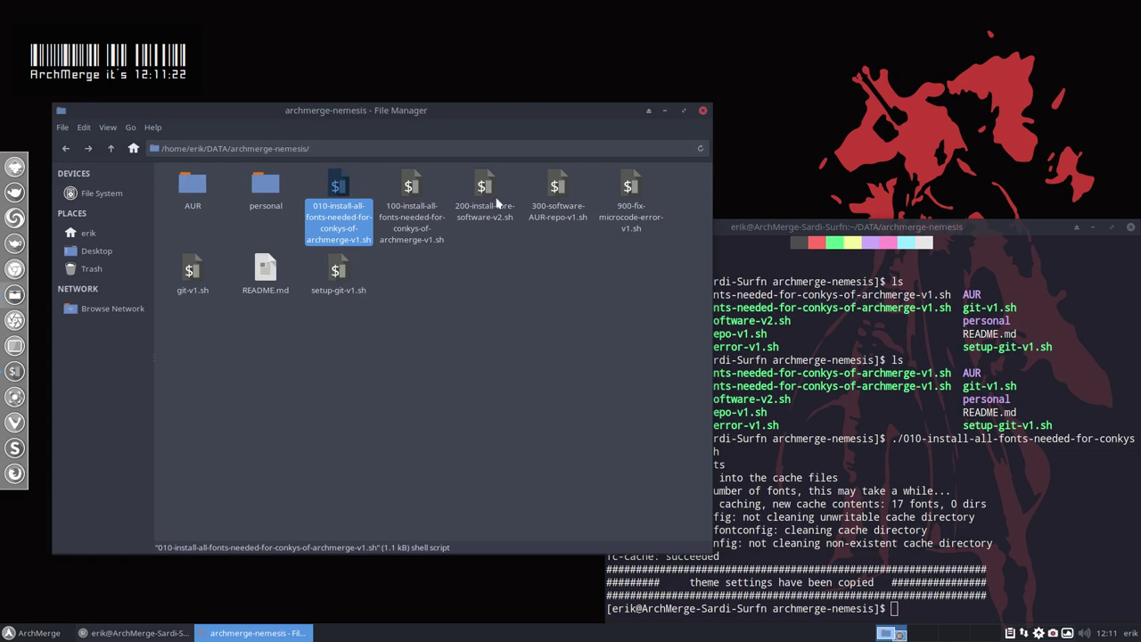
Run the 100 font install script in the terminal using ./1 with Tab completion
left_click(886, 556)
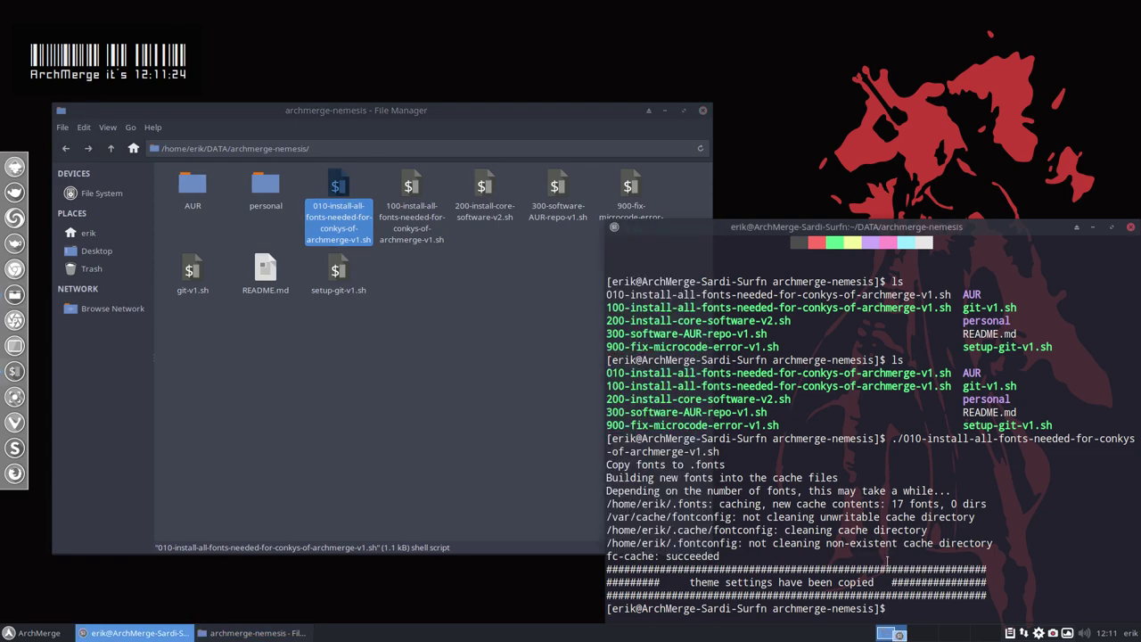
type("./1")
key("Tab")
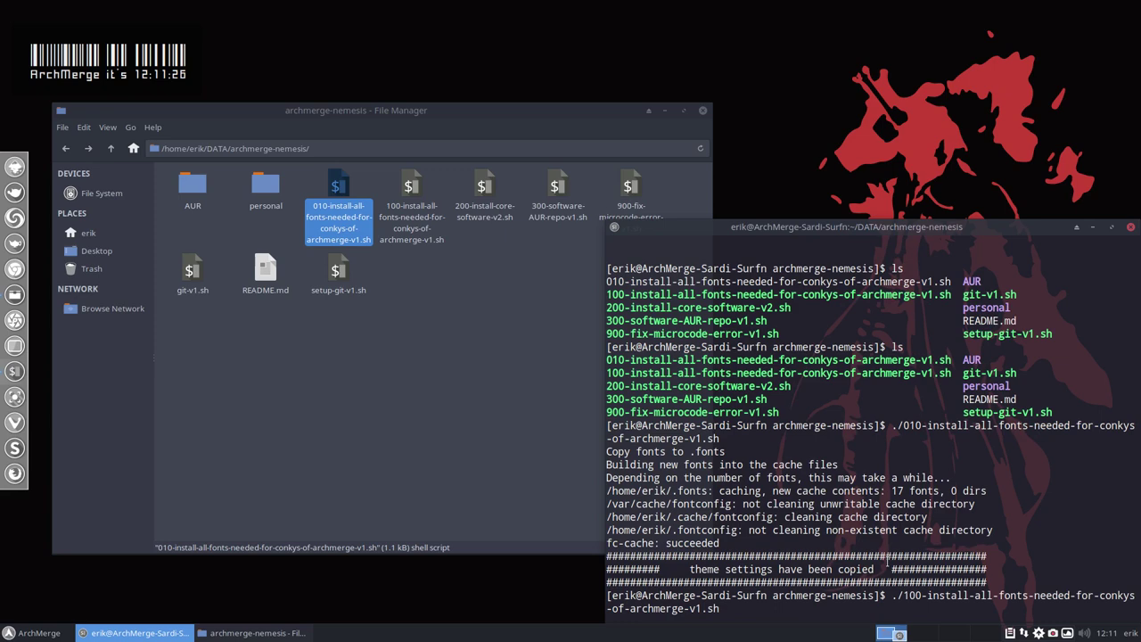
key("Return")
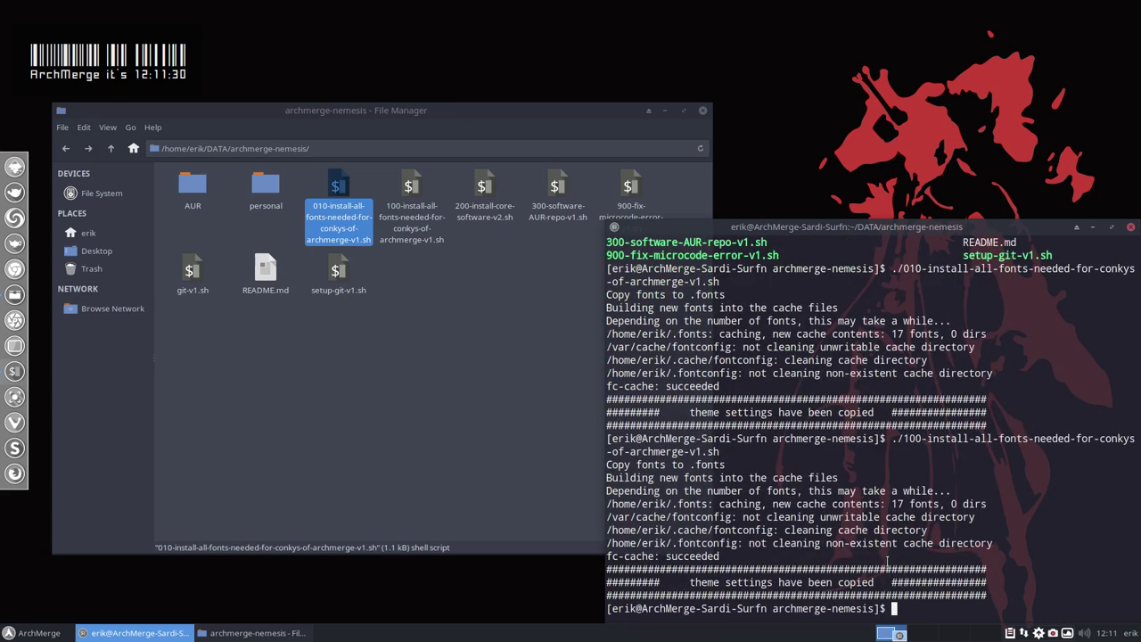
Delete the 010 font install script in the file manager
left_click(520, 368)
left_click(339, 189)
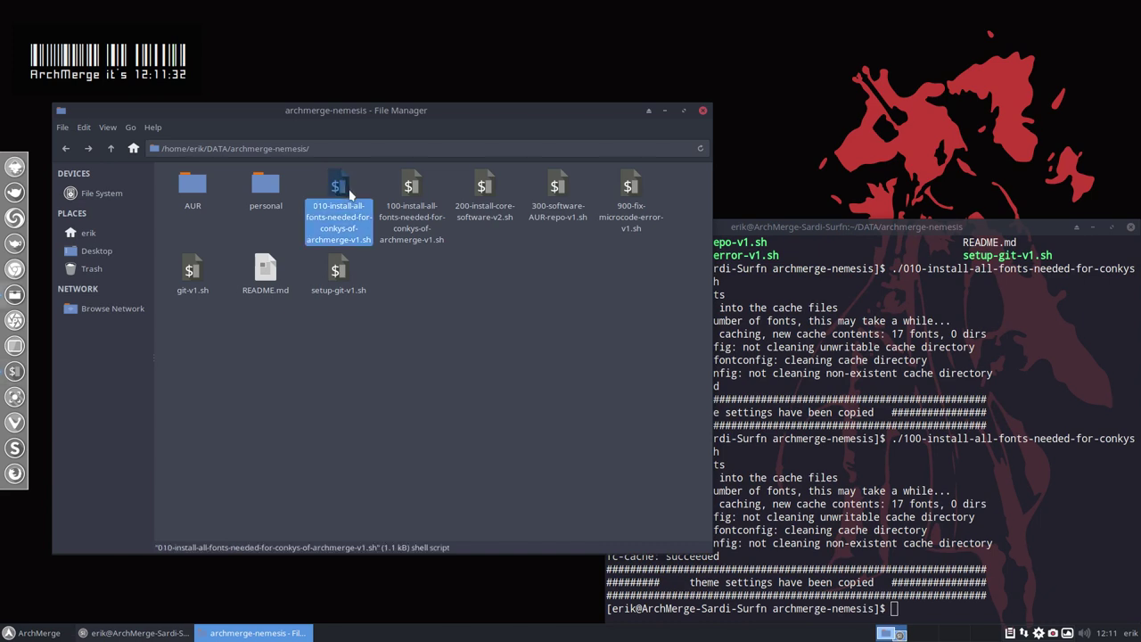
key("Delete")
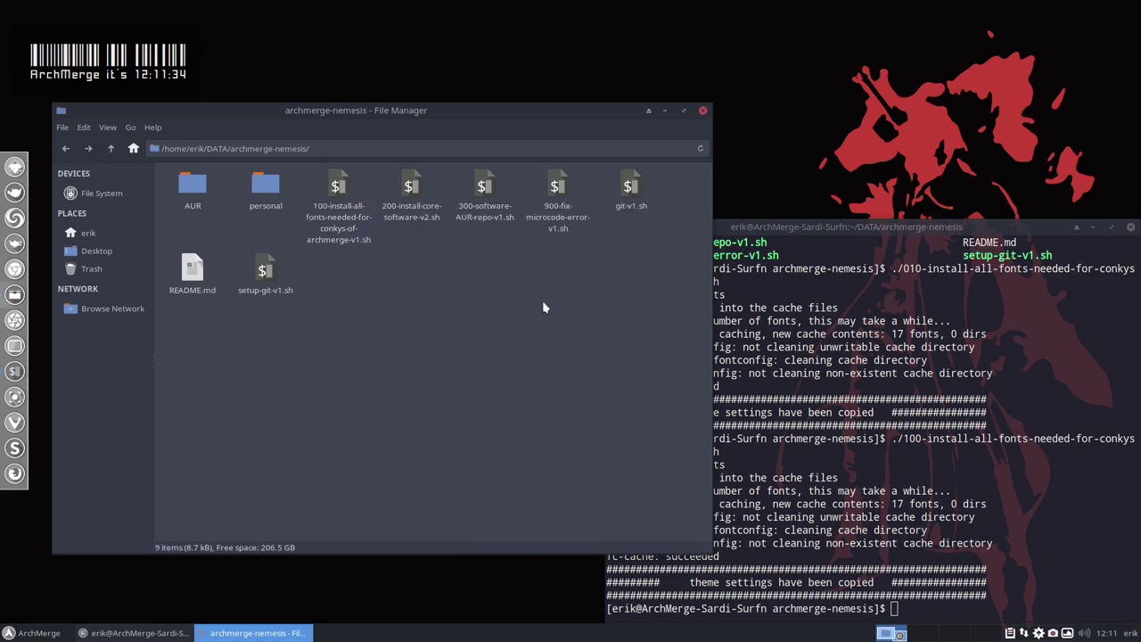
Run the 200-install-core-software-v2.sh script and enter the sudo password
key("alt+Tab")
type("./")
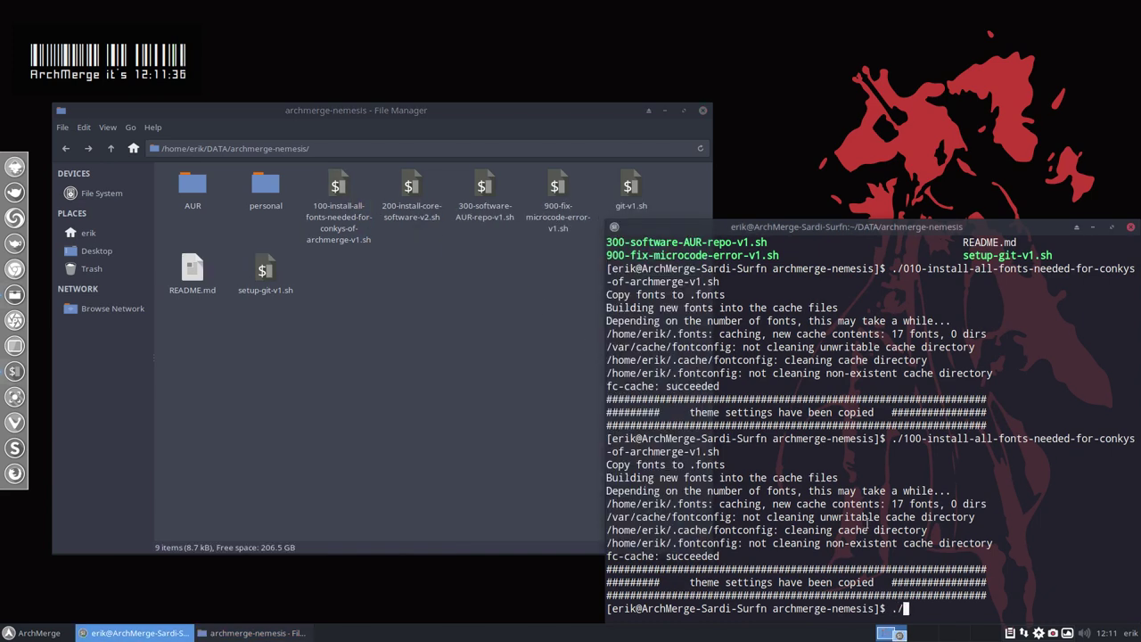
type("20")
key("Tab")
key("Return")
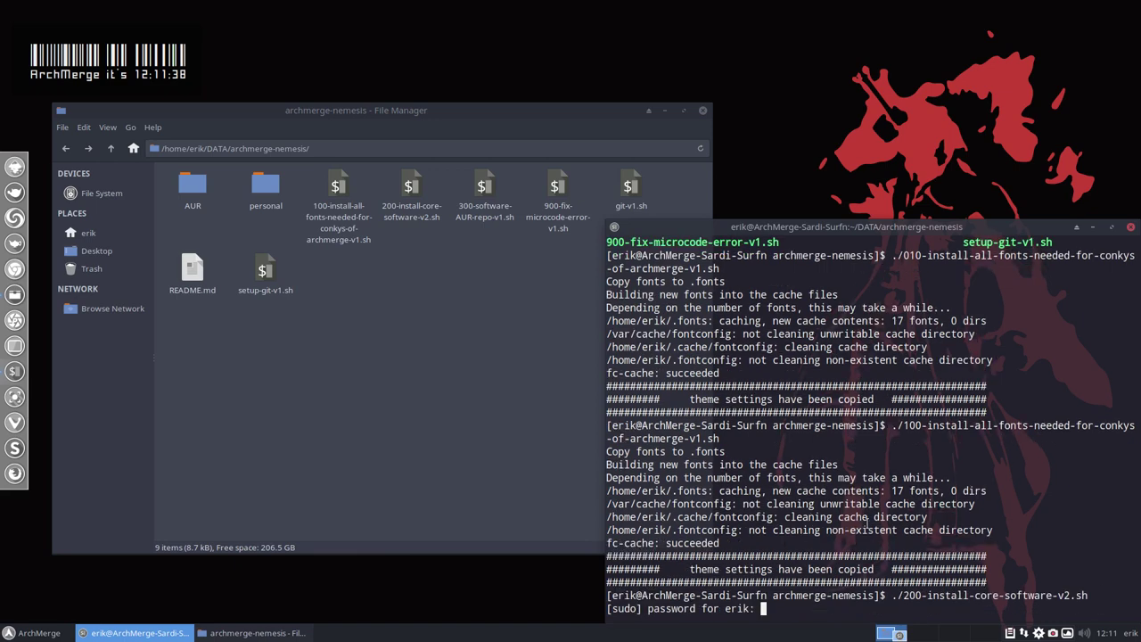
key("Return")
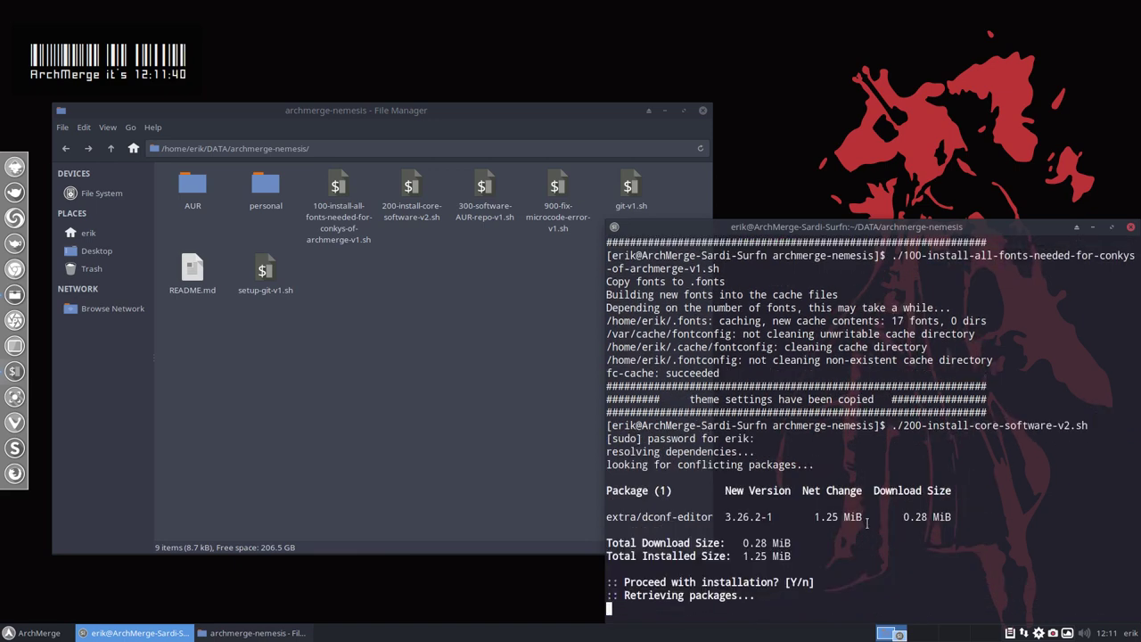
Review the 200 core-software script's dconf-editor line in Sublime, then close it
double_click(411, 193)
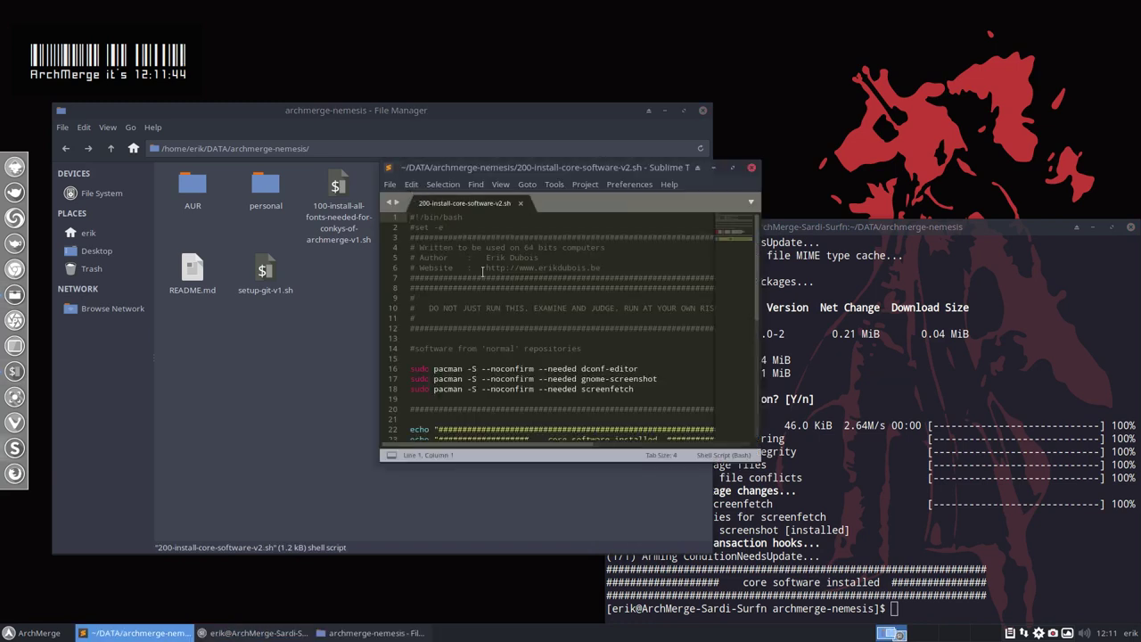
scroll(483, 272, "down", 3)
left_click(593, 278)
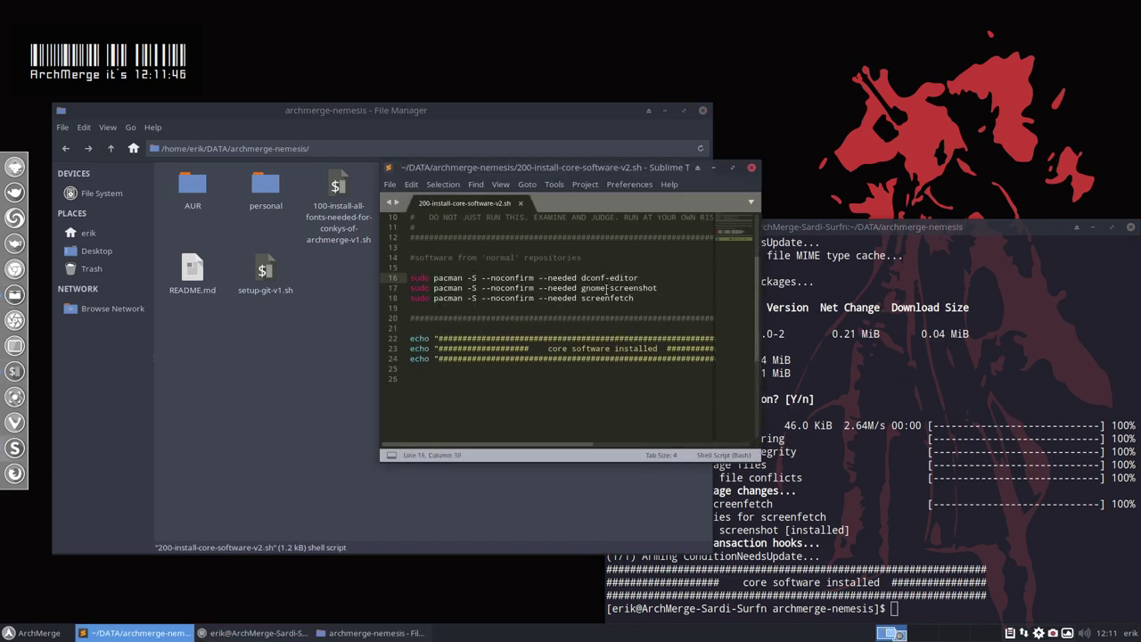
left_click(752, 167)
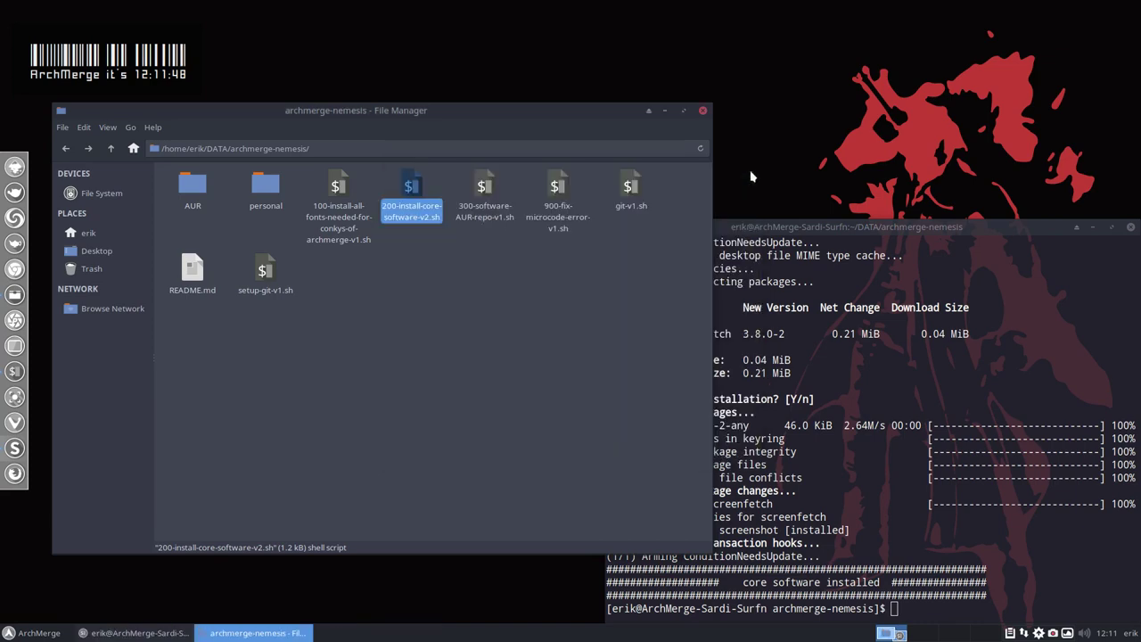
Run ./300-software-AUR-repo-v1.sh in the terminal, fixing a typo, and open it in Sublime
left_click(861, 547)
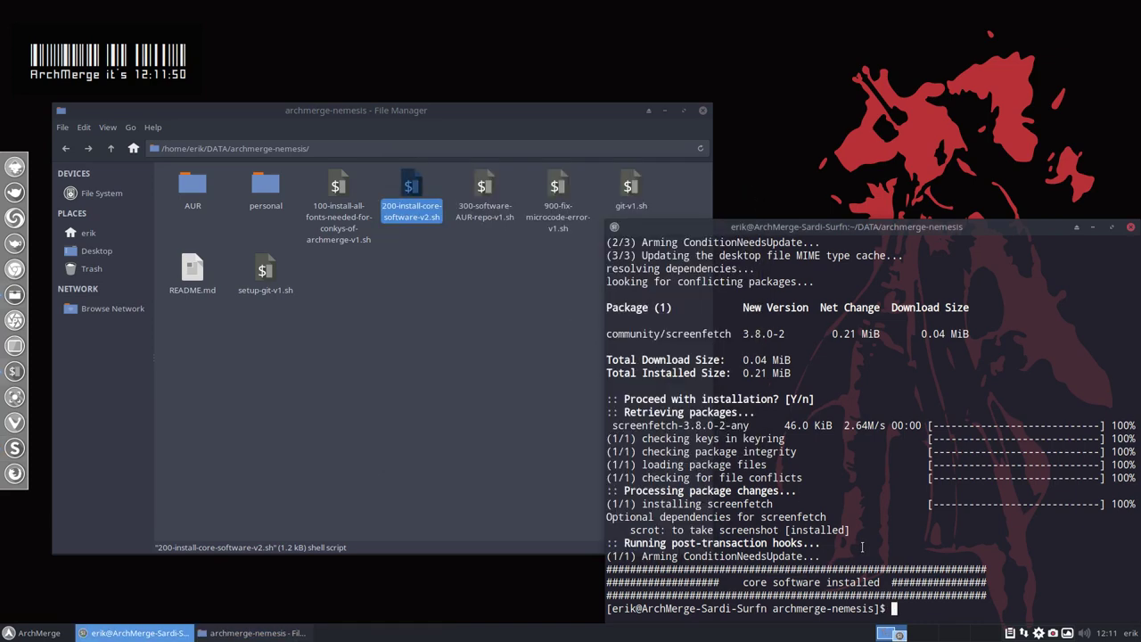
type(".:300")
key("Tab")
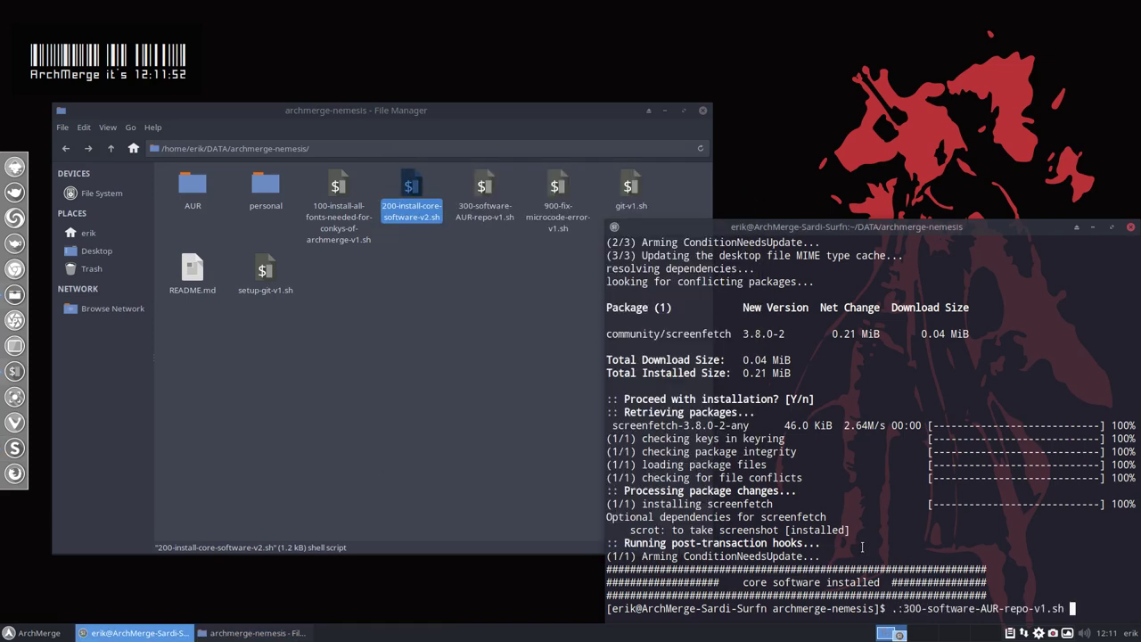
key("Return")
type(".:")
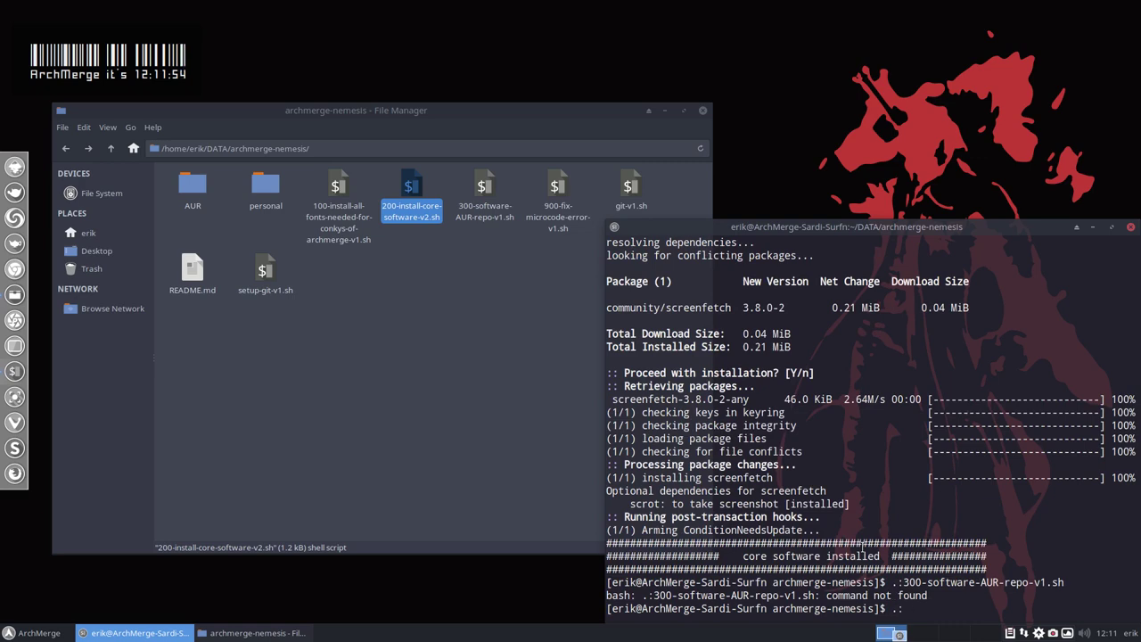
key("BackSpace")
type("/30")
key("Tab")
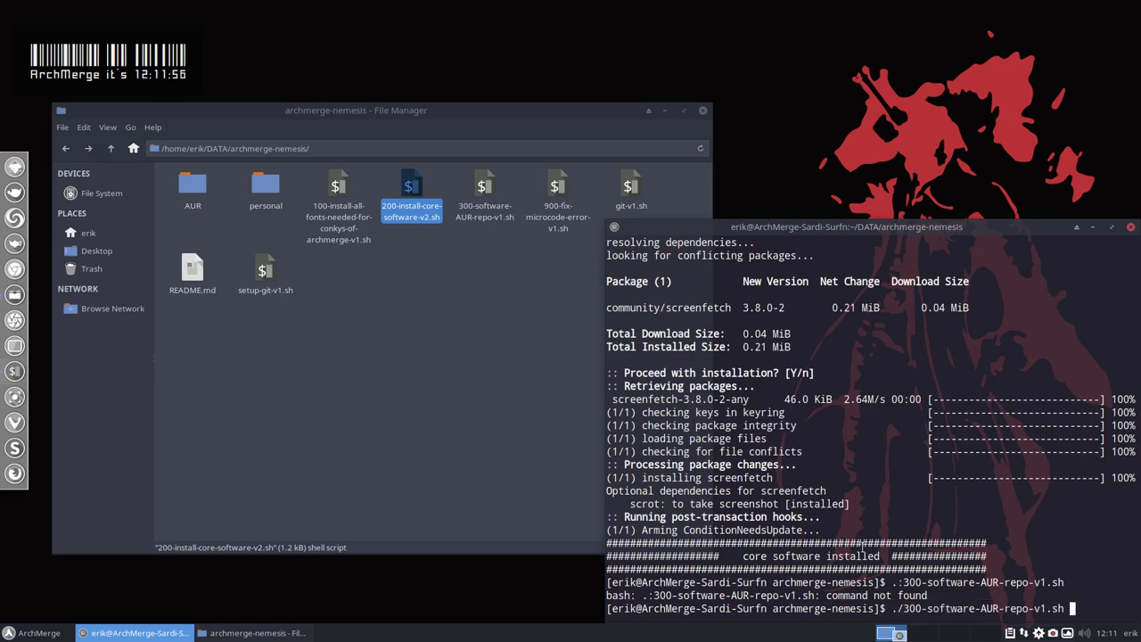
key("Return")
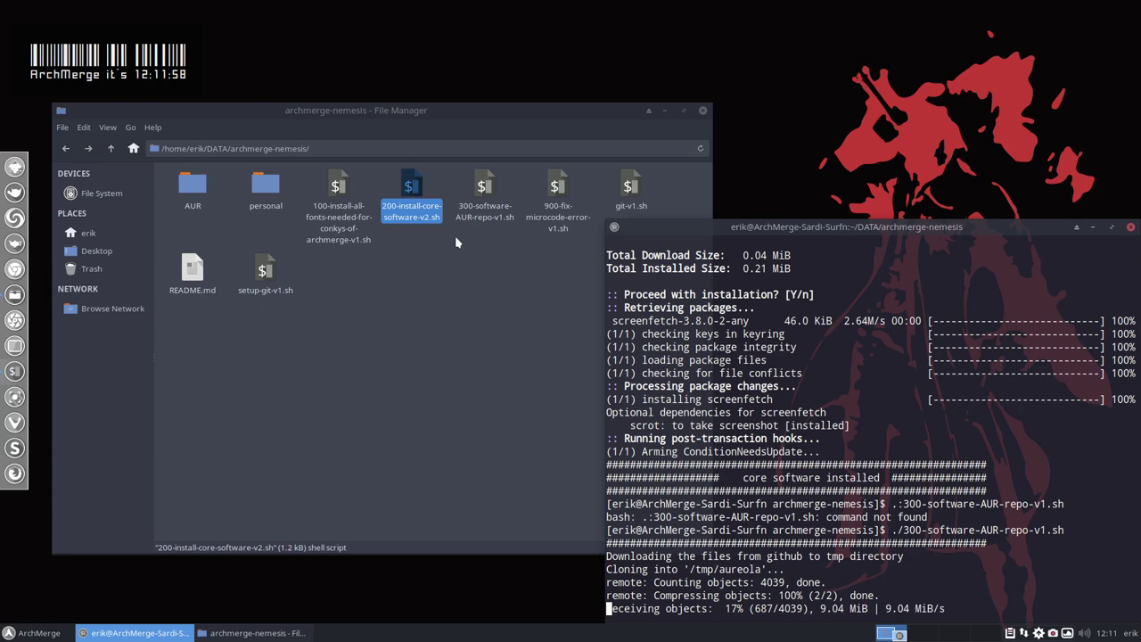
double_click(484, 189)
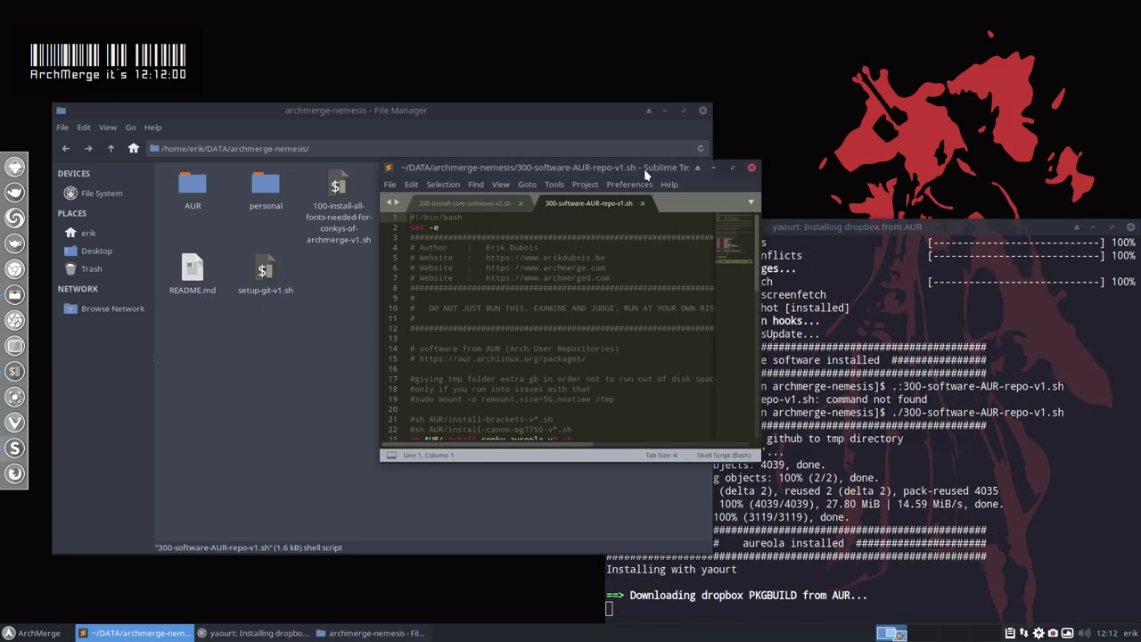
Maximize Sublime, enlarge the text, and review the aureola, dropbox and gradio install lines
double_click(643, 169)
key("ctrl+plus")
key("ctrl+plus")
key("ctrl+plus")
key("ctrl+plus")
key("ctrl+plus")
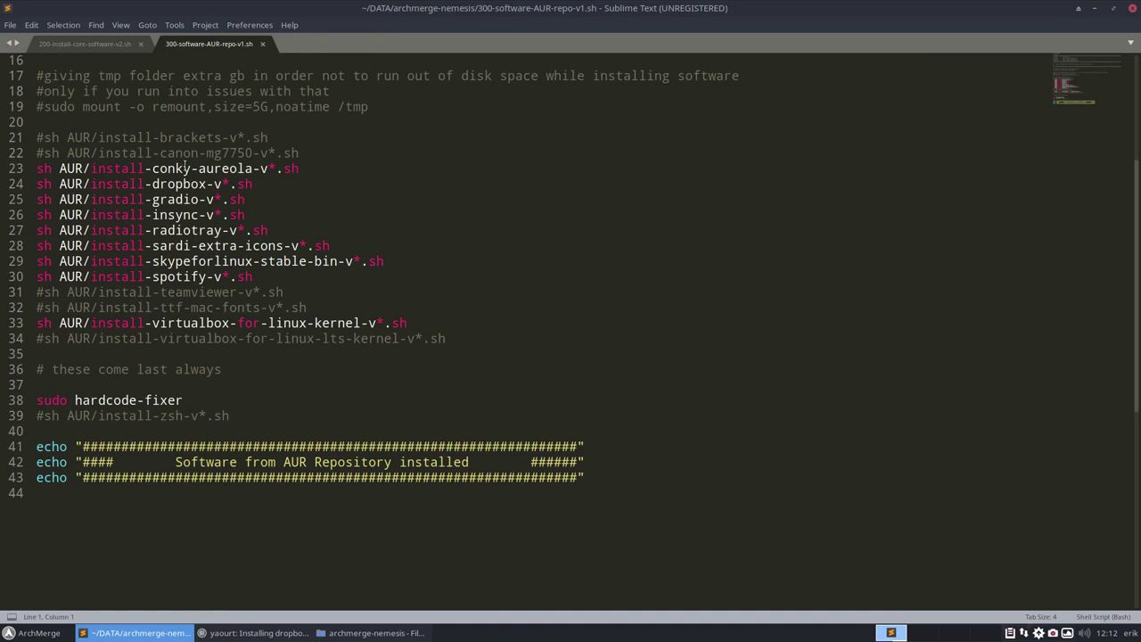
left_click(185, 167)
left_click_drag(198, 168, 254, 168)
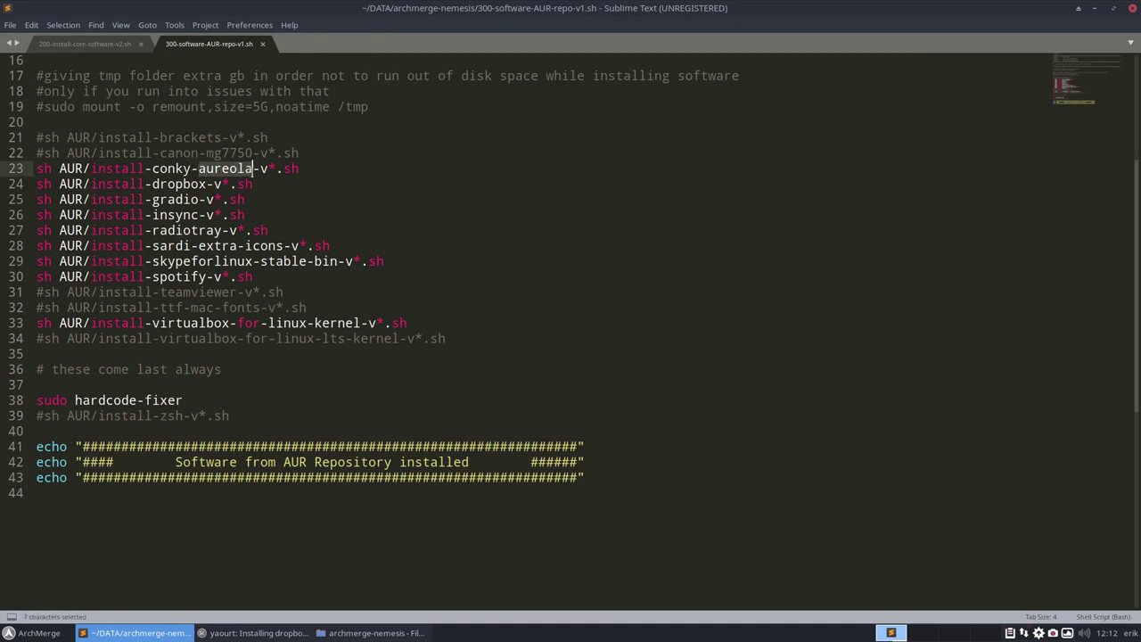
left_click(243, 168)
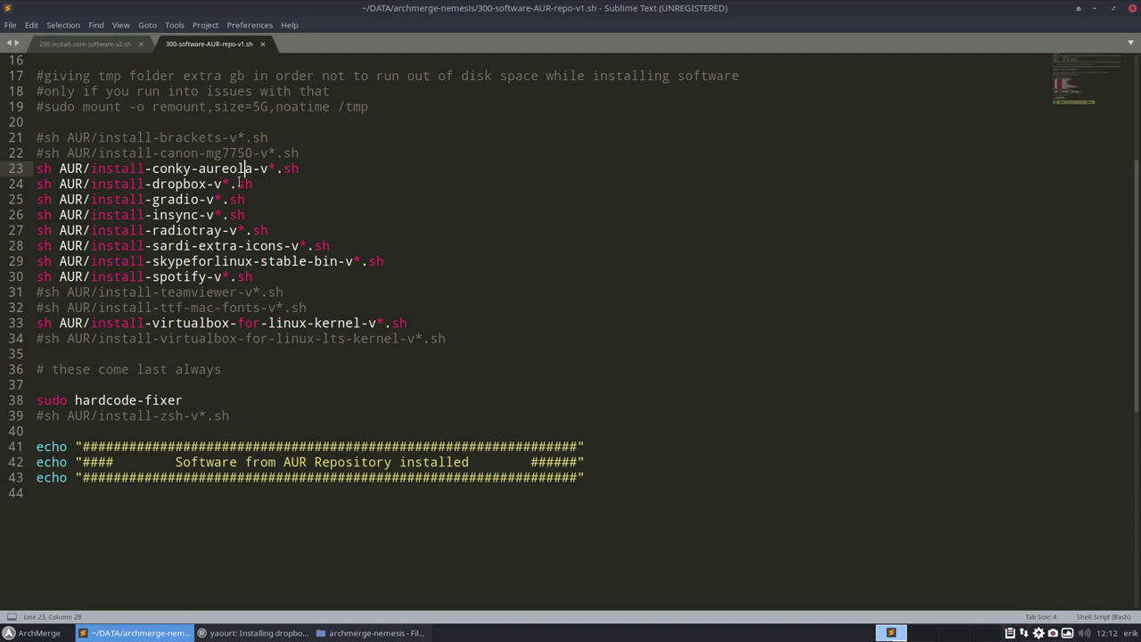
left_click(177, 184)
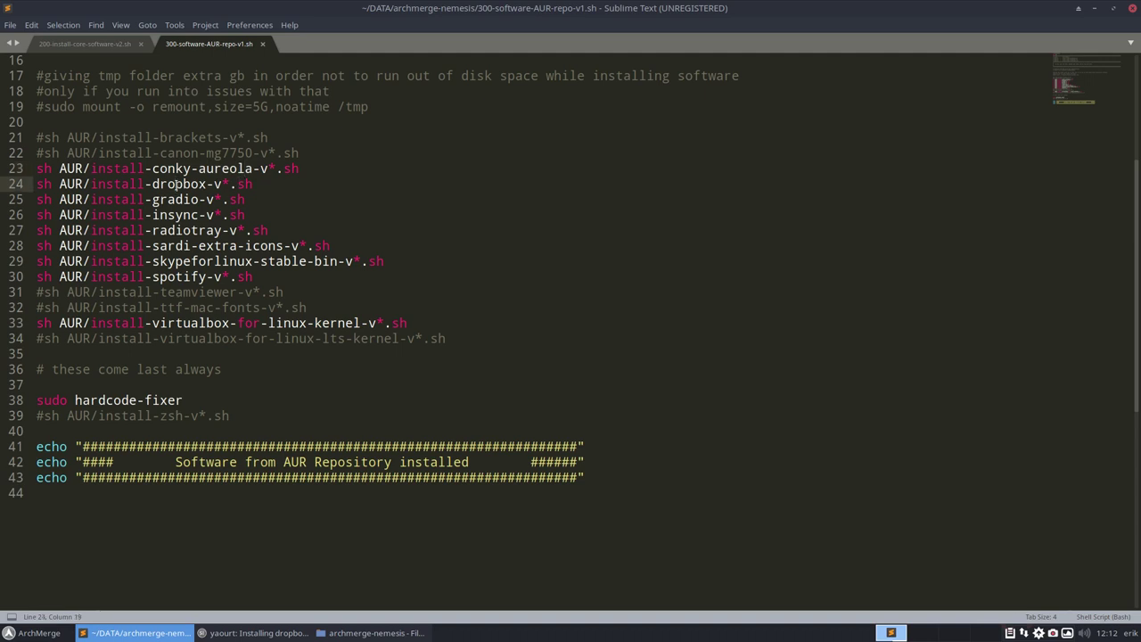
left_click(176, 199)
left_click_drag(153, 200, 198, 200)
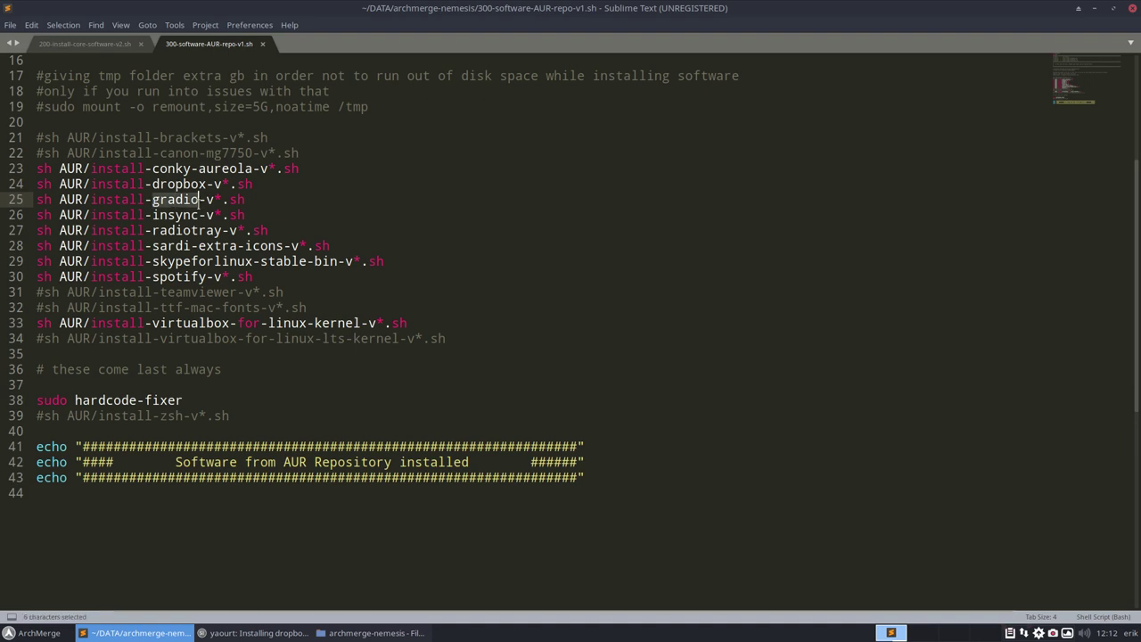
Review the insync, radiotray, sardi-extra-icons and skypeforlinux install lines
left_click(158, 215)
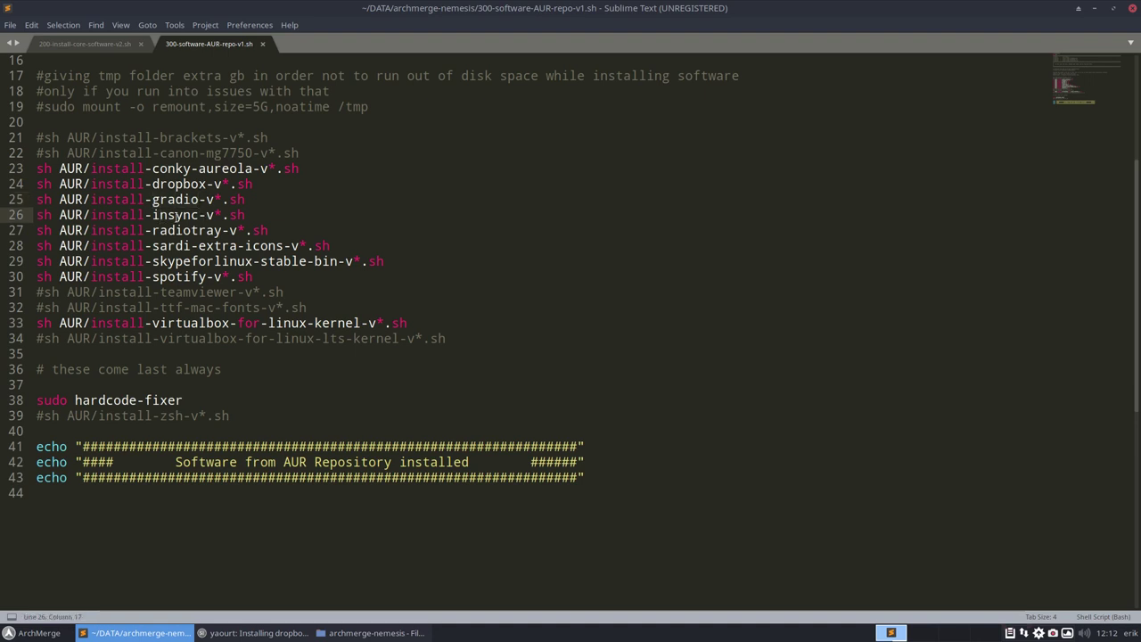
left_click(177, 230)
left_click_drag(159, 230, 217, 230)
left_click(190, 246)
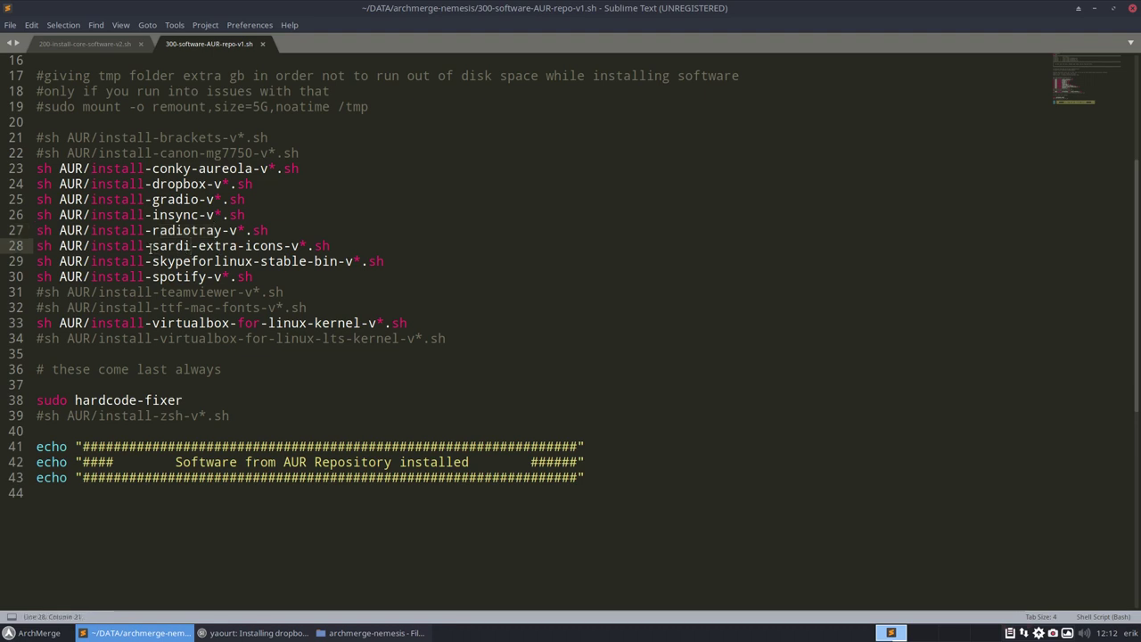
left_click_drag(150, 246, 285, 252)
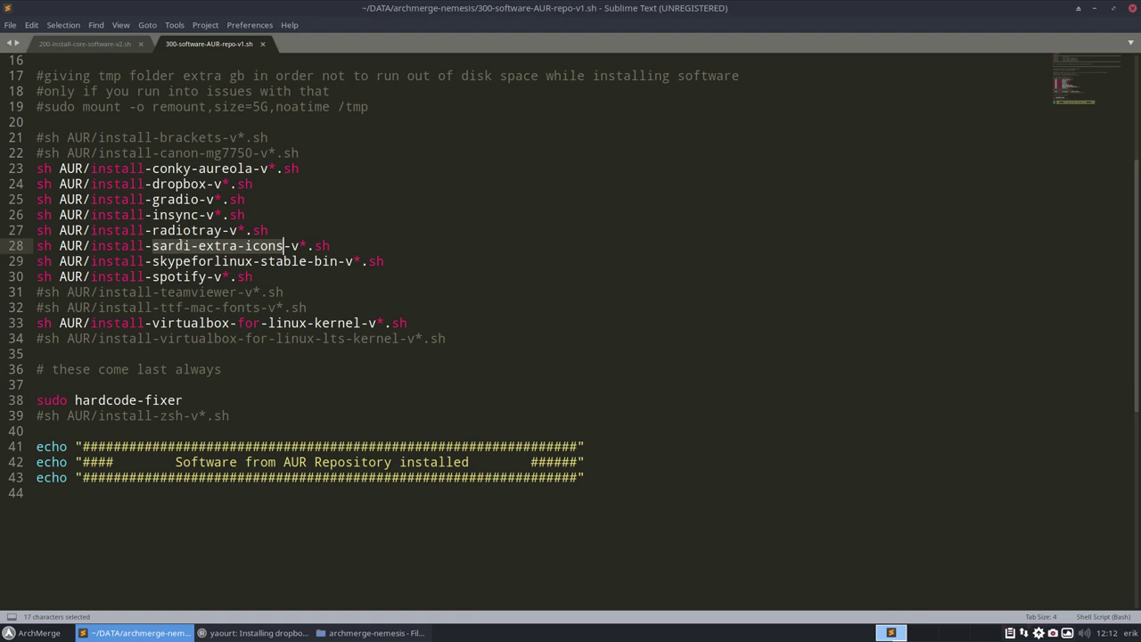
left_click(176, 246)
left_click_drag(153, 246, 278, 246)
left_click(216, 261)
left_click_drag(152, 261, 307, 261)
left_click(259, 261)
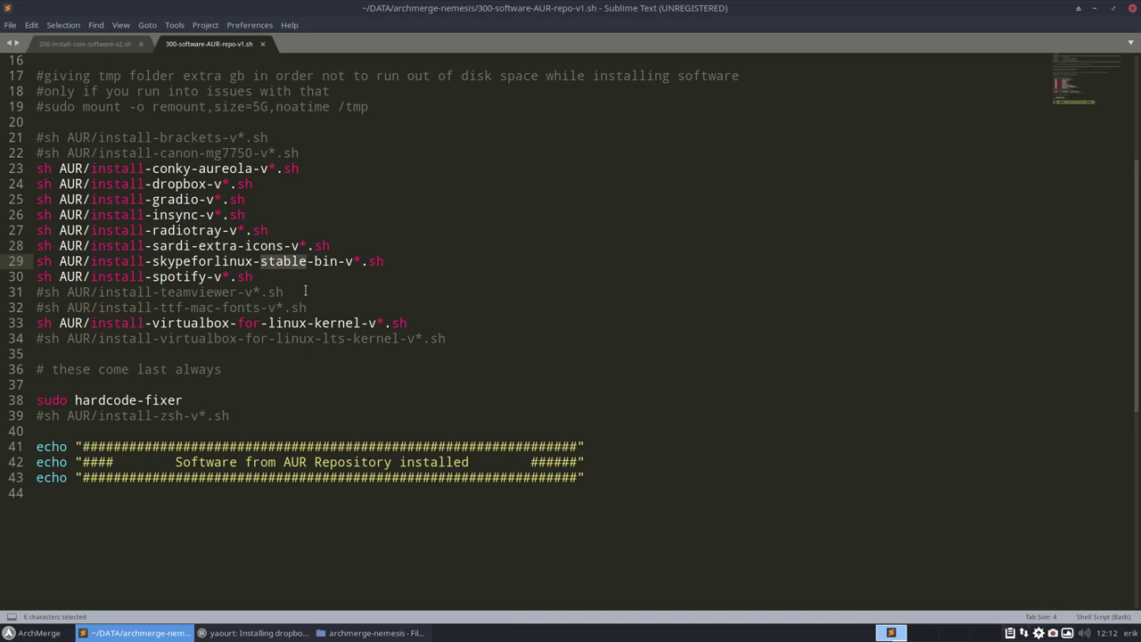
Review the spotify, teamviewer, virtualbox and hardcode-fixer lines, then close the editor
key("Down")
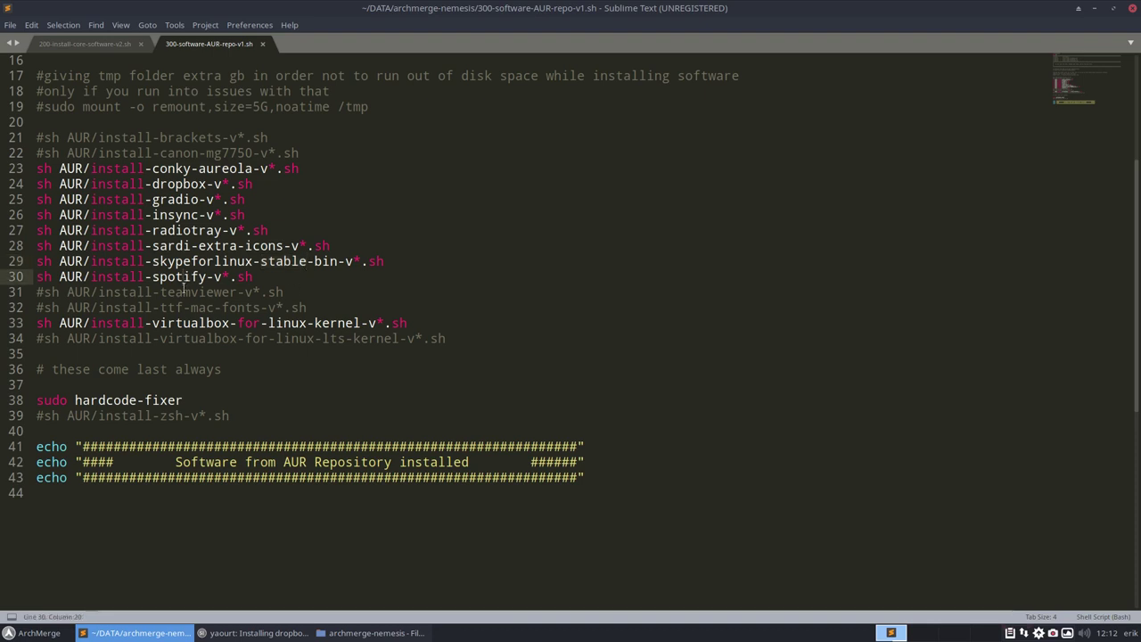
key("Down")
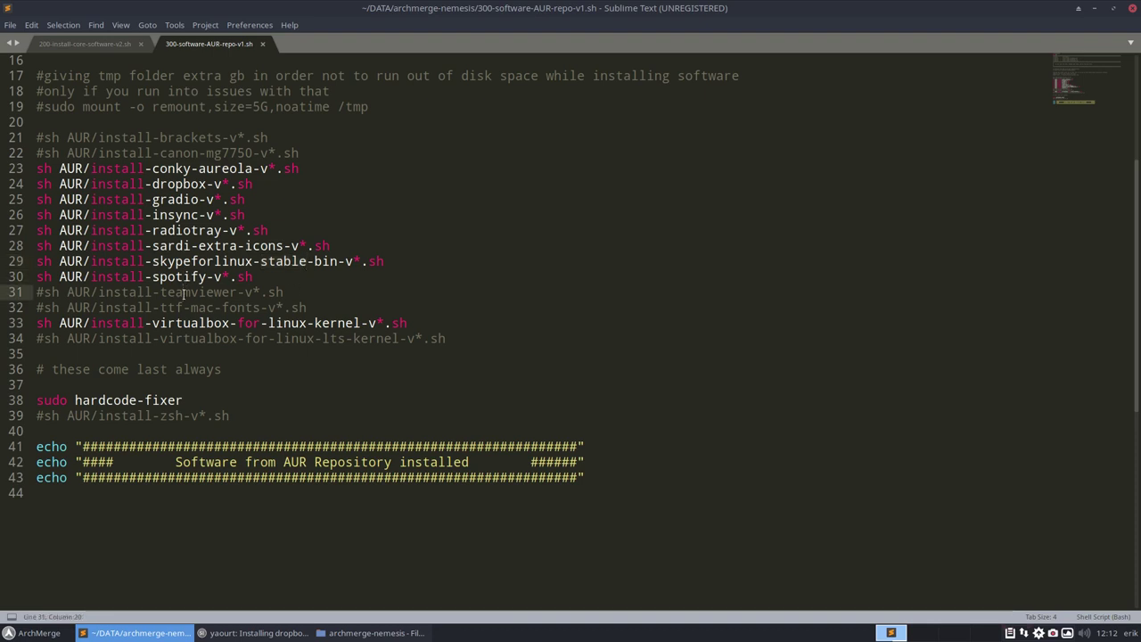
left_click(184, 293)
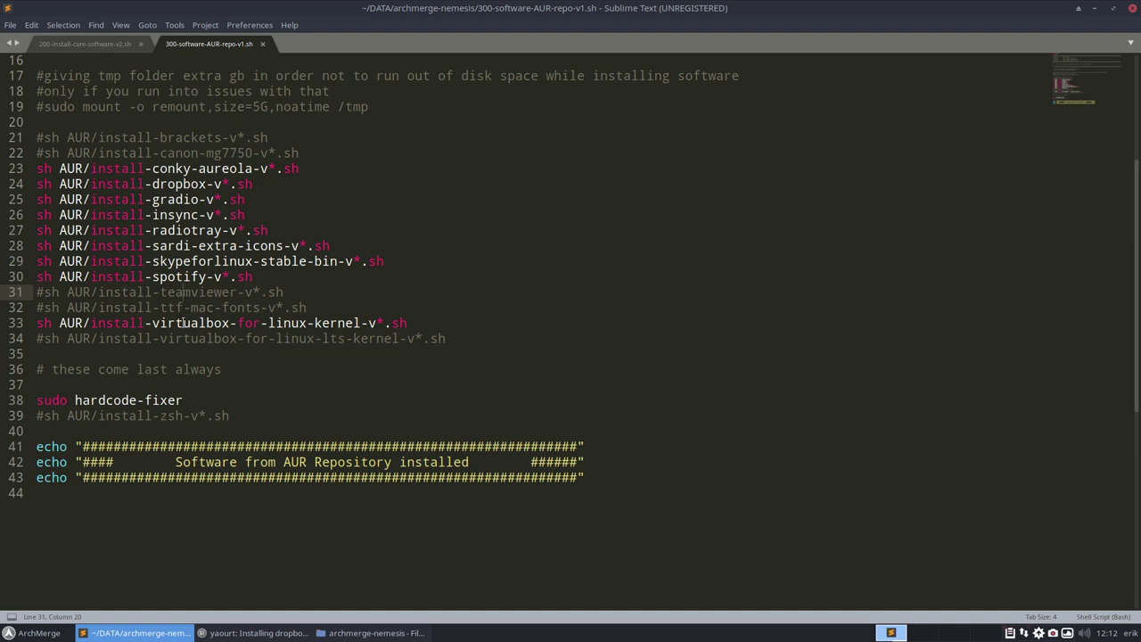
left_click(183, 323)
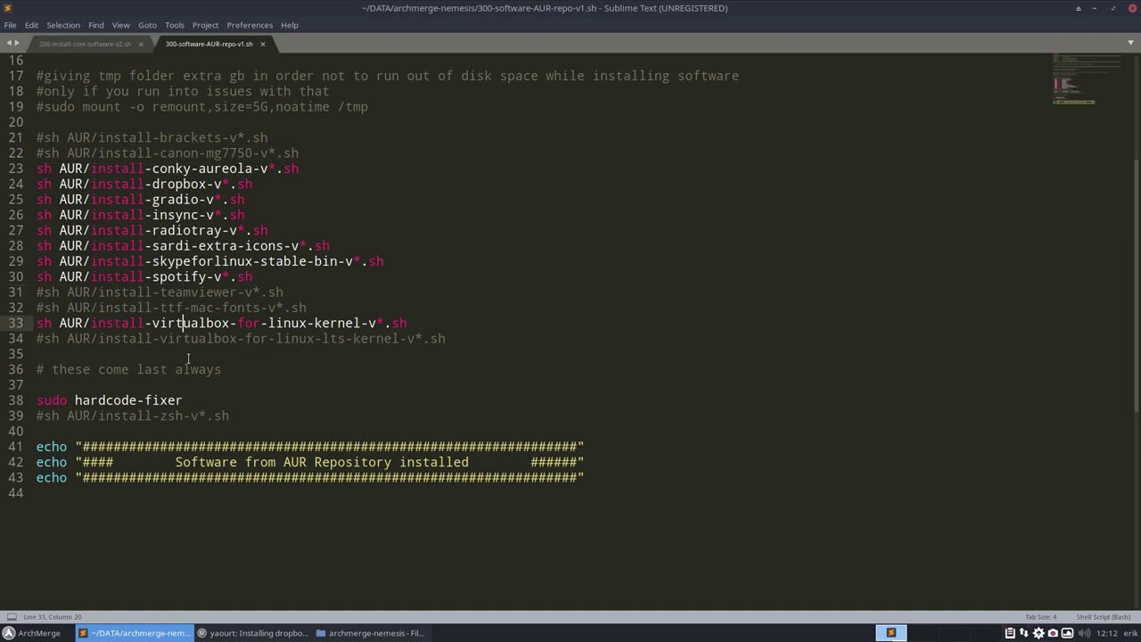
left_click(144, 403)
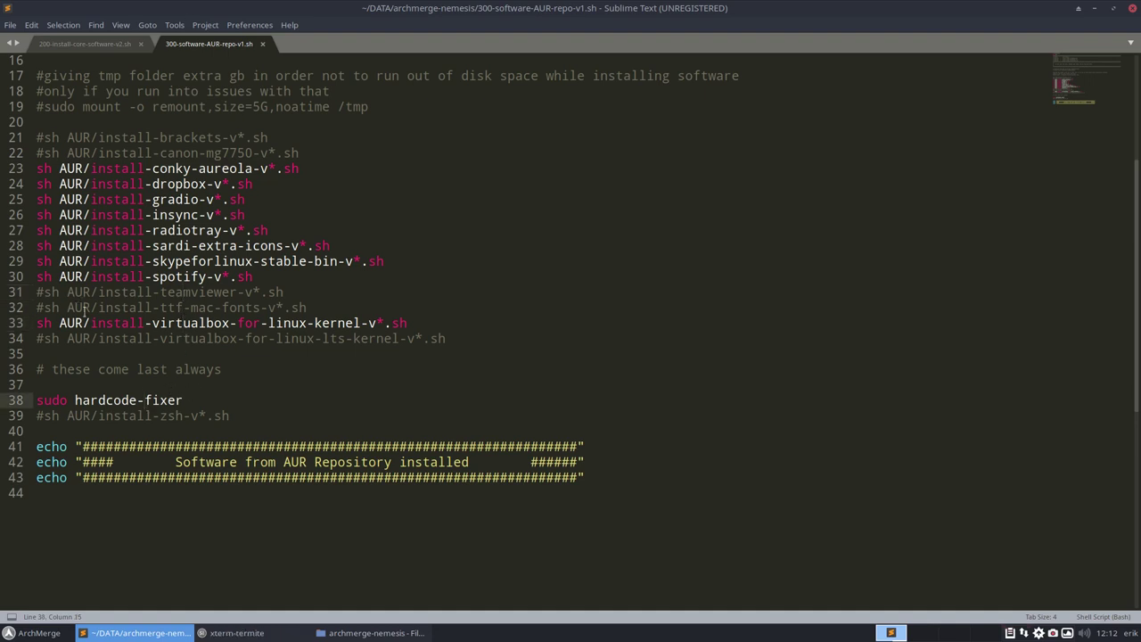
left_click_drag(75, 400, 211, 403)
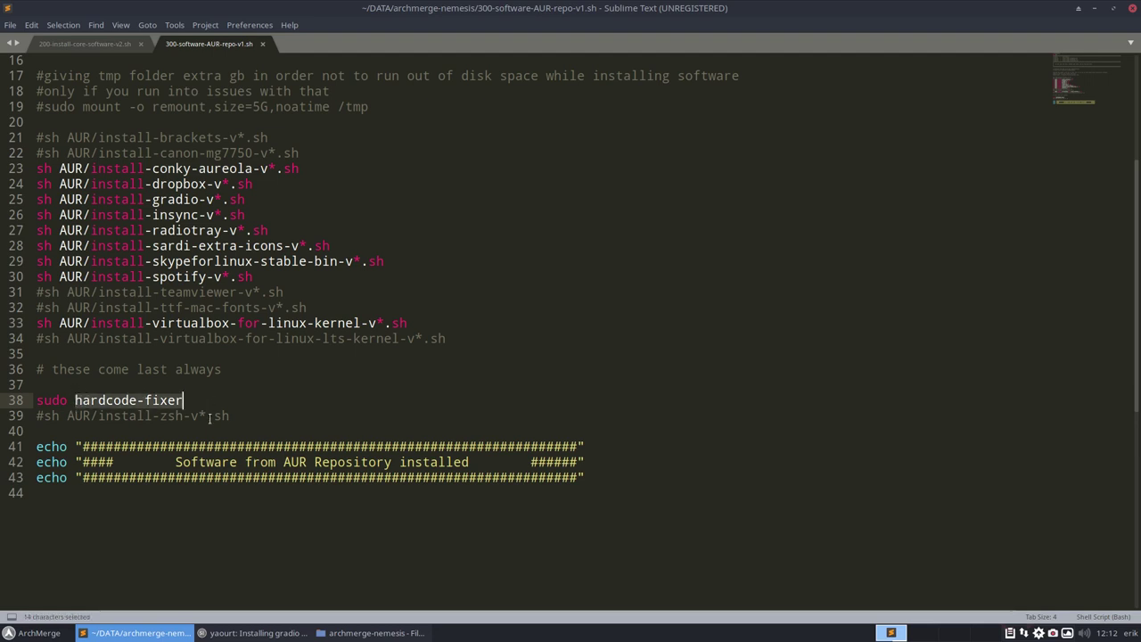
left_click(1132, 8)
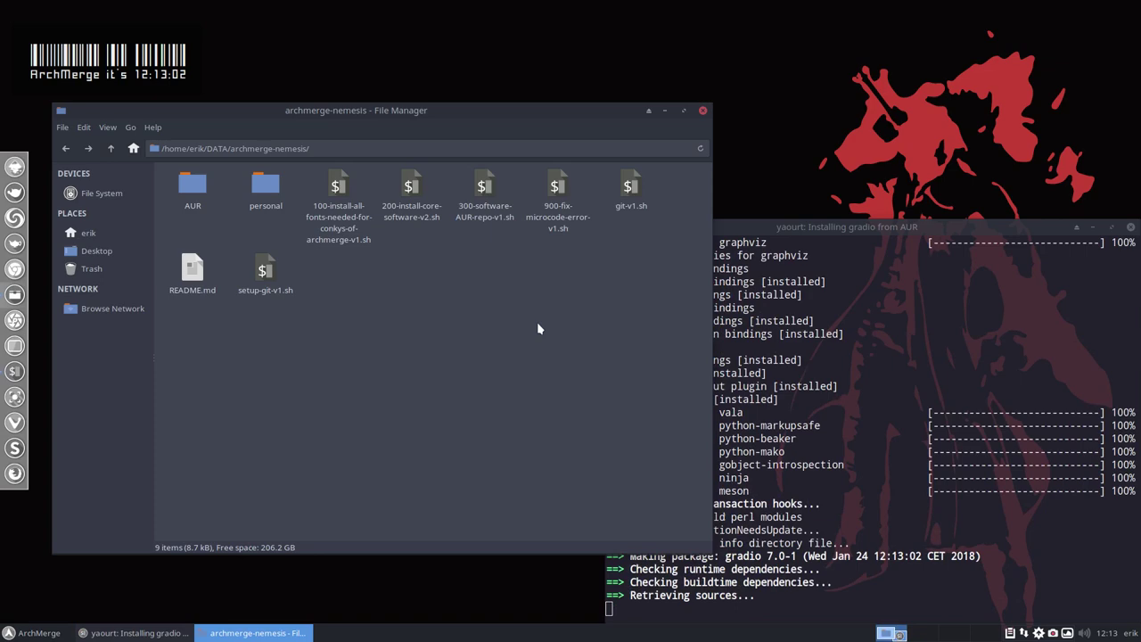
Select the 900-fix-microcode-error-v1.sh script and dismiss the folder context menu
left_click(556, 187)
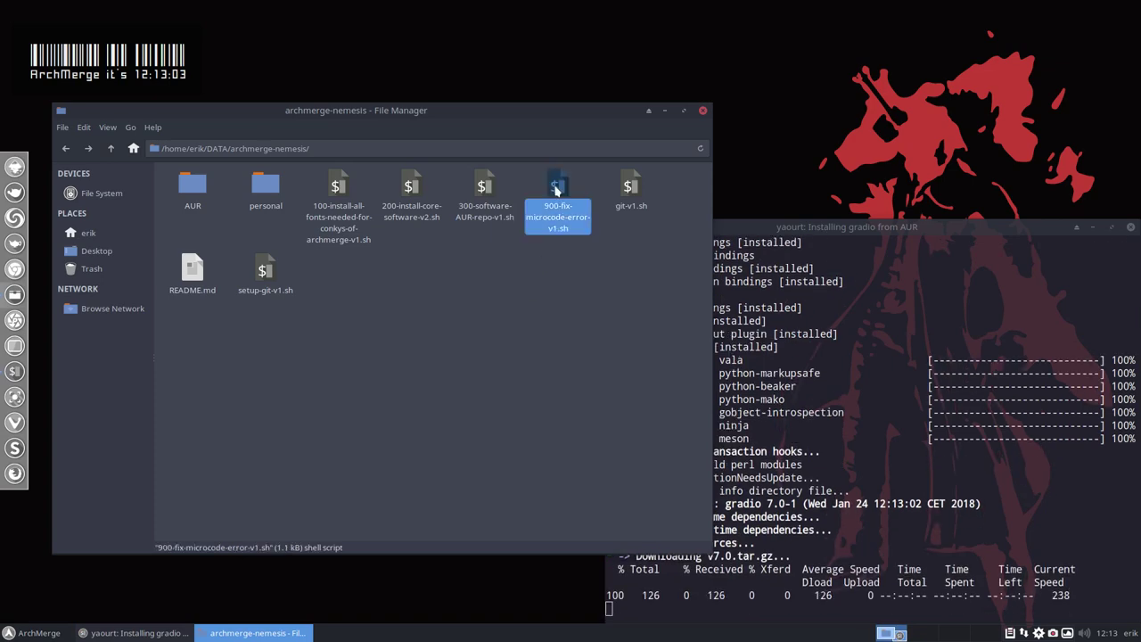
right_click(540, 275)
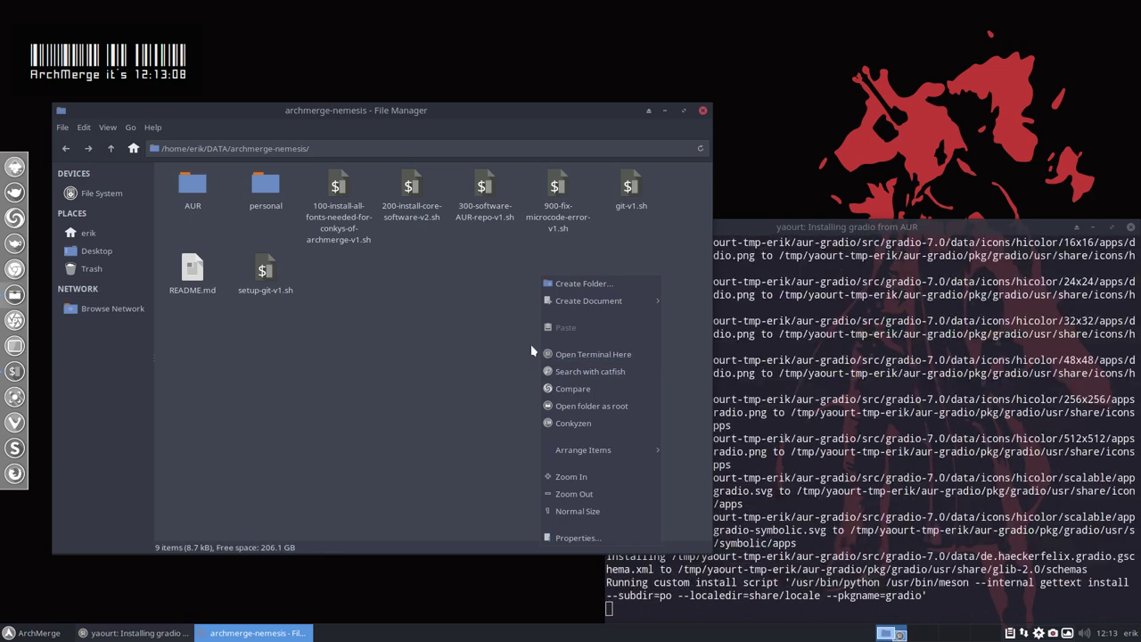
left_click(266, 342)
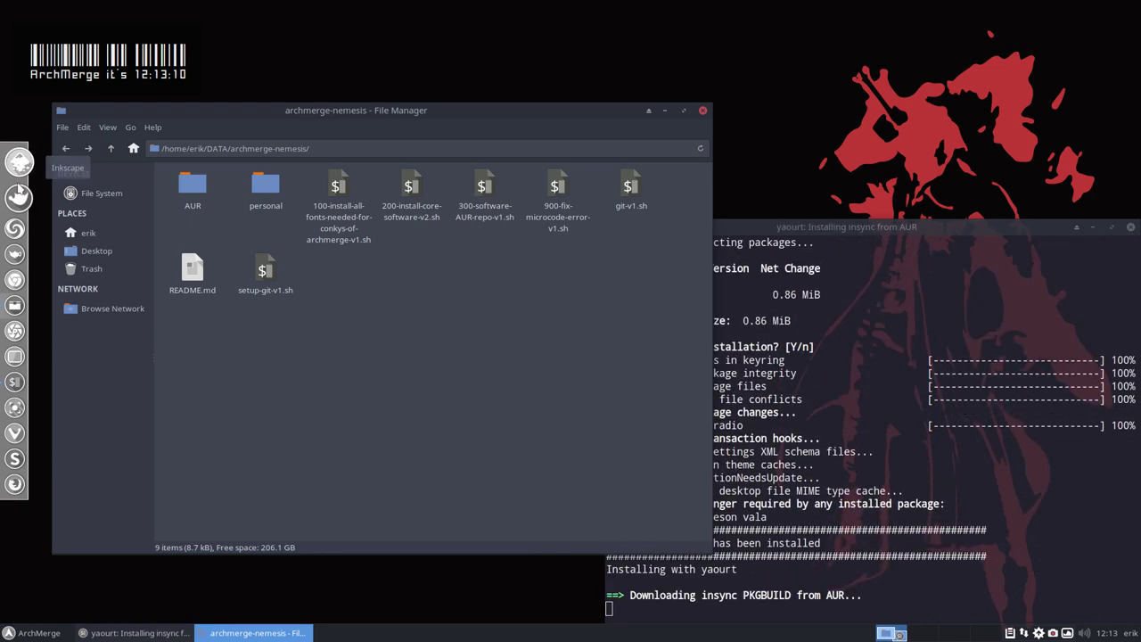
Launch Chromium, dismiss the keyring password prompts, and maximize the window
left_click(26, 270)
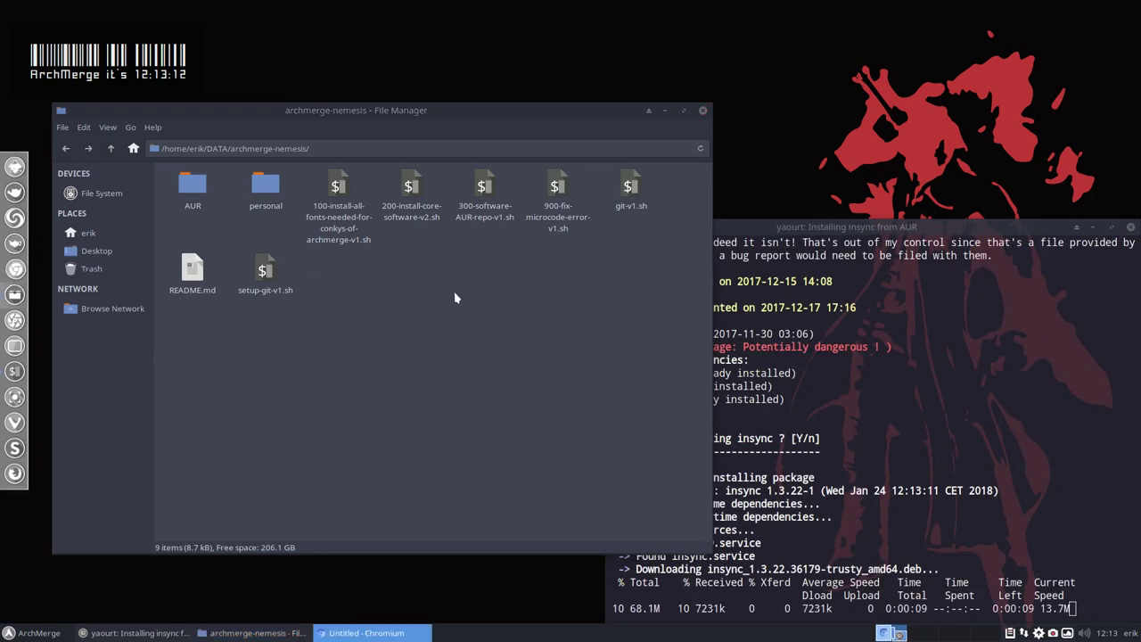
left_click(772, 365)
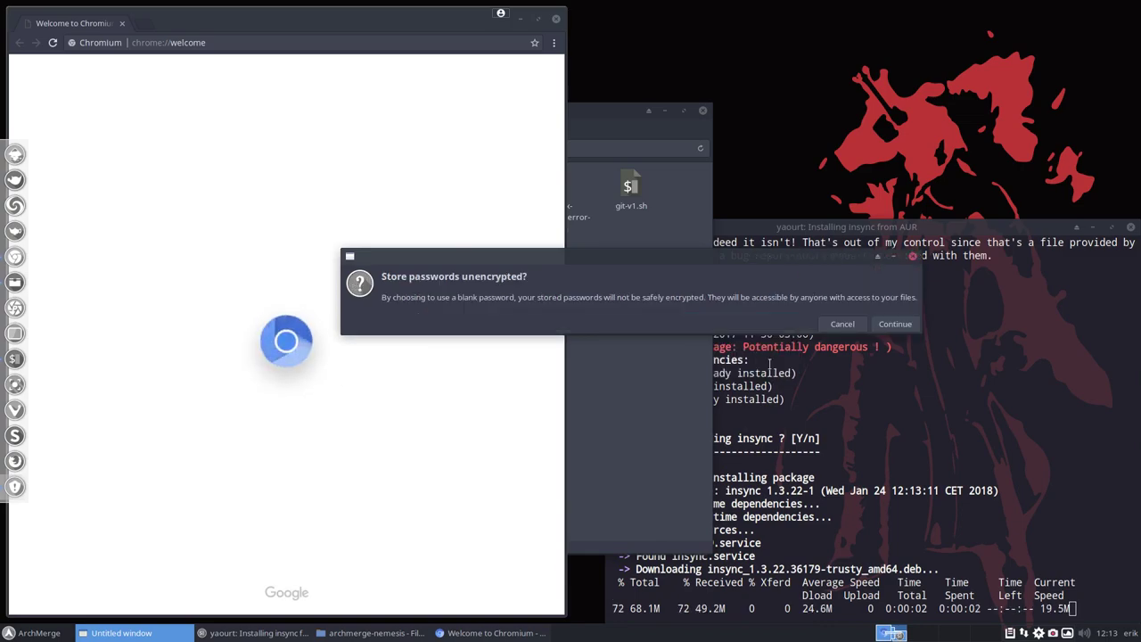
left_click(891, 325)
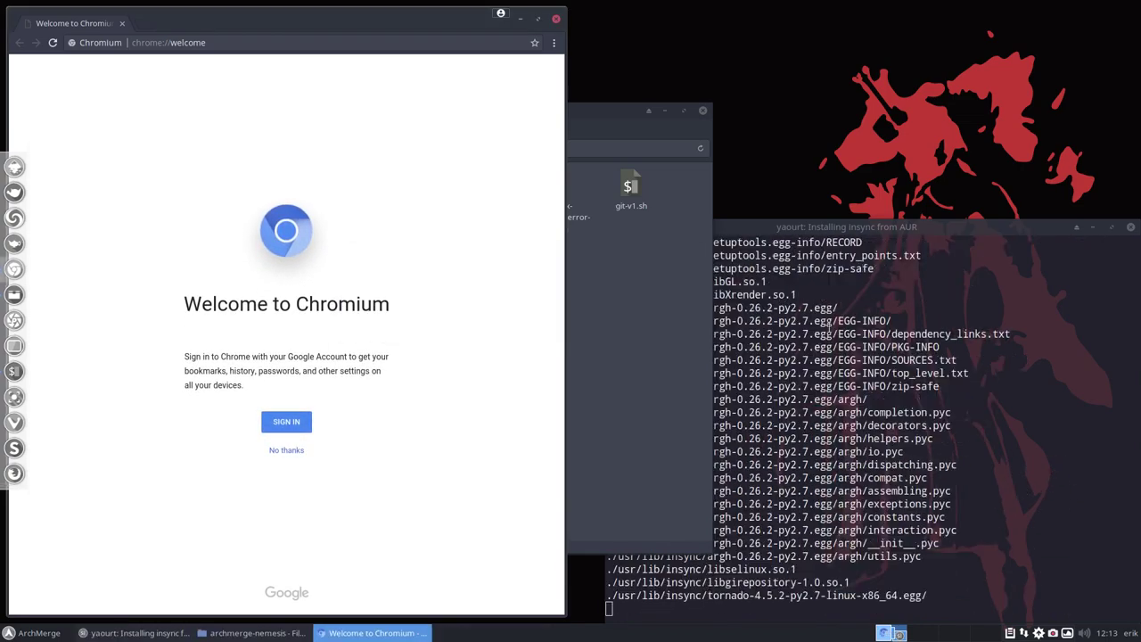
left_click(538, 19)
On the ArchMerge Editions page, expand the TSC_DEADLINE FAQ and highlight the intel-ucode command
left_click(44, 633)
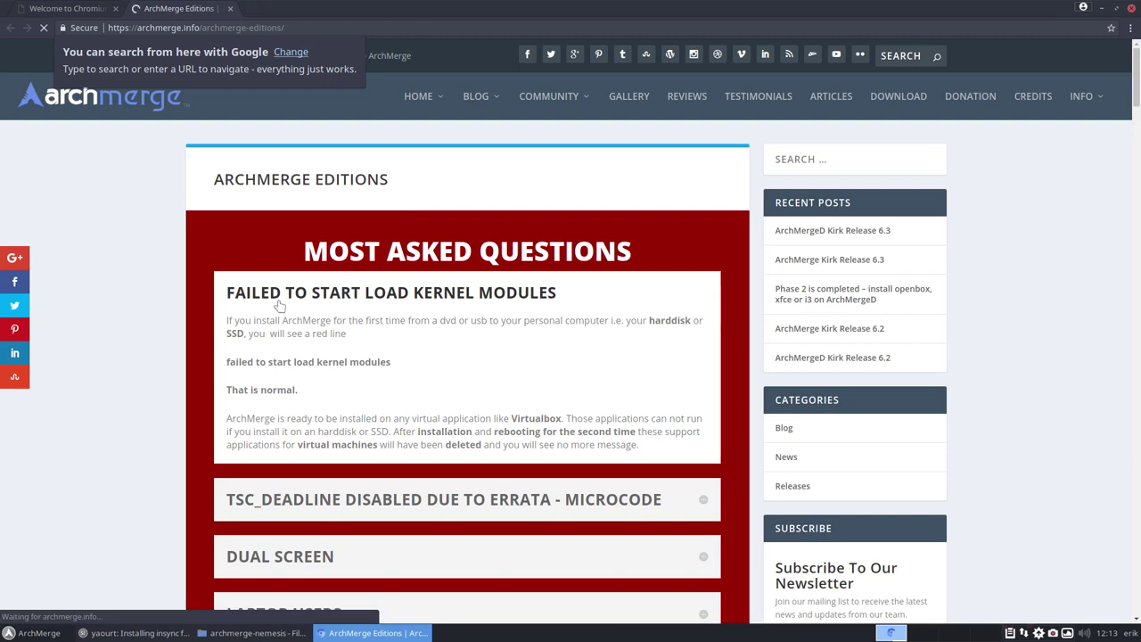
scroll(322, 347, "down", 1)
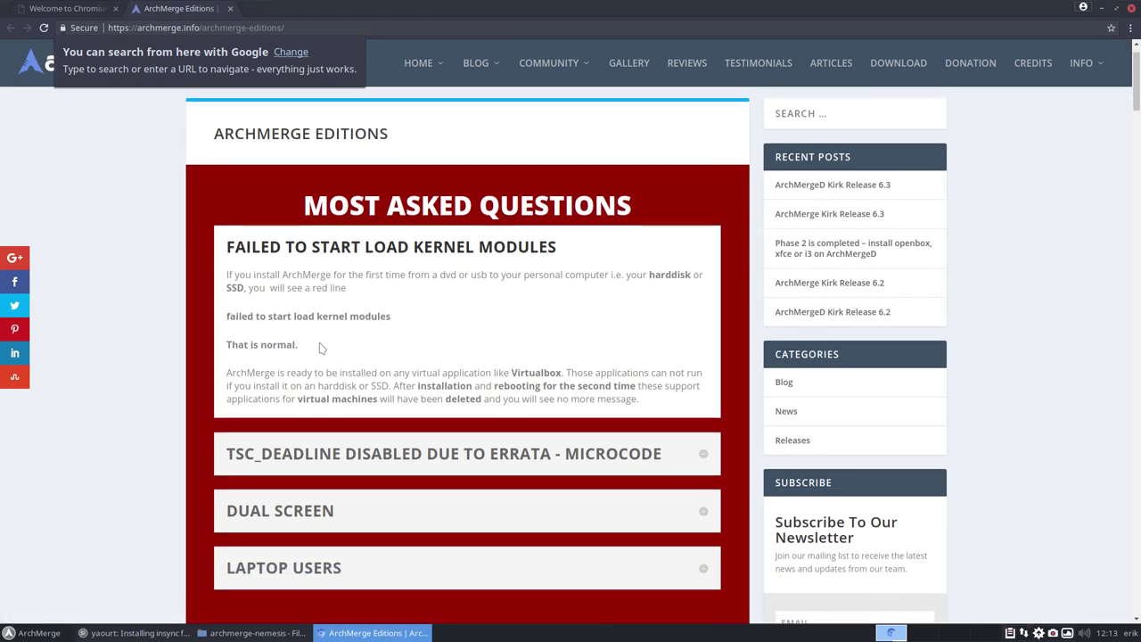
scroll(370, 383, "down", 4)
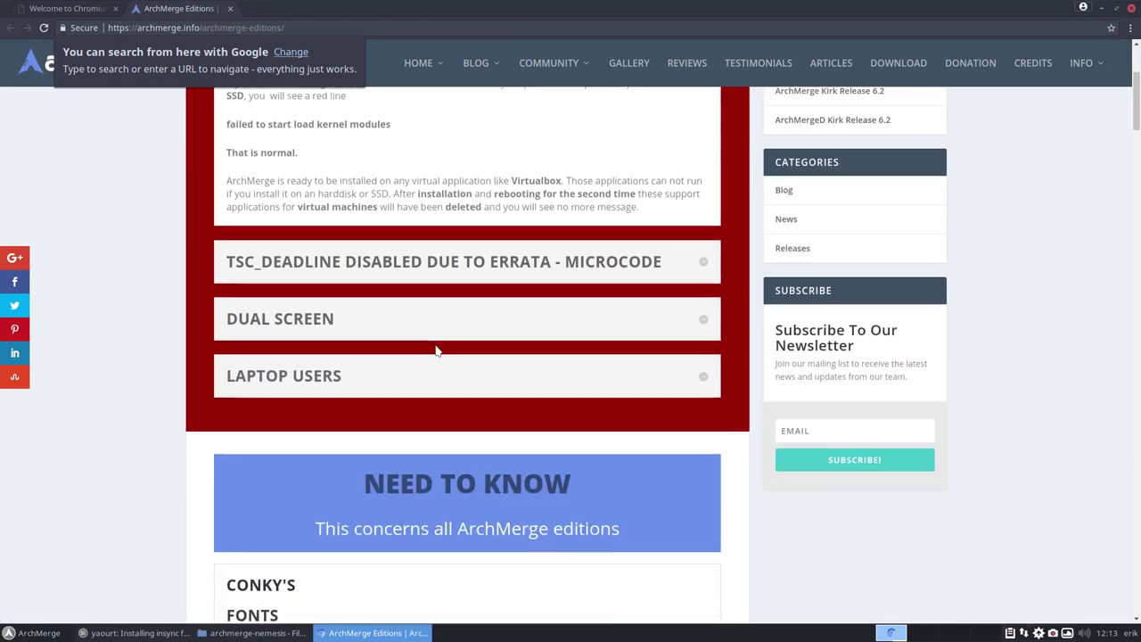
left_click(702, 265)
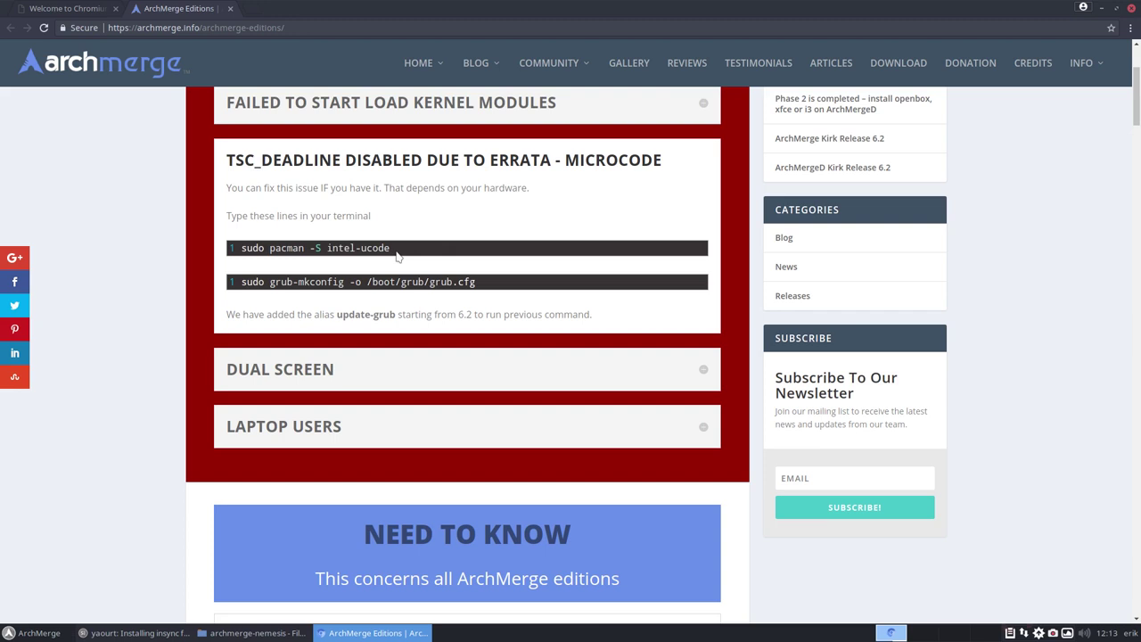
left_click_drag(397, 254, 239, 255)
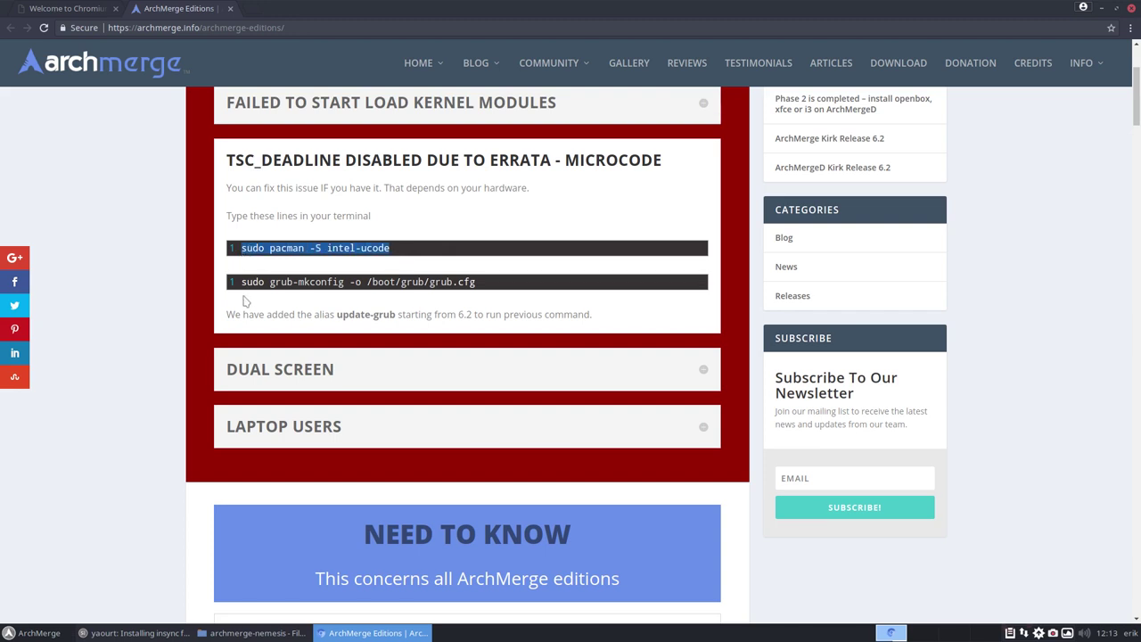
left_click(433, 262)
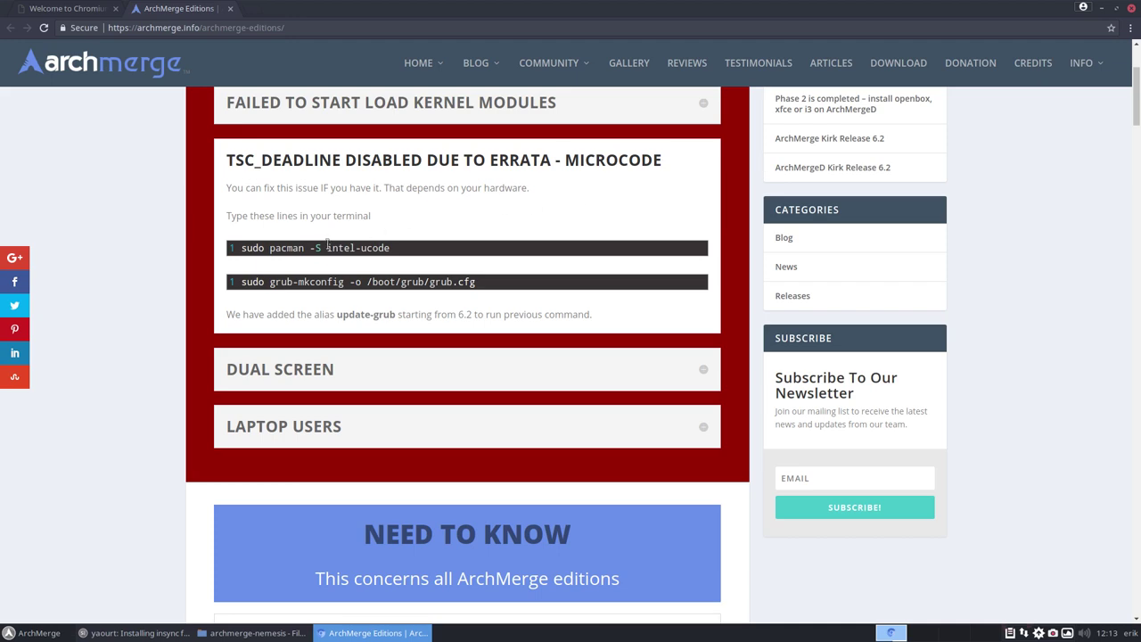
left_click_drag(327, 247, 389, 245)
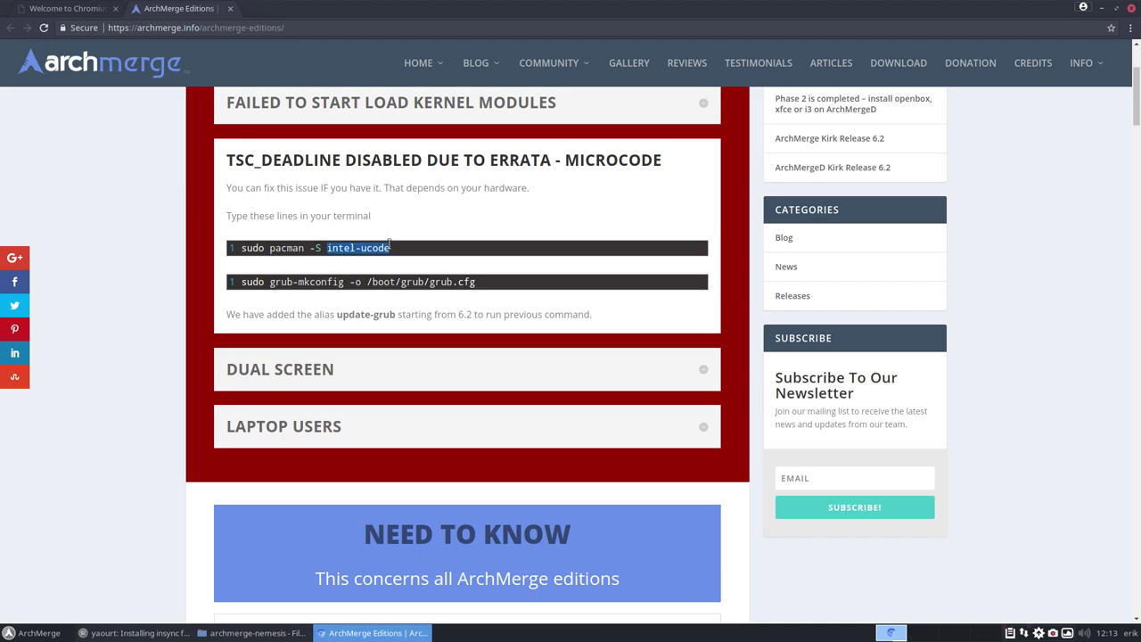
left_click(1101, 9)
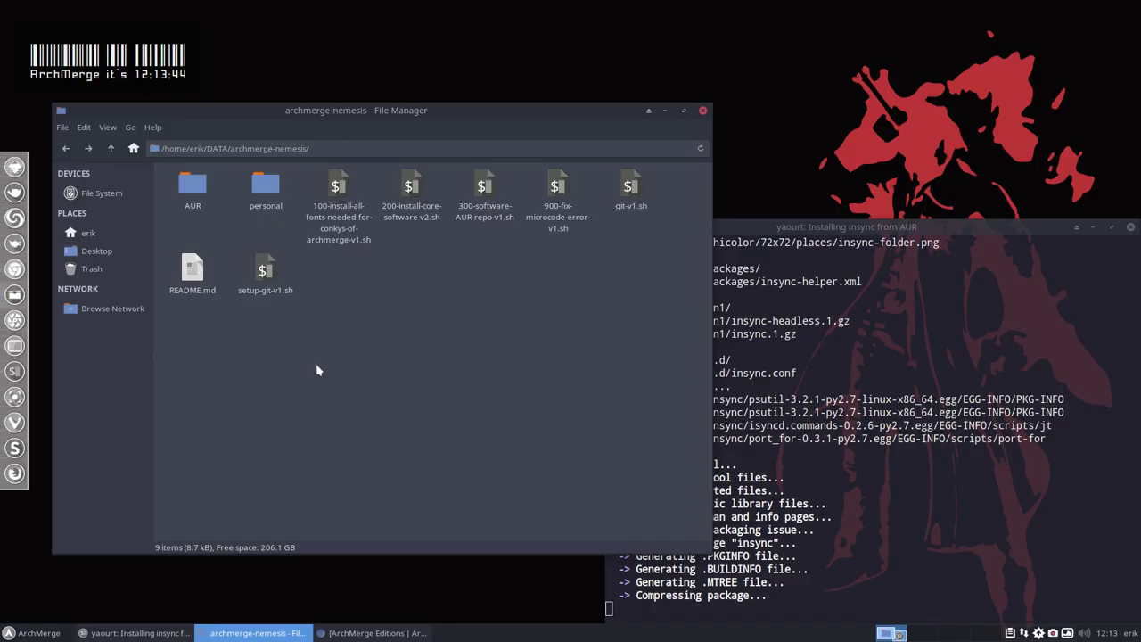
In a new terminal, install intel-ucode with sudo pacman -S intel-ucode, confirming with y
key("super+Return")
type("sudo pacman ")
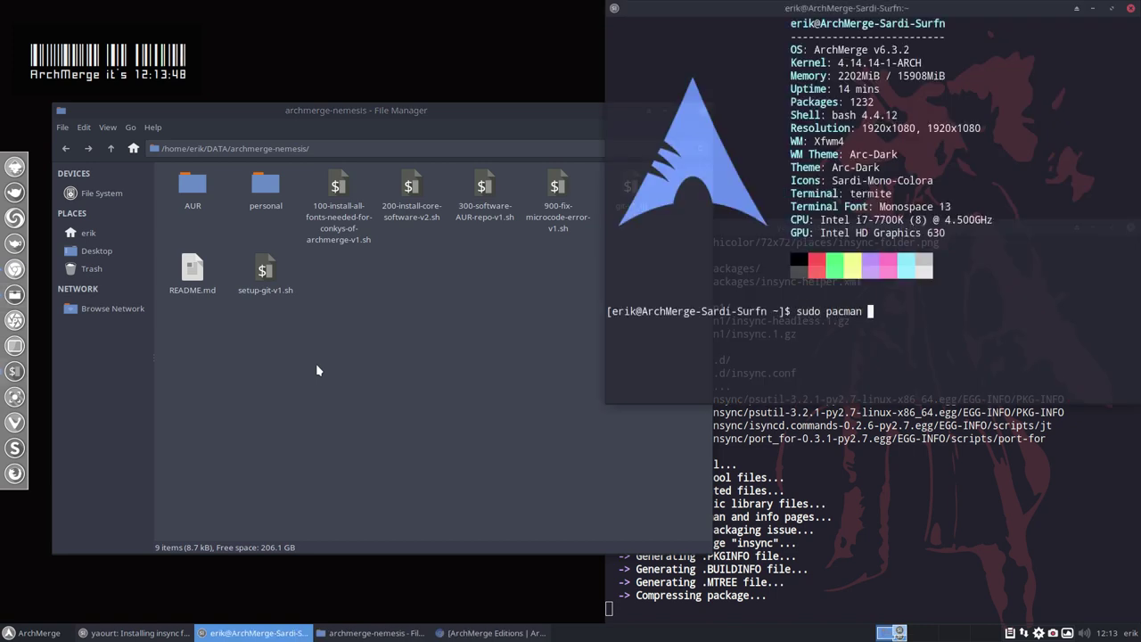
type("-S intel")
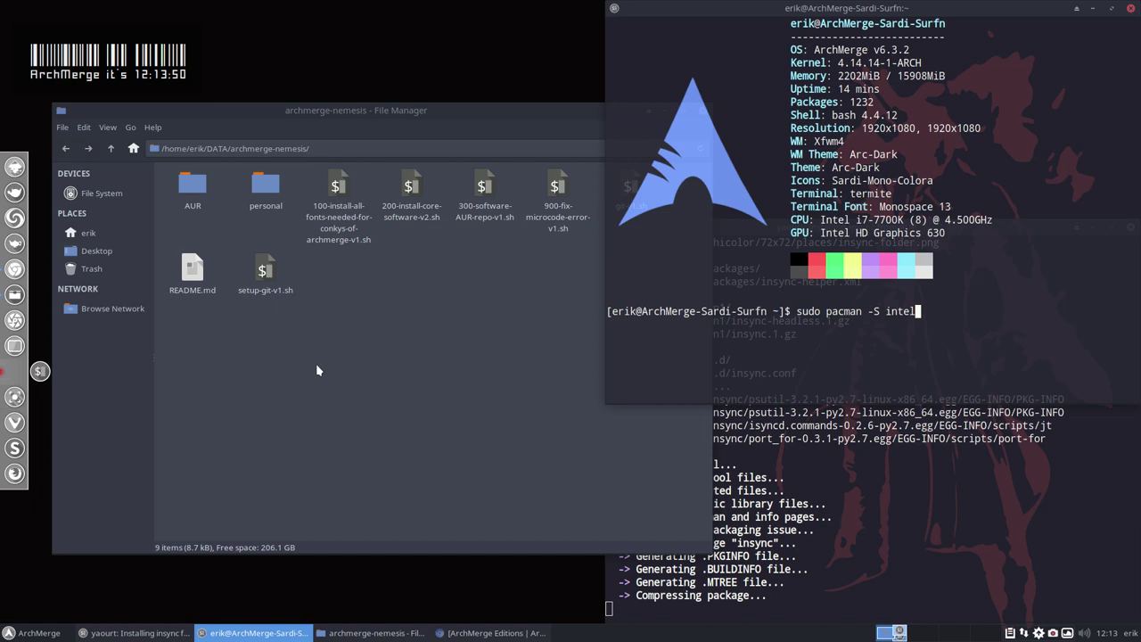
key("Tab")
key("Tab")
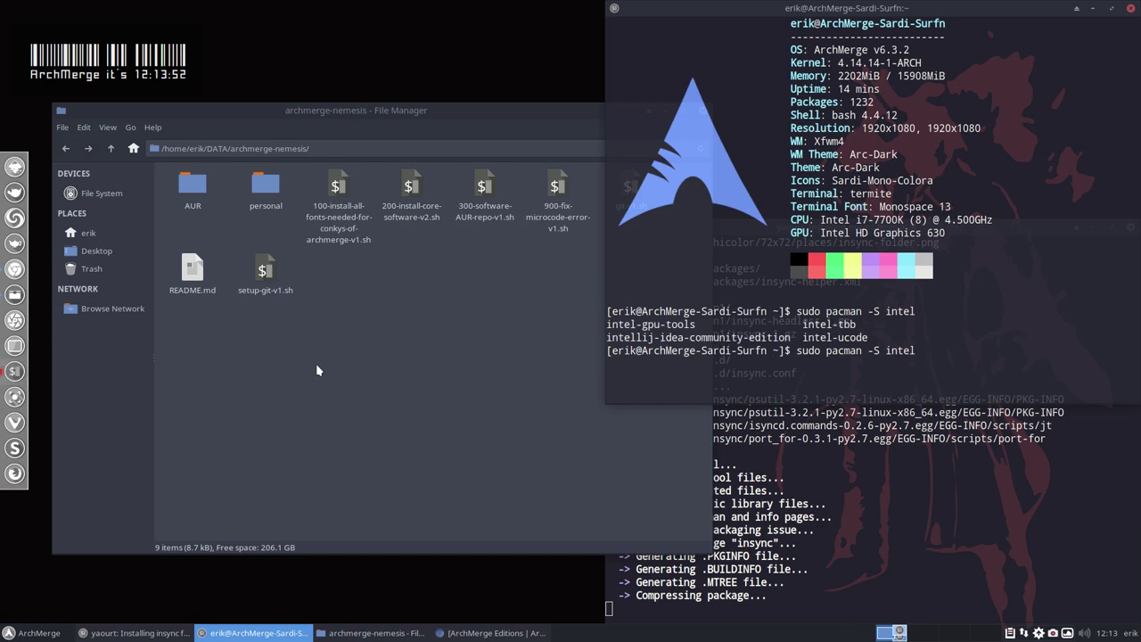
type("-ucode")
key("Return")
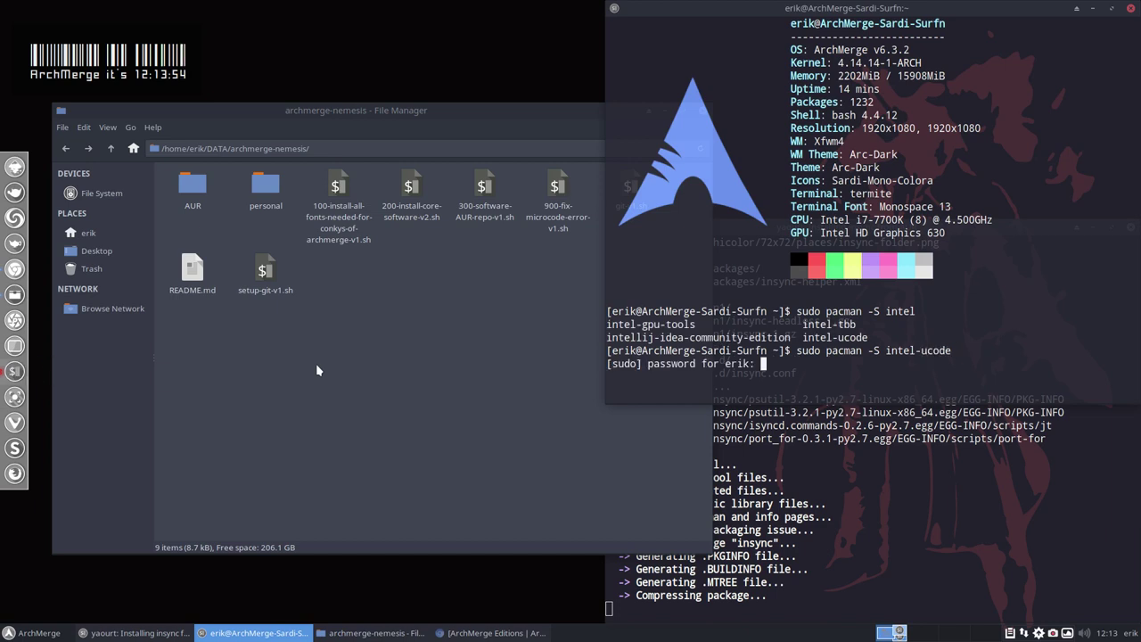
key("Return")
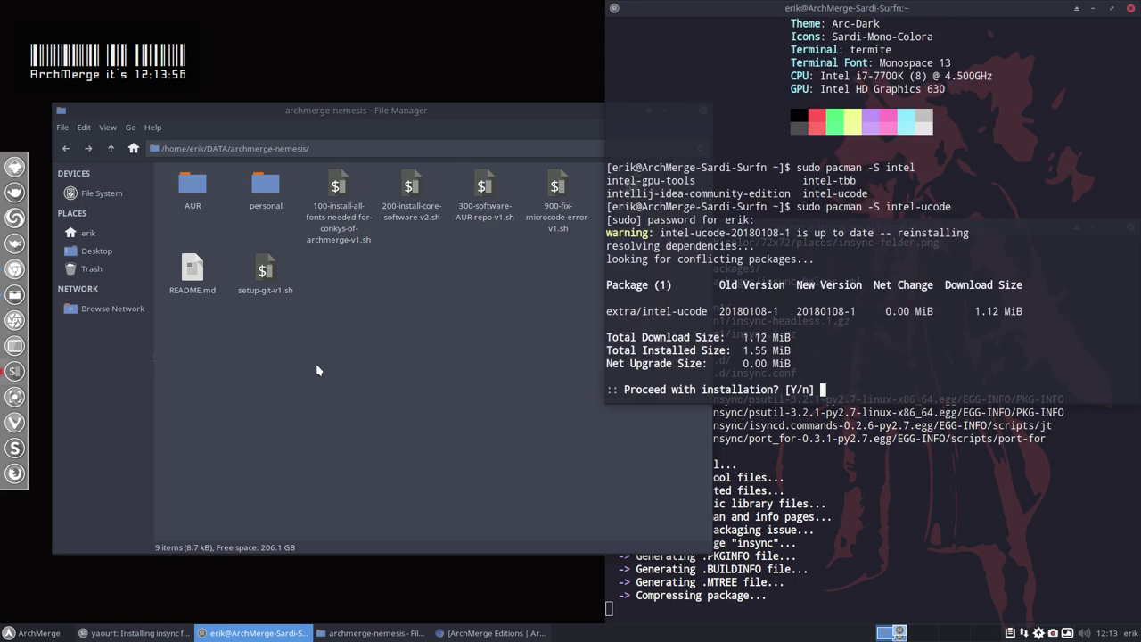
type("y")
key("Return")
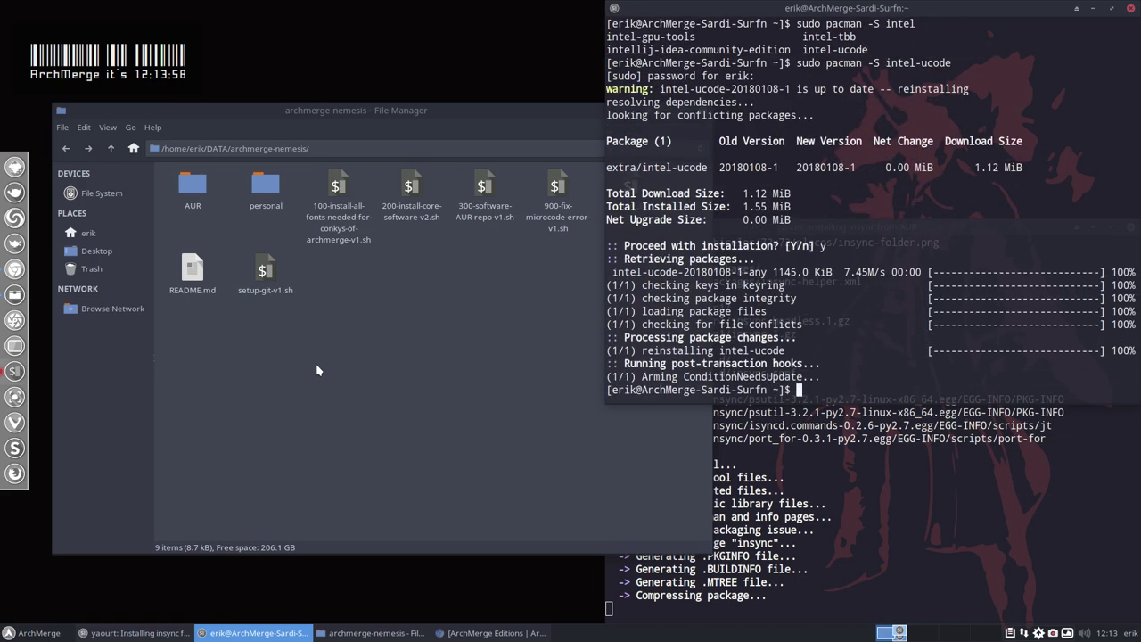
List the shell aliases, check the update-grub alias, and run update-grub
type("alias")
key("Return")
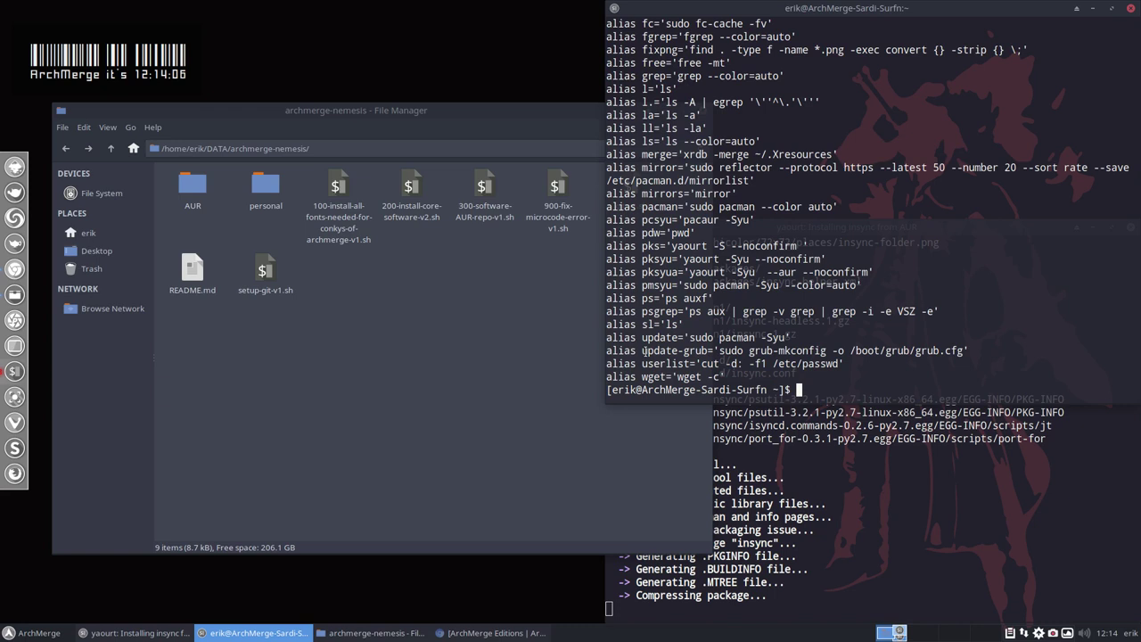
left_click_drag(644, 350, 968, 350)
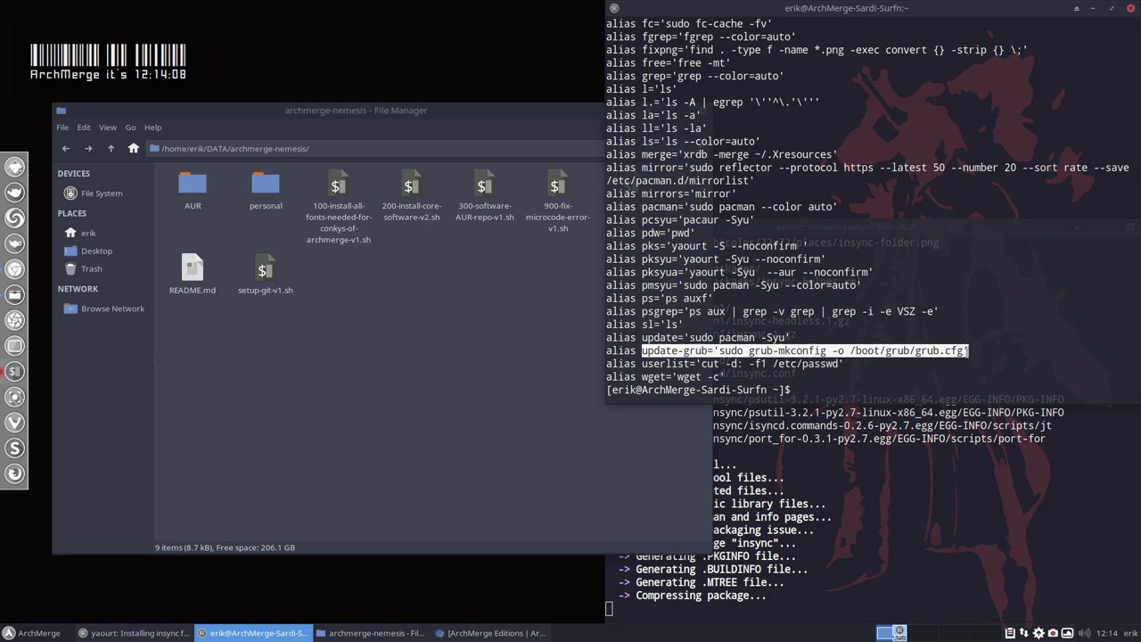
left_click(822, 389)
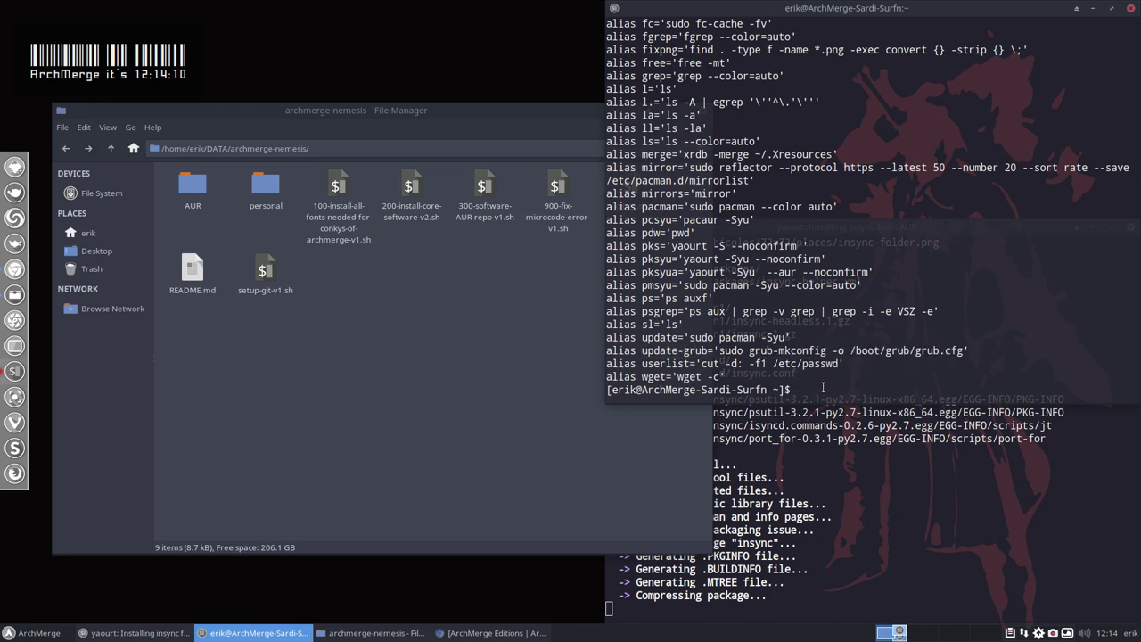
type("update-grub")
key("Return")
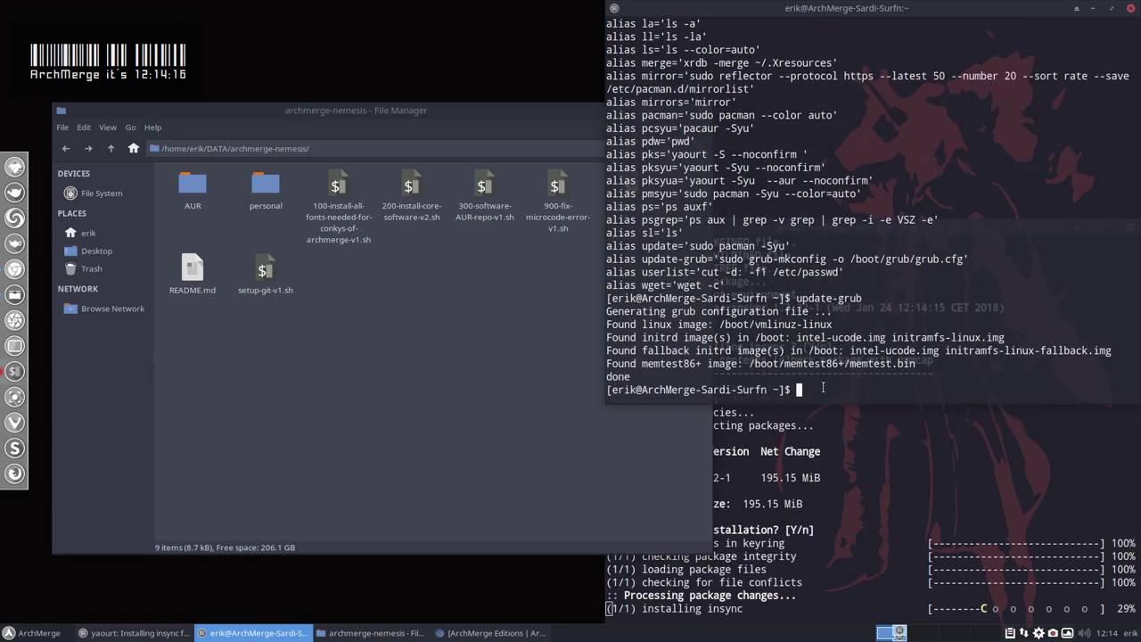
left_click(1113, 9)
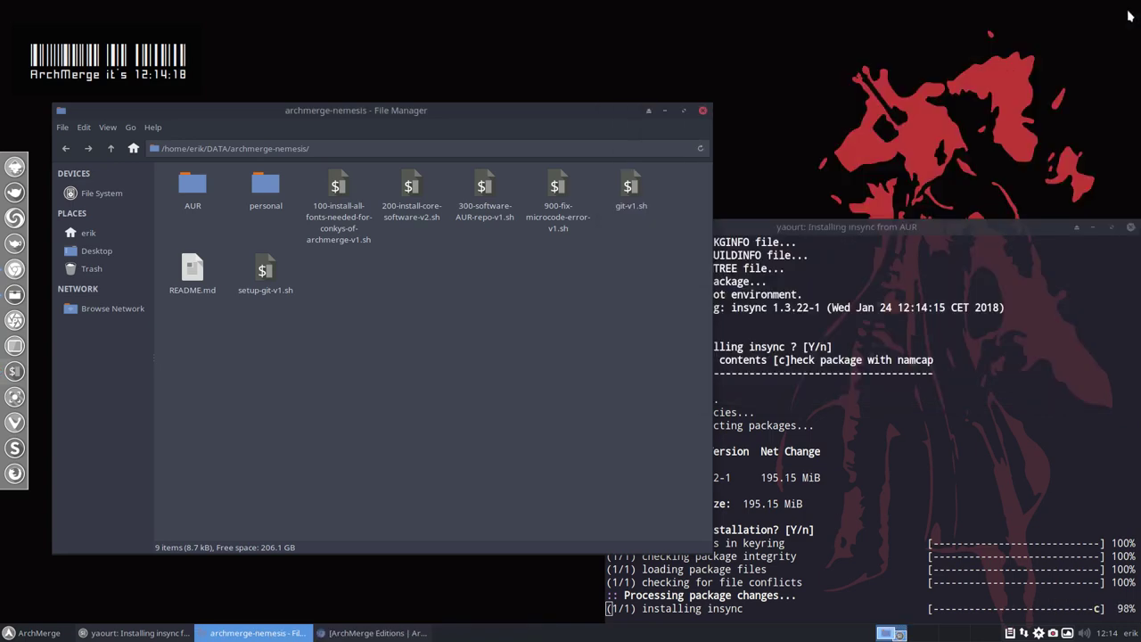
double_click(555, 185)
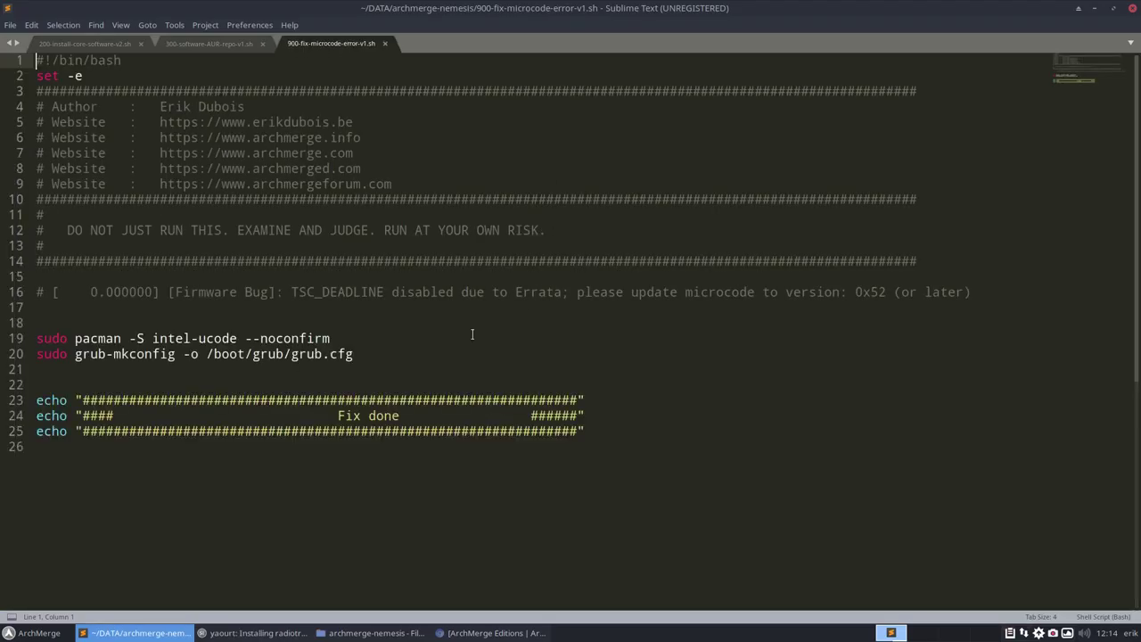
left_click(152, 336)
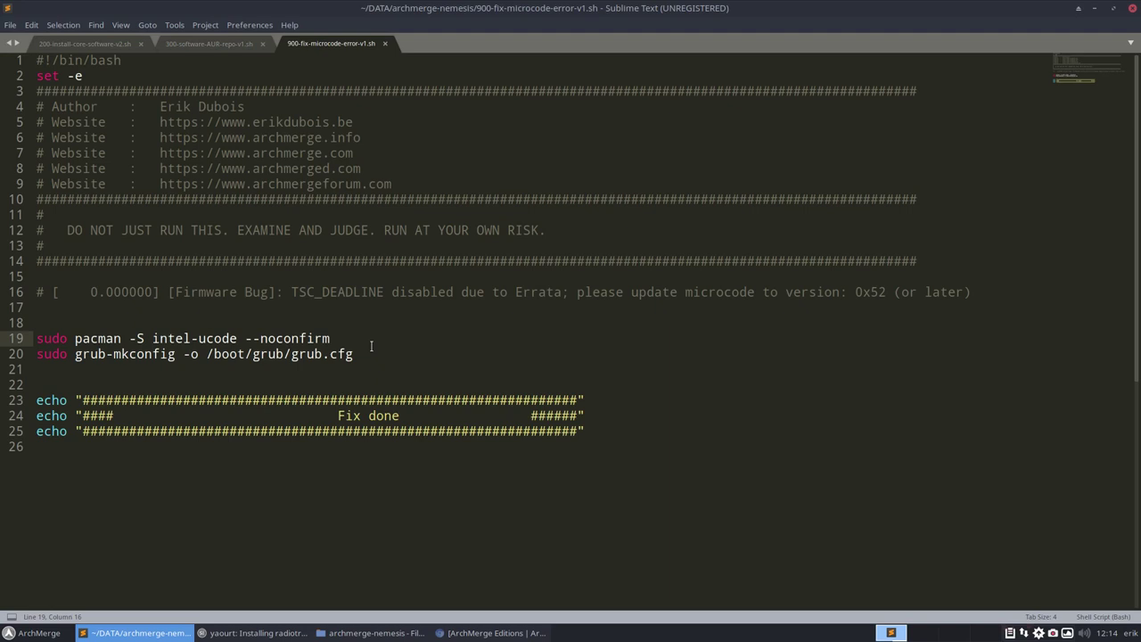
left_click_drag(371, 344, 35, 340)
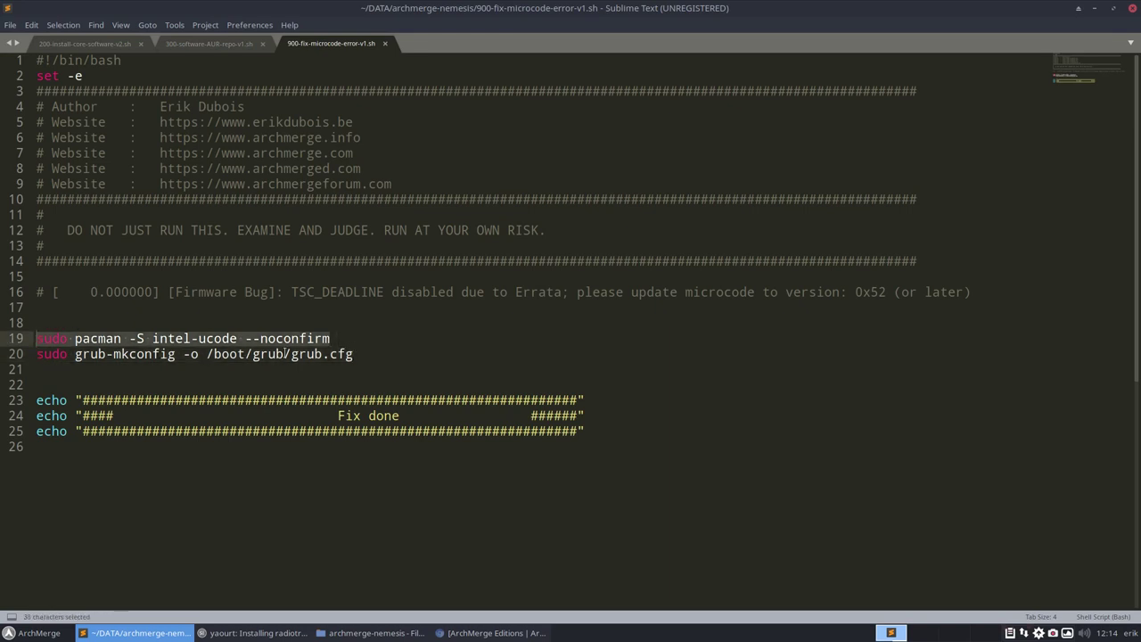
left_click_drag(374, 354, 45, 350)
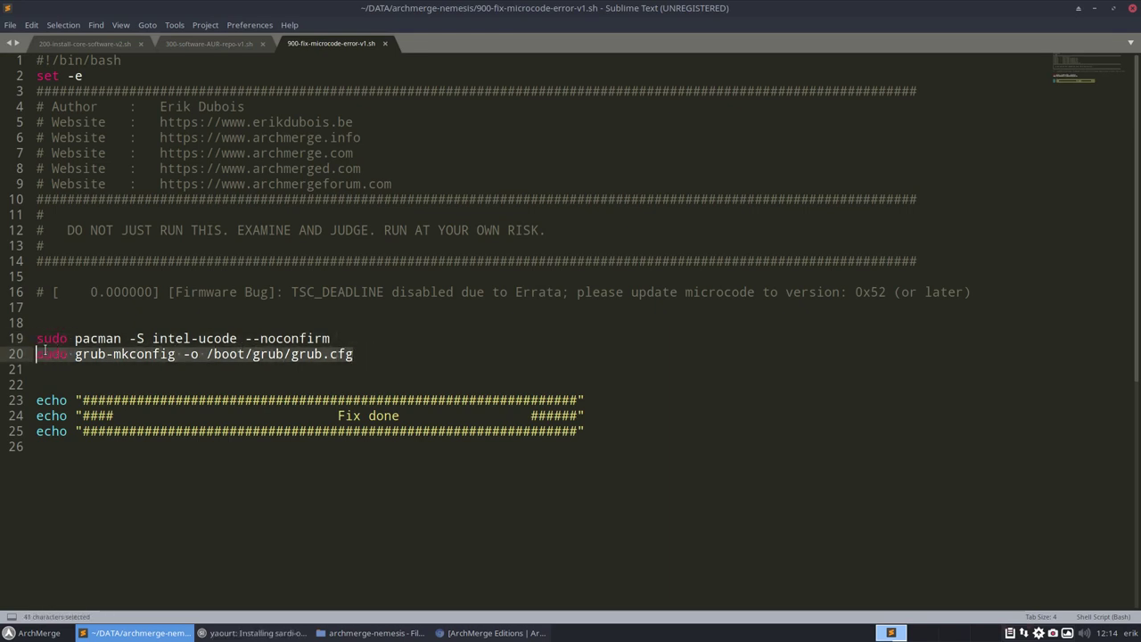
left_click(192, 341)
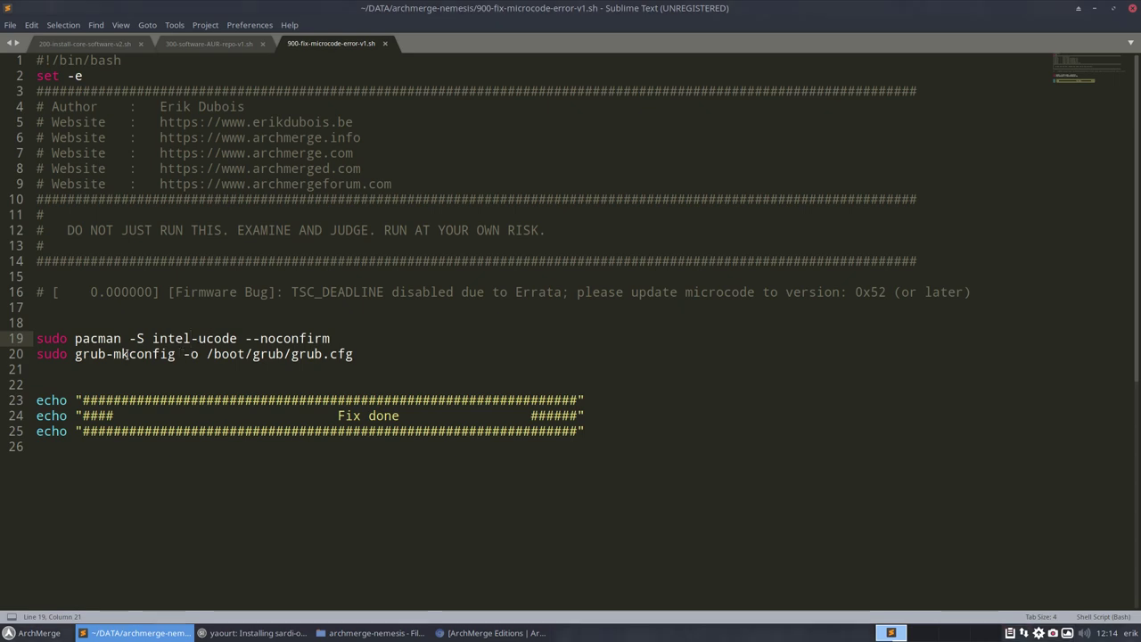
left_click_drag(75, 354, 356, 355)
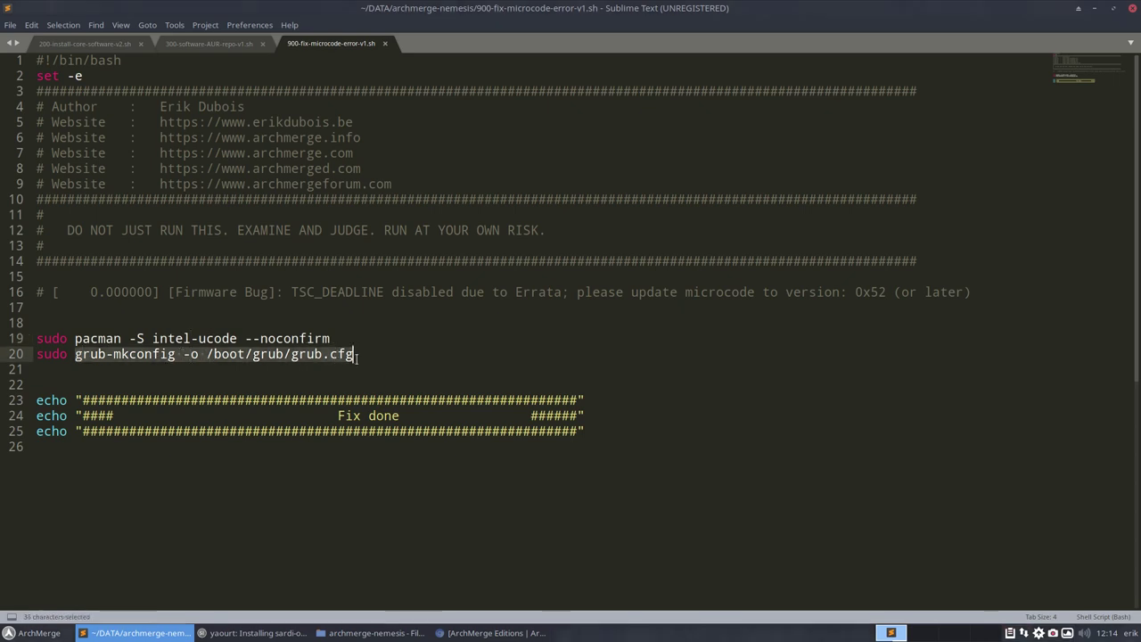
left_click(1113, 8)
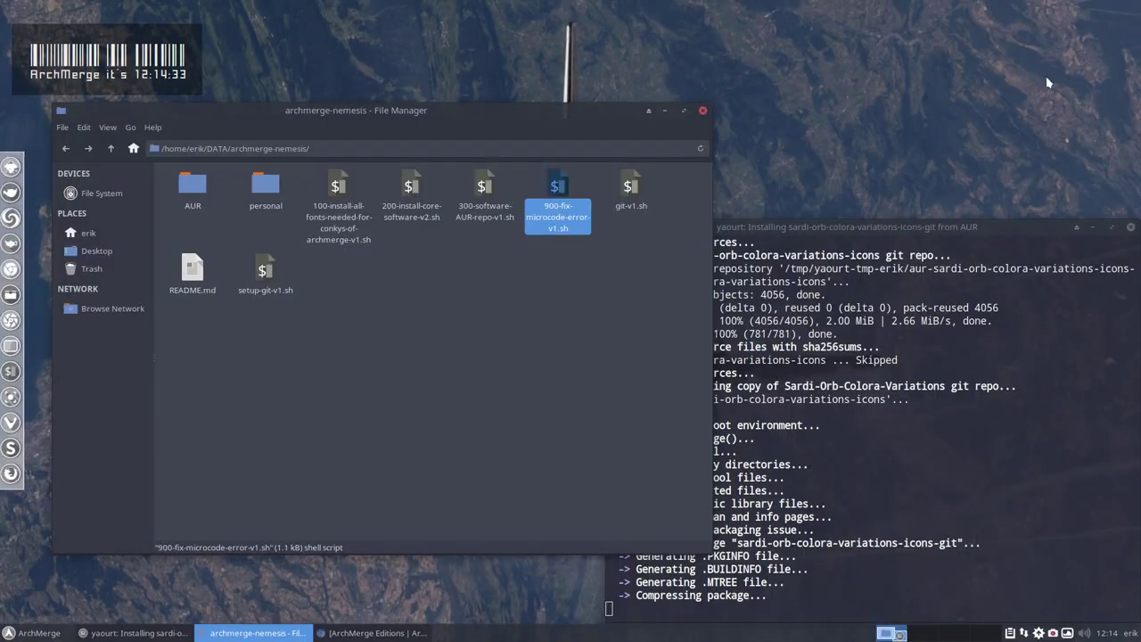
Open the personal folder in Thunar and launch a terminal there via Open Terminal Here
left_click(594, 231)
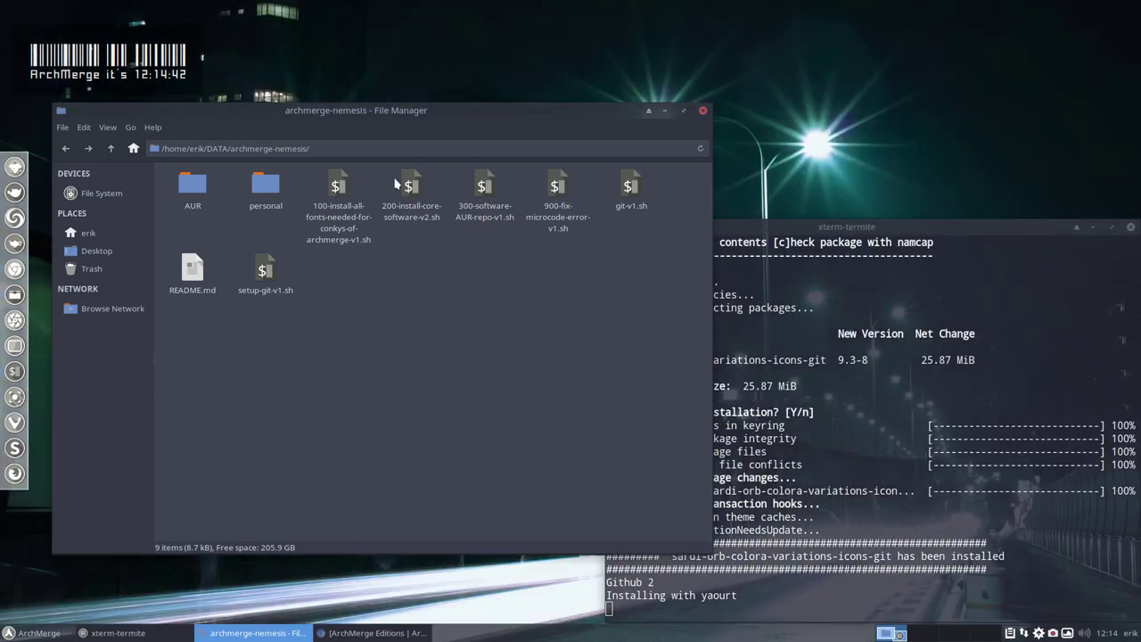
left_click(266, 185)
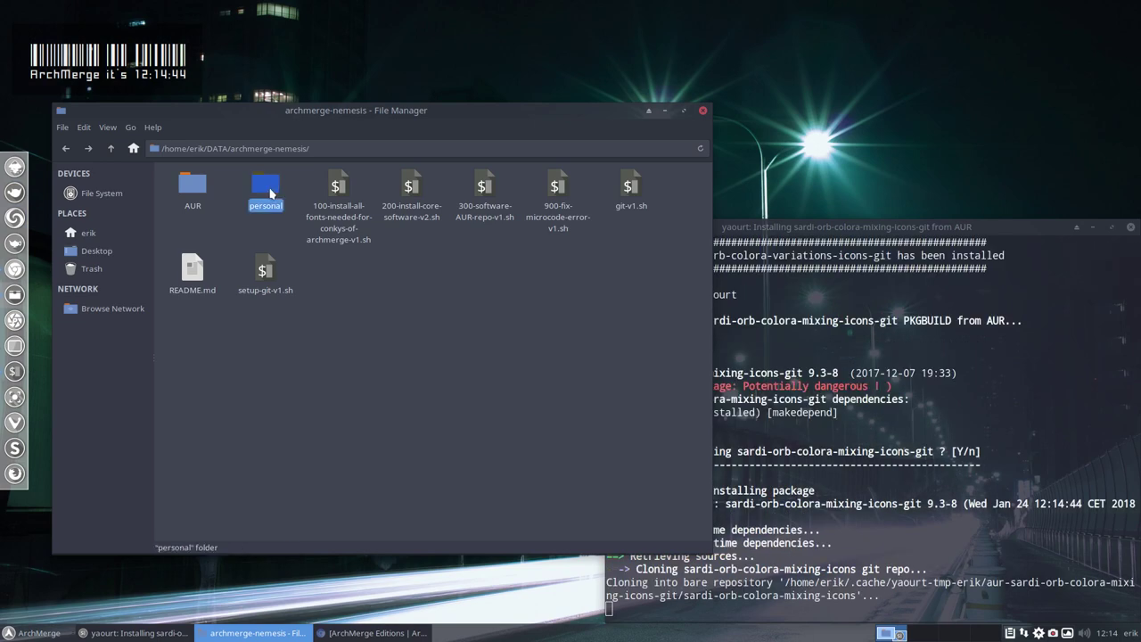
double_click(266, 185)
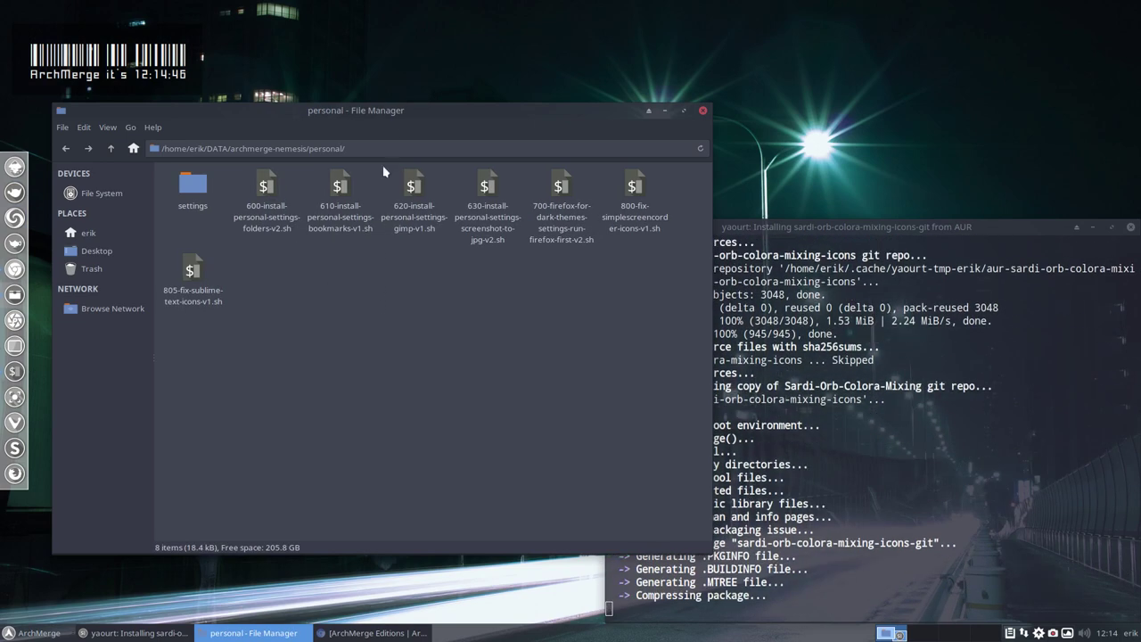
left_click_drag(395, 114, 661, 85)
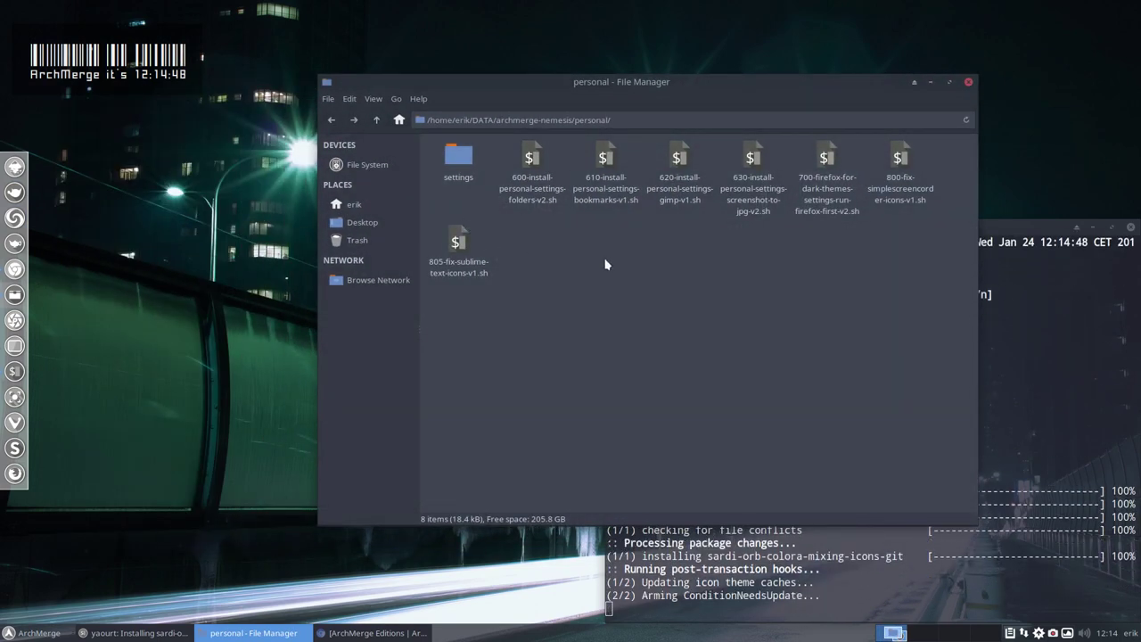
right_click(650, 280)
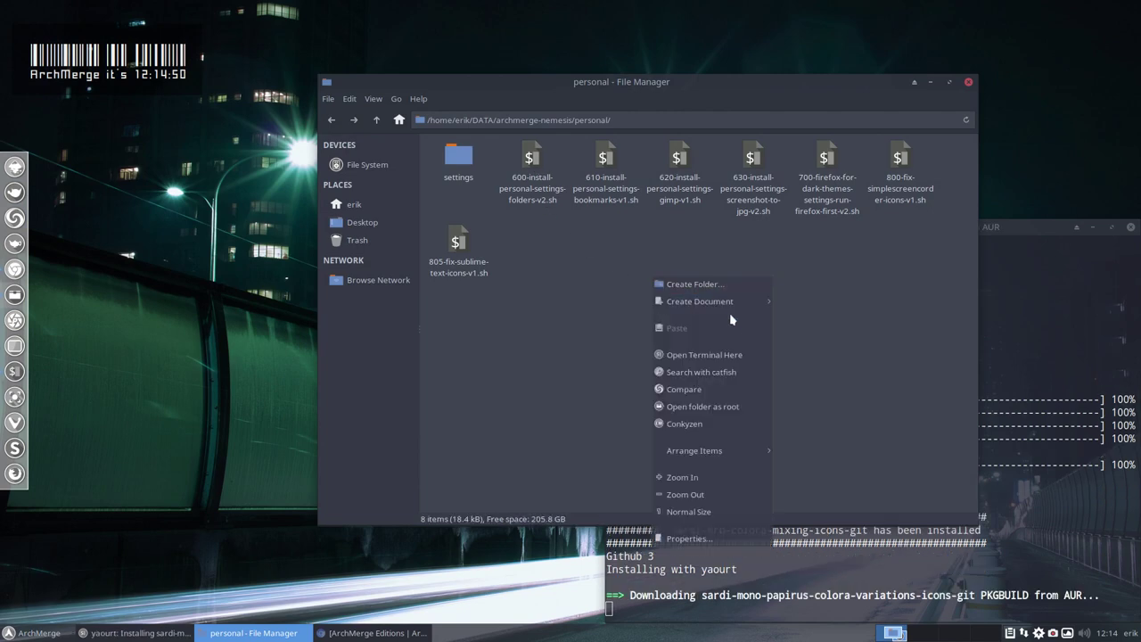
left_click(695, 354)
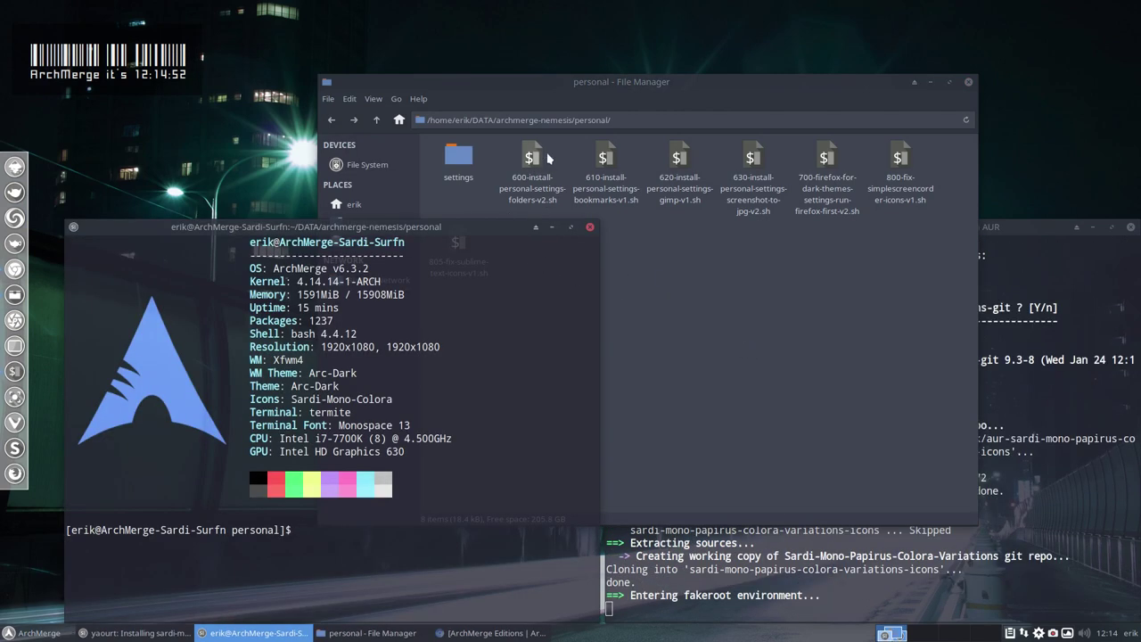
Arrange the windows and run 600-install-personal-settings-folders-v2.sh in the new terminal
left_click_drag(579, 82, 379, 21)
key("alt+Tab")
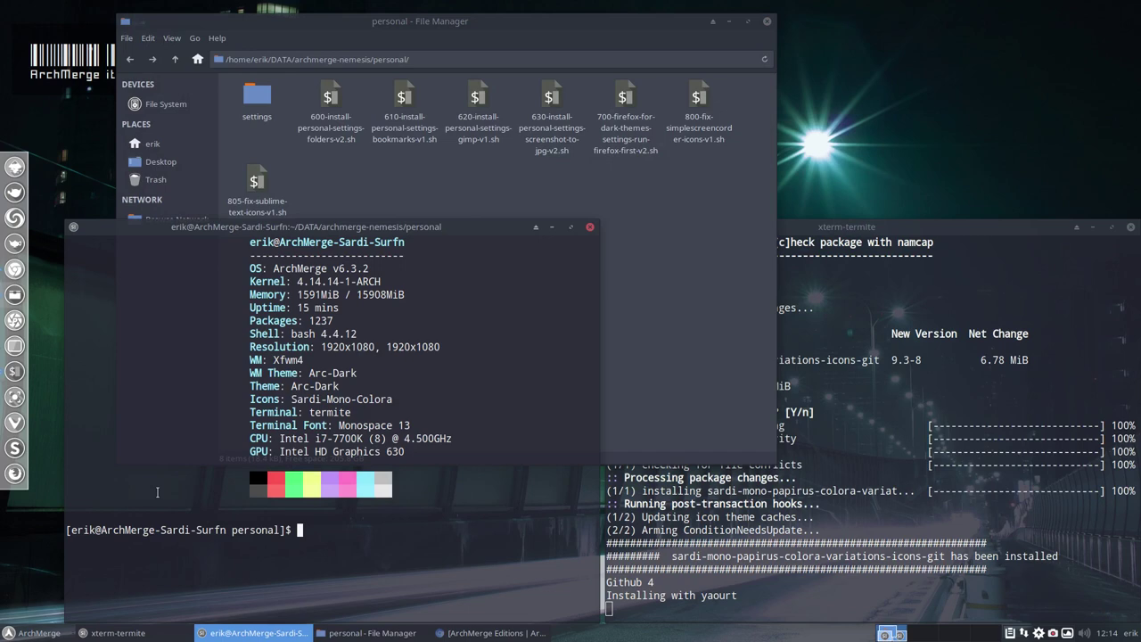
left_click_drag(323, 230, 748, 197)
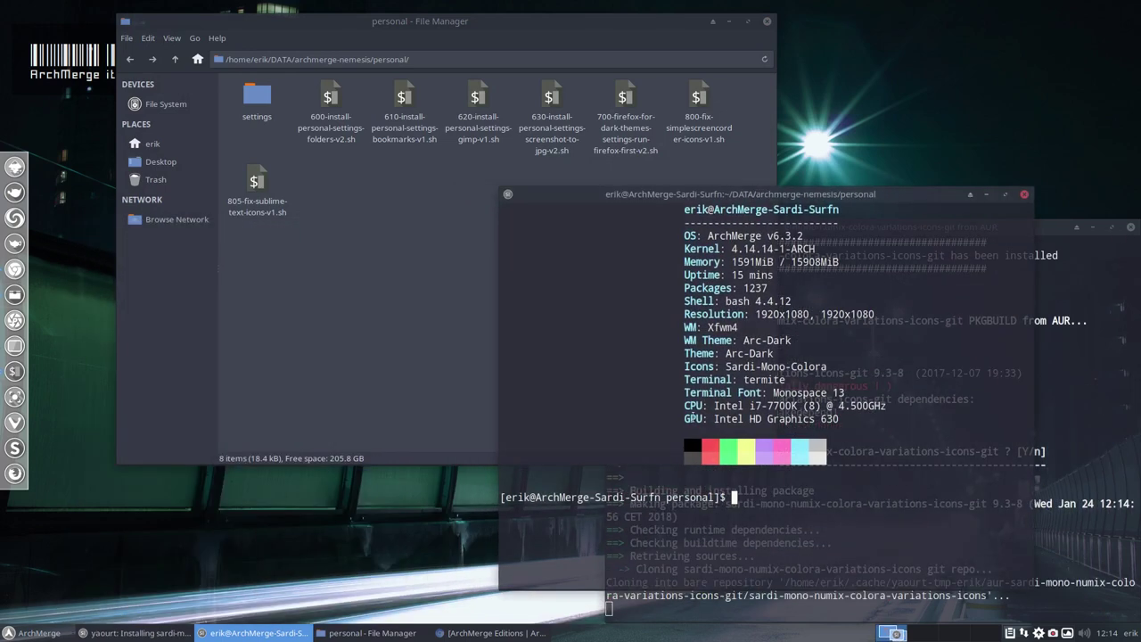
type("./")
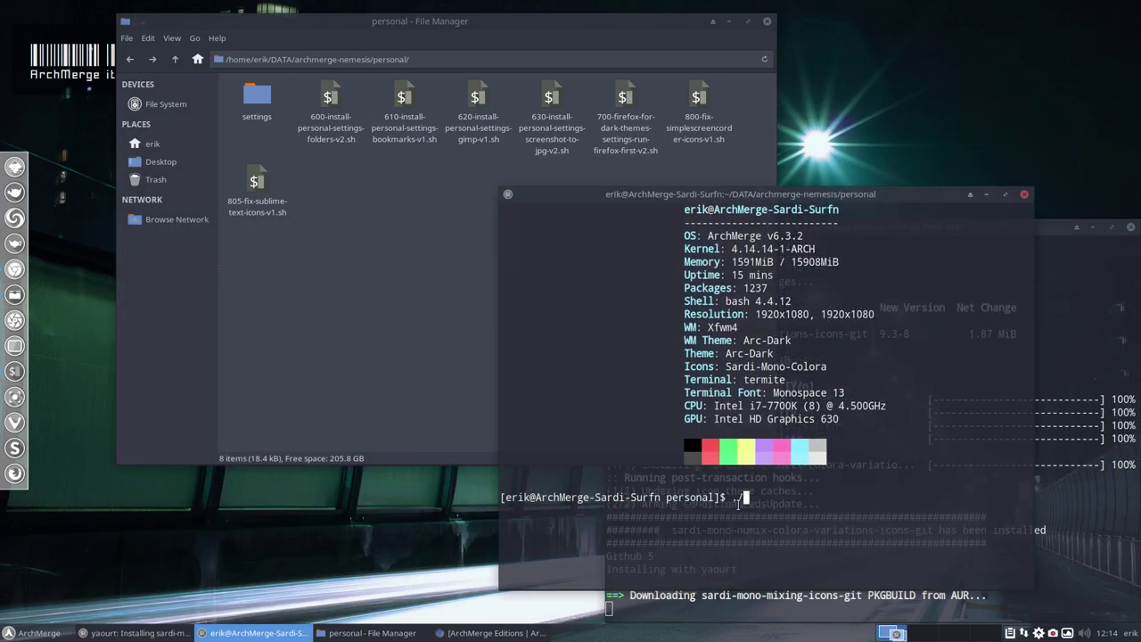
type("600")
key("Tab")
key("Return")
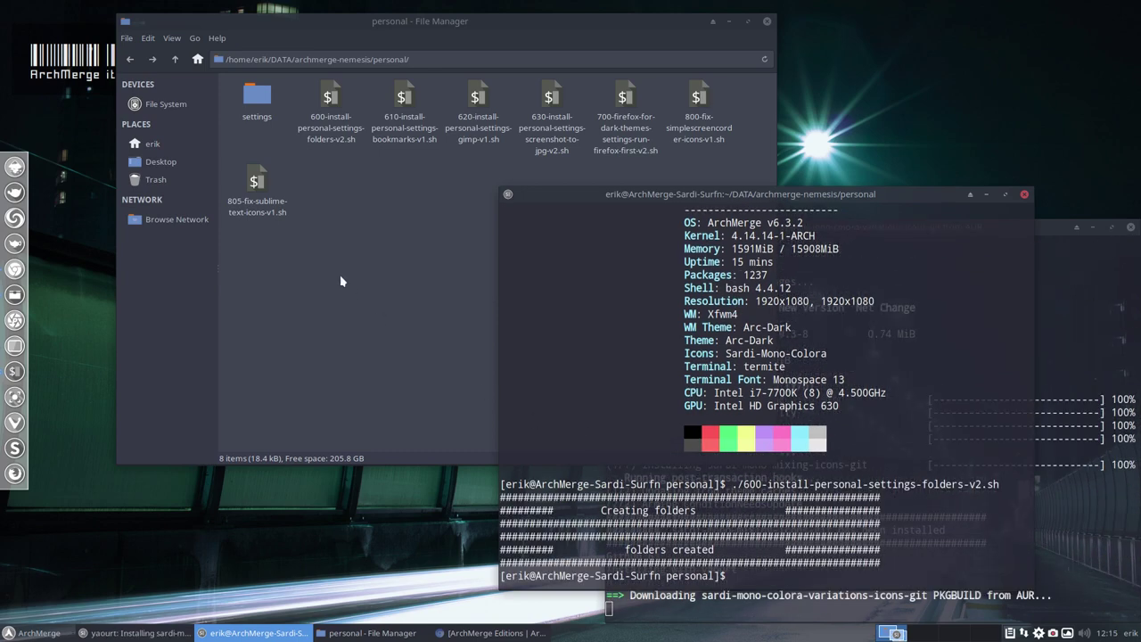
Show hidden files in home, check the .gimp-2.8 folder, then go back to the personal folder
left_click(153, 144)
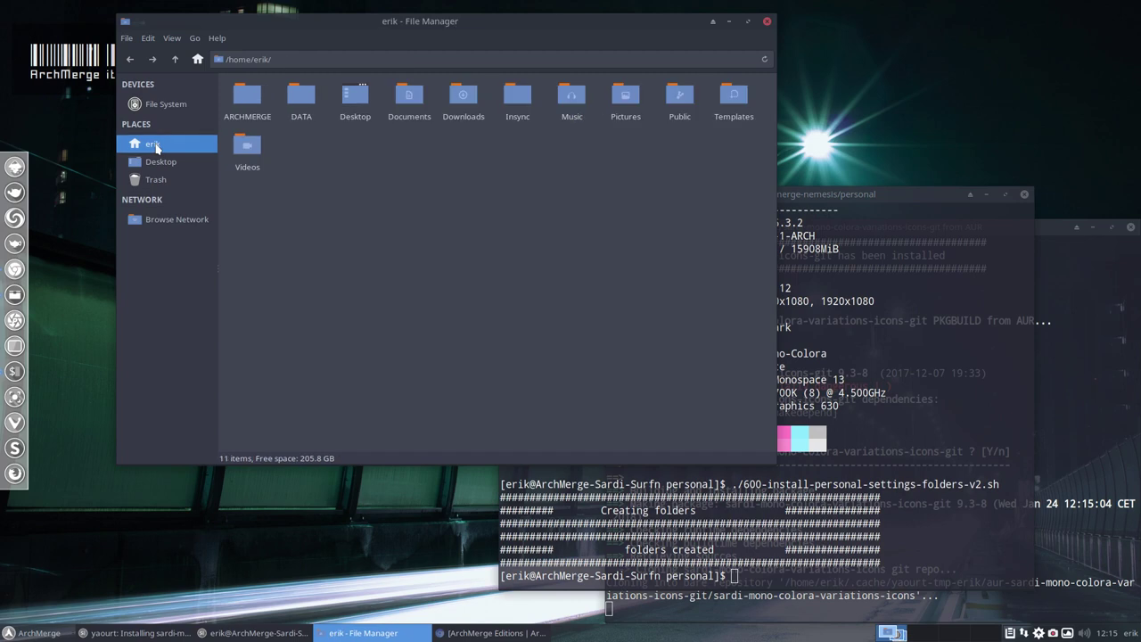
key("ctrl+h")
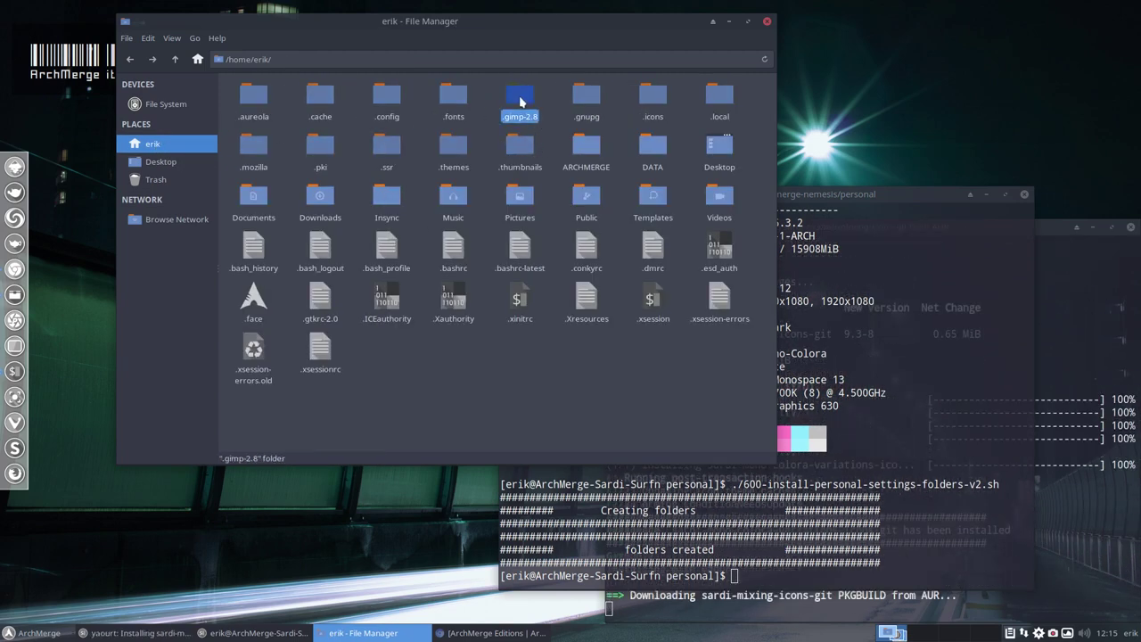
double_click(520, 95)
left_click(175, 59)
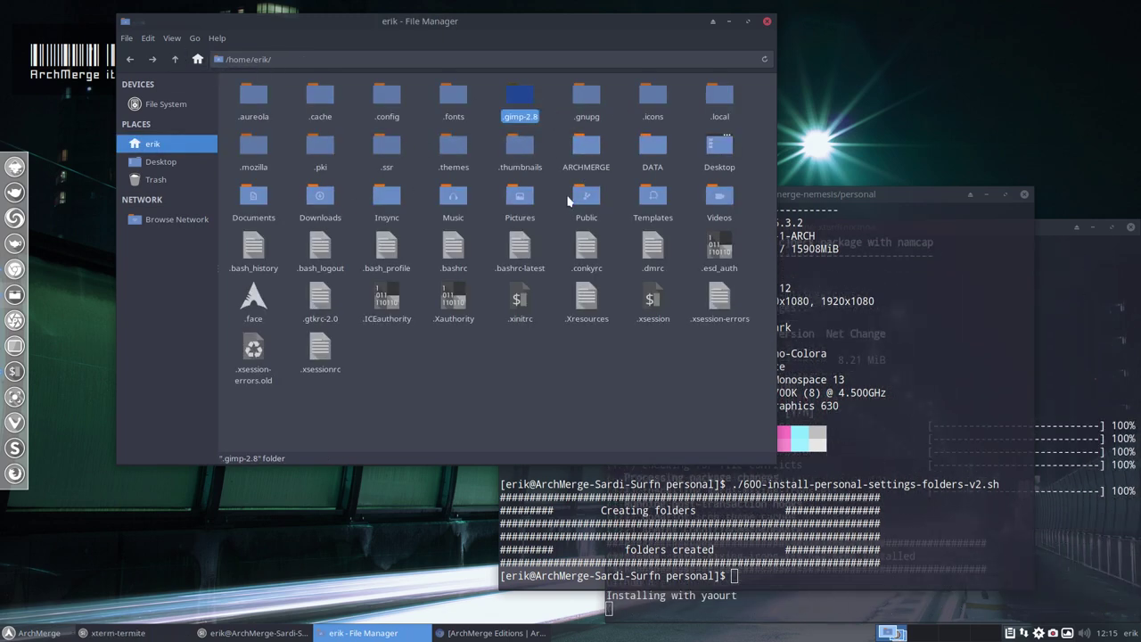
left_click(524, 338)
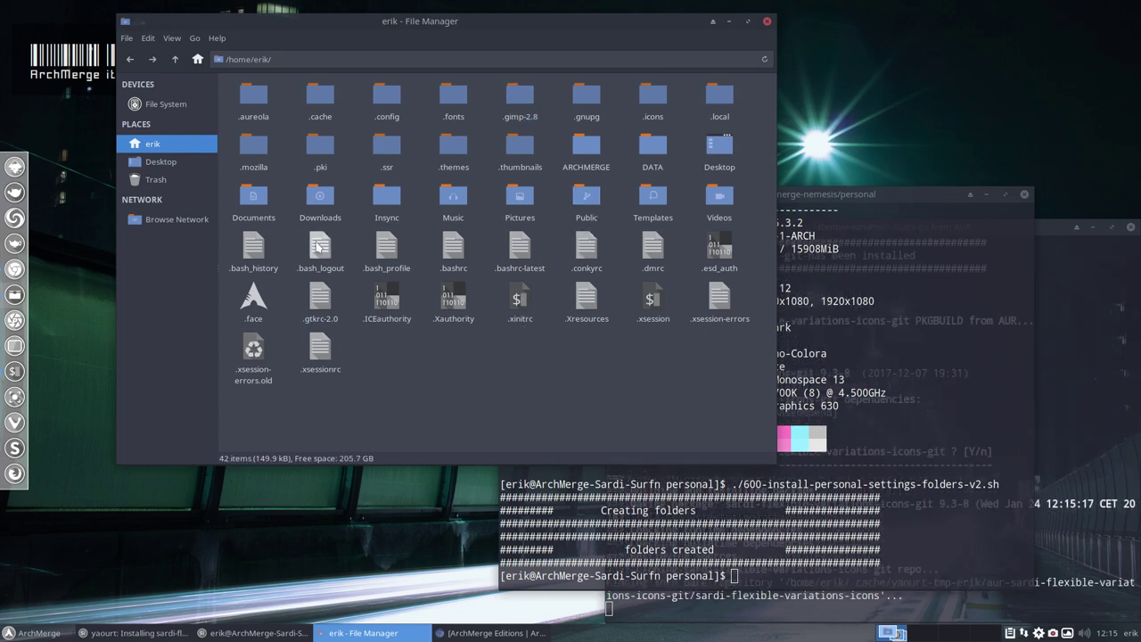
left_click(130, 60)
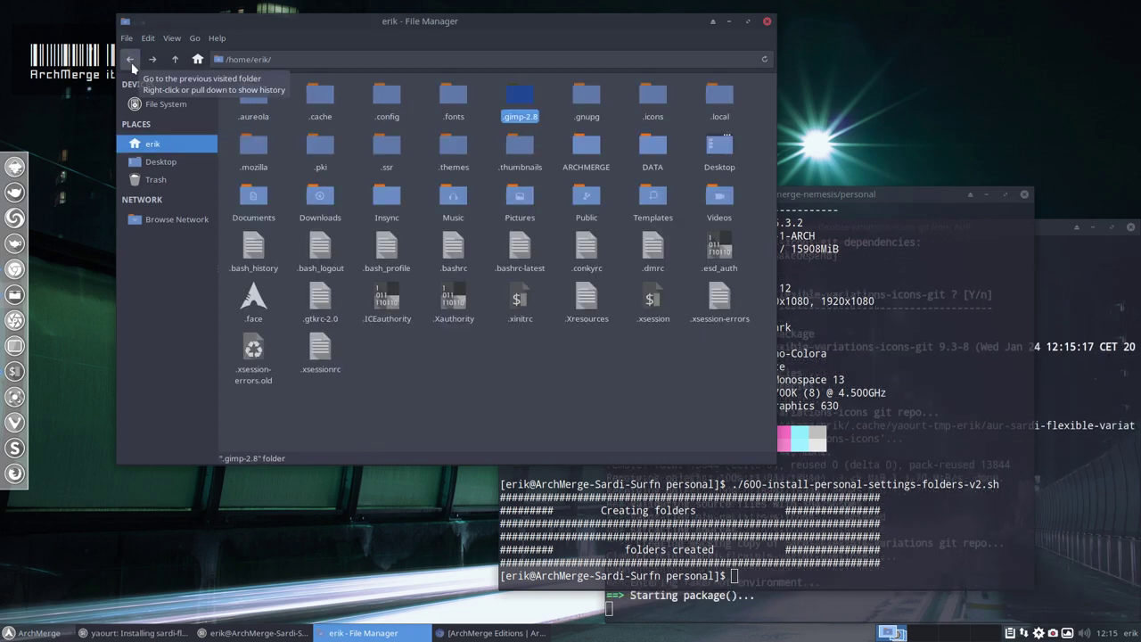
left_click(130, 59)
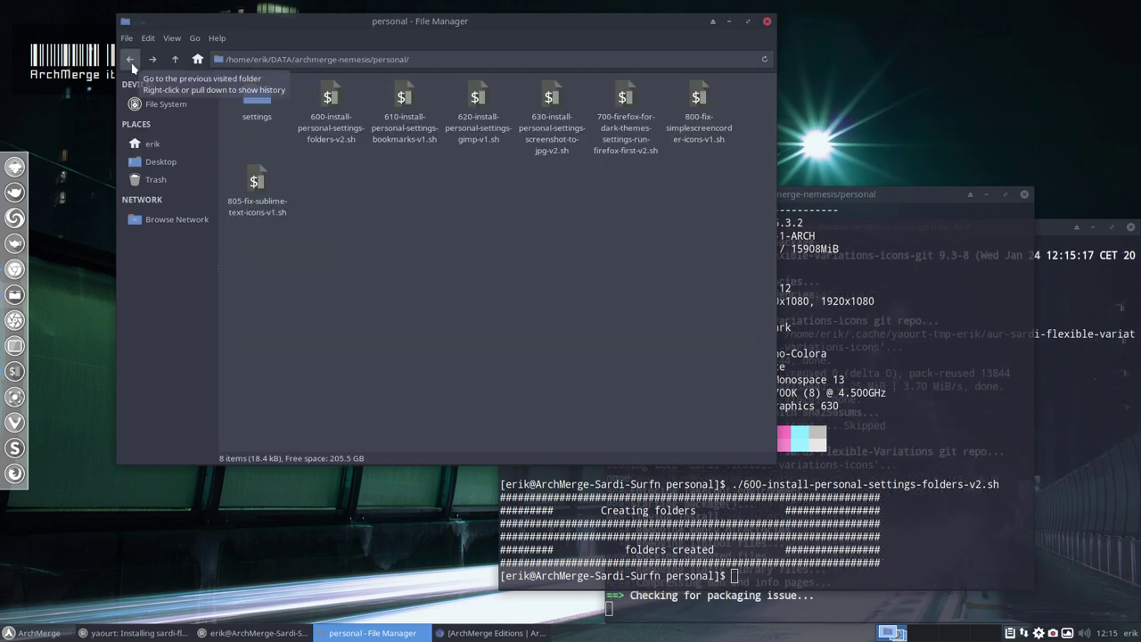
Open the 600 folders script in Sublime and inspect its .icons and .themes mkdir lines
double_click(331, 107)
scroll(348, 139, "down", 5)
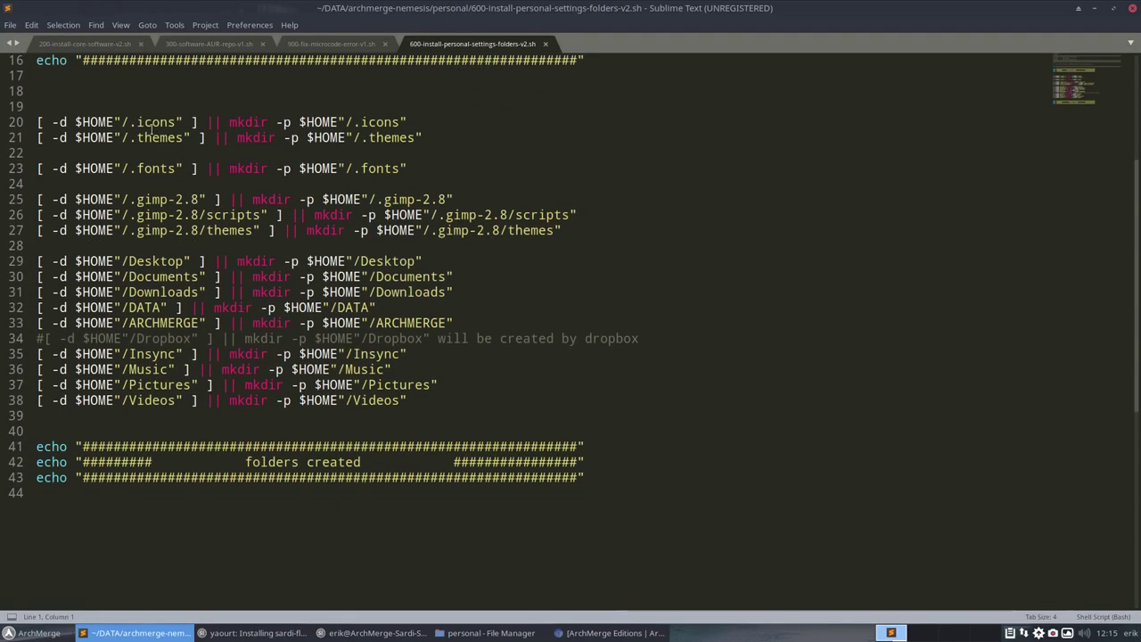
left_click(151, 125)
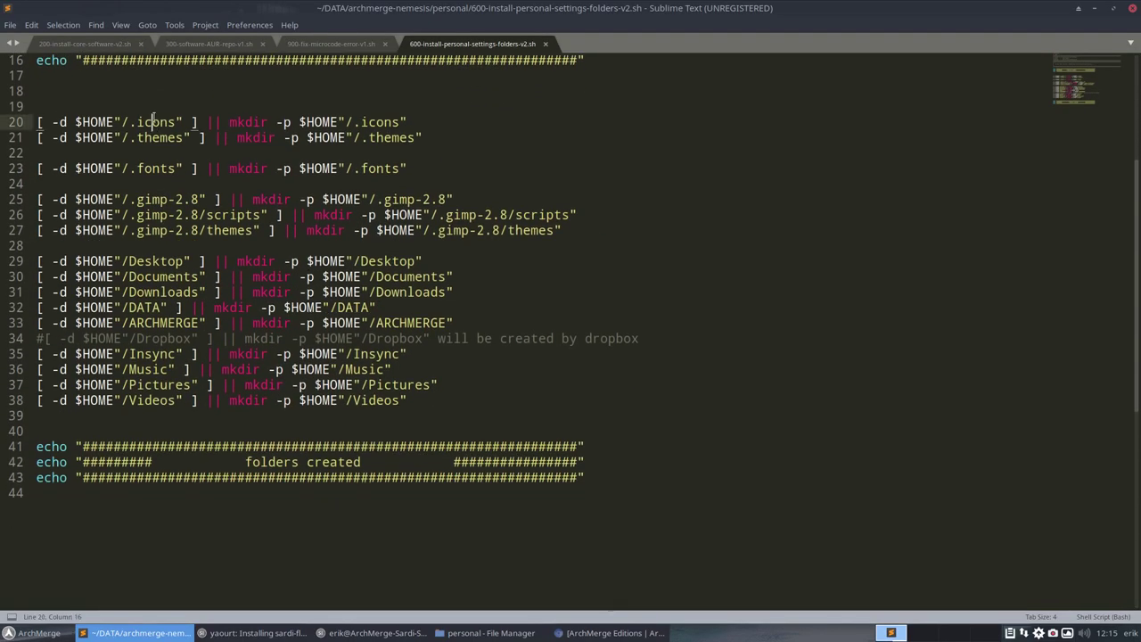
key("Down")
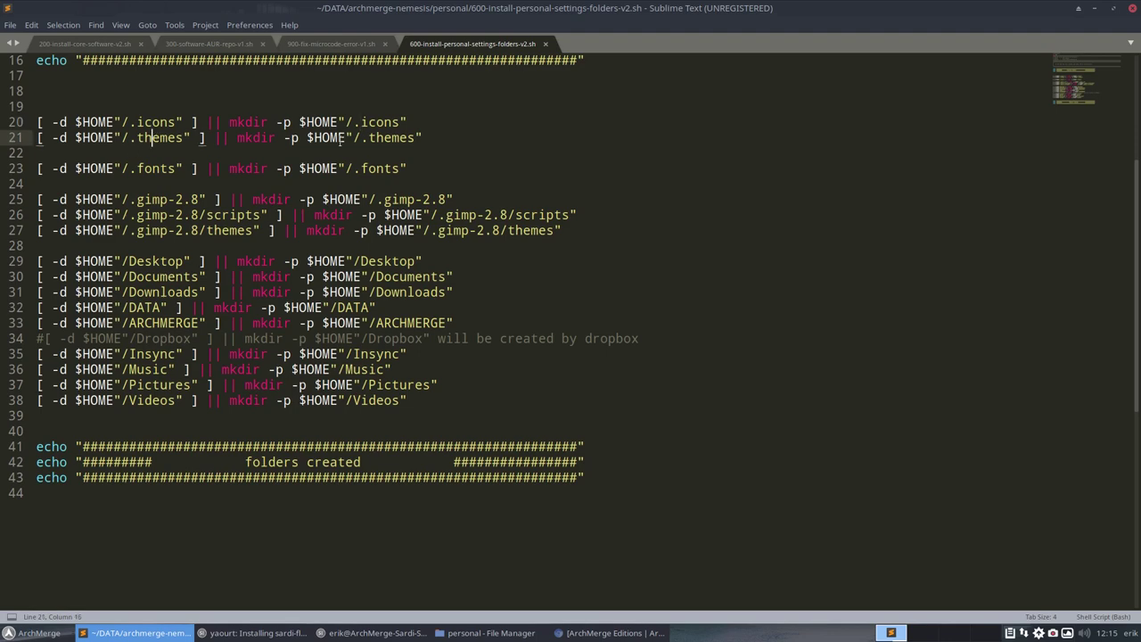
left_click(391, 138)
Close the folders, microcode fix, AUR repo and core software script tabs
left_click(545, 44)
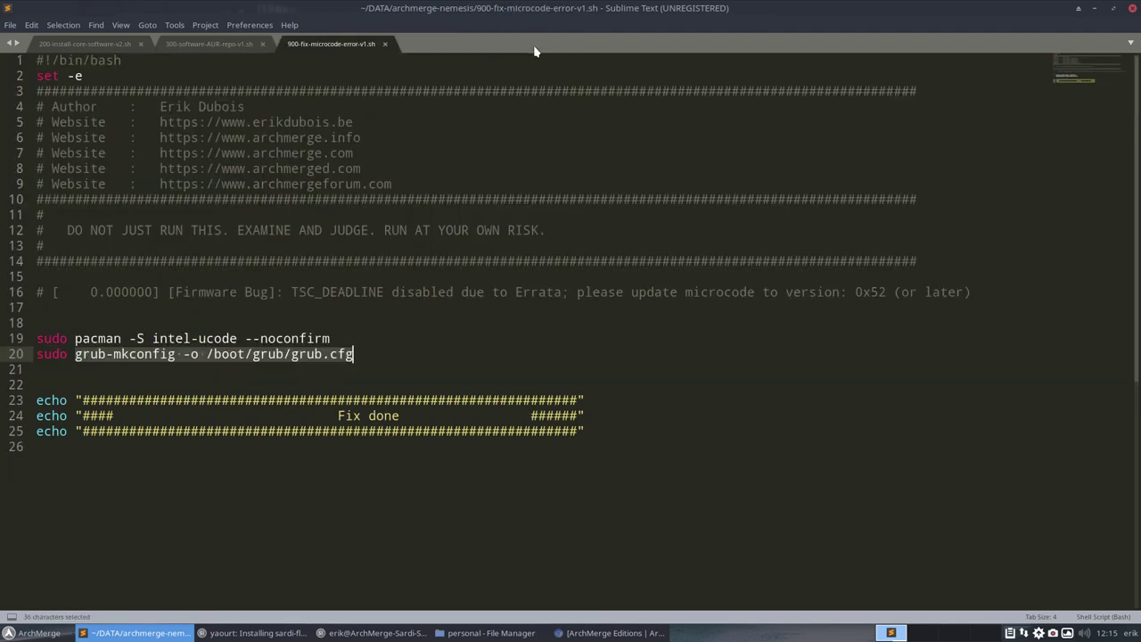
left_click(385, 44)
left_click(262, 45)
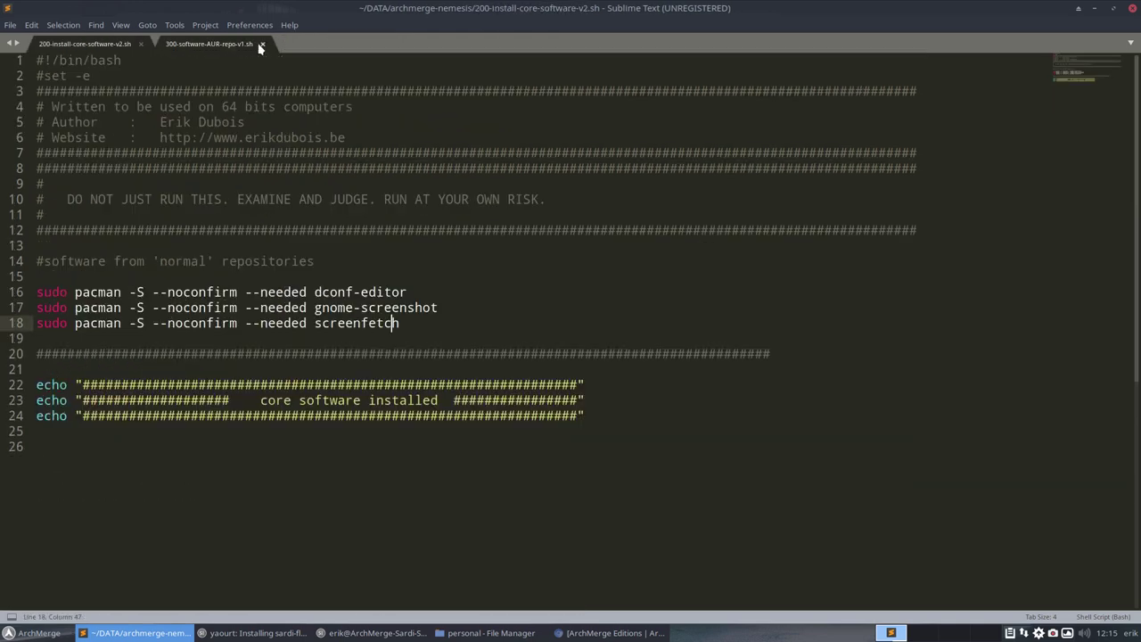
left_click(140, 44)
Close the empty editor and run the 610 bookmarks personal-settings script in the terminal
left_click(1130, 8)
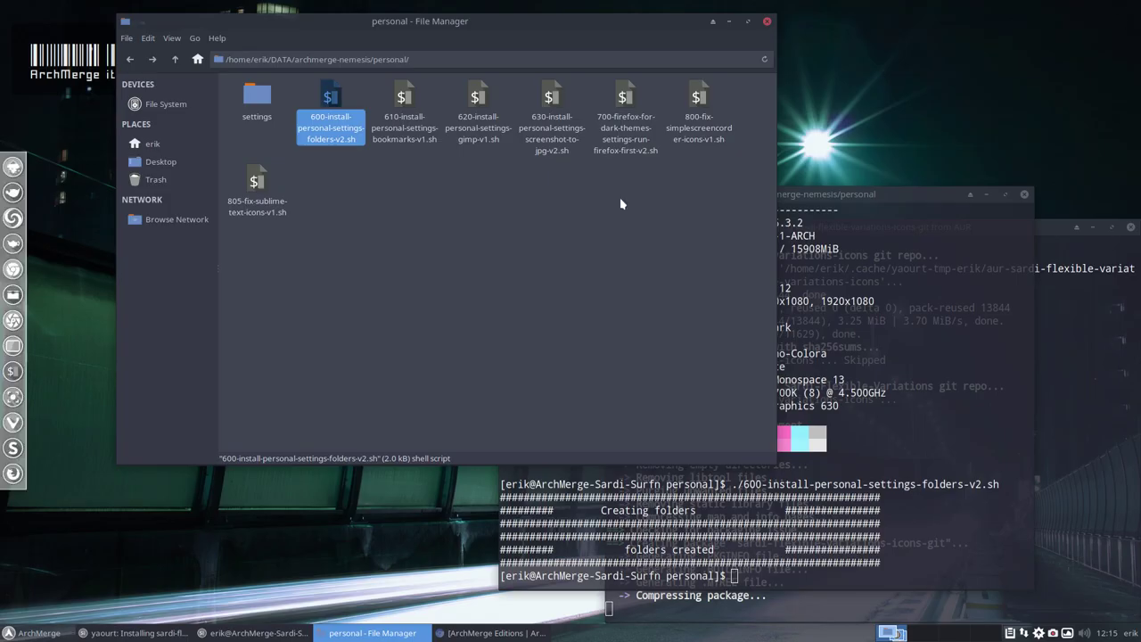
left_click(719, 514)
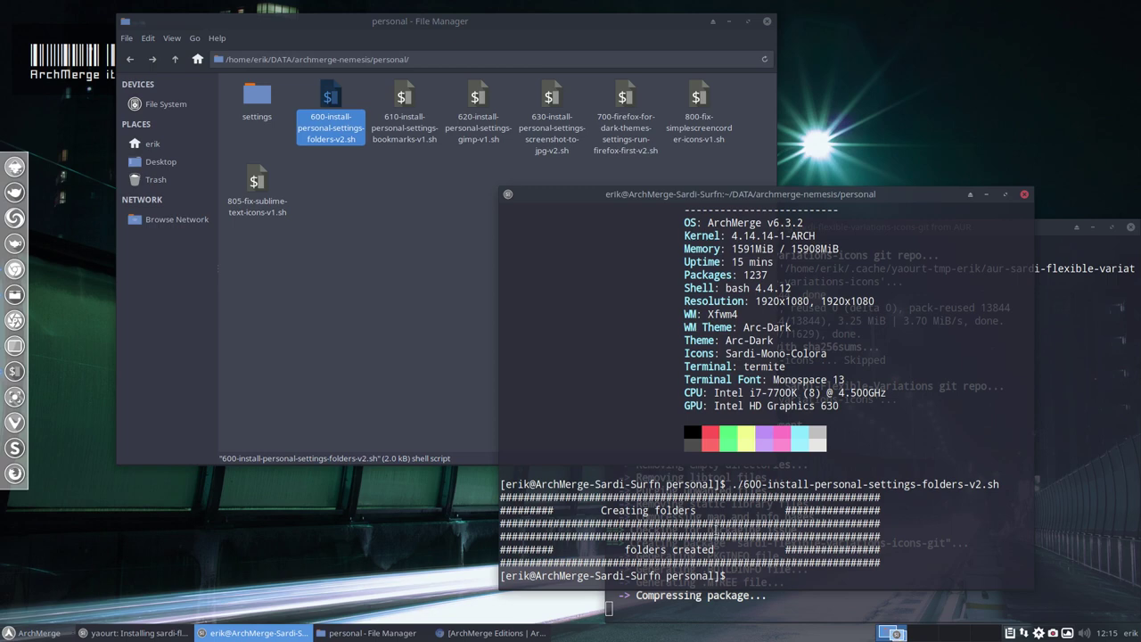
type("./61")
key("Tab")
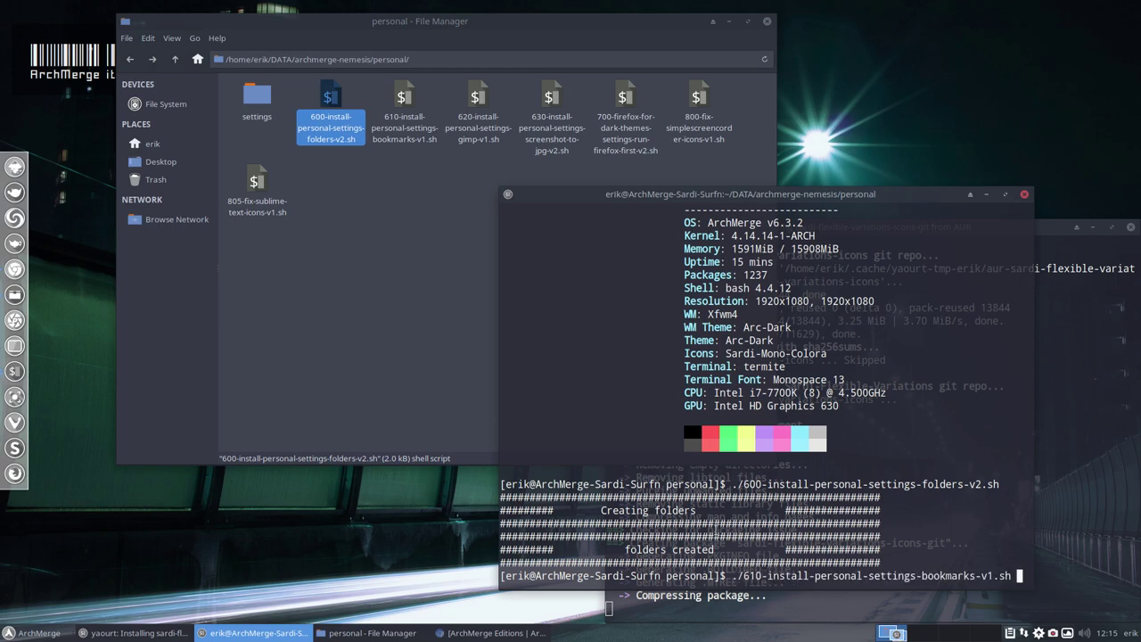
key("Return")
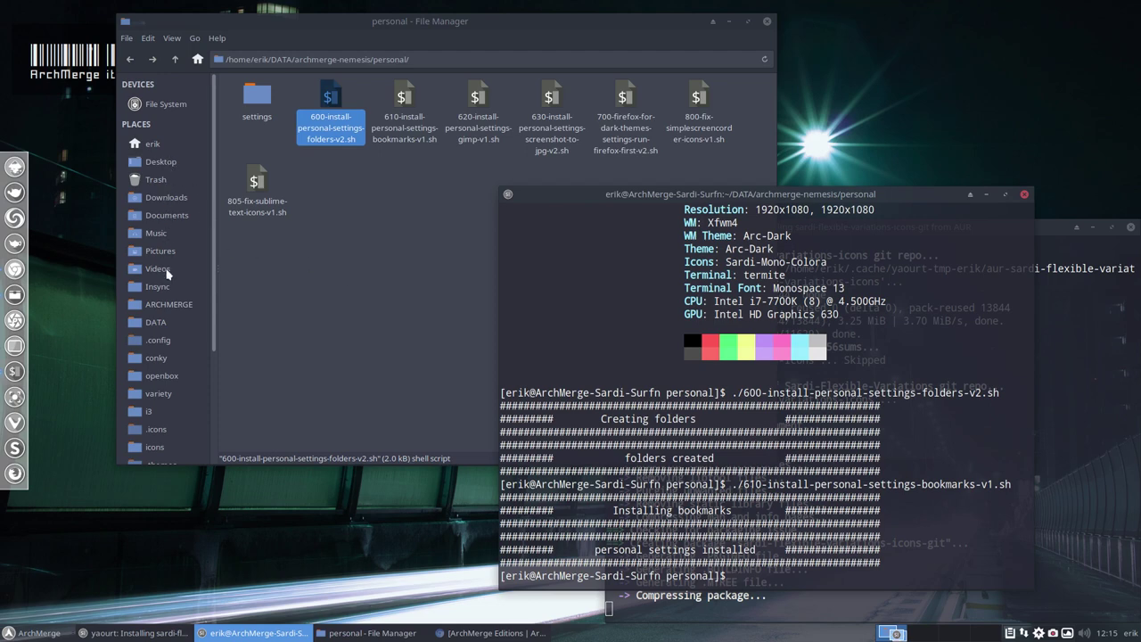
scroll(169, 437, "down", 4)
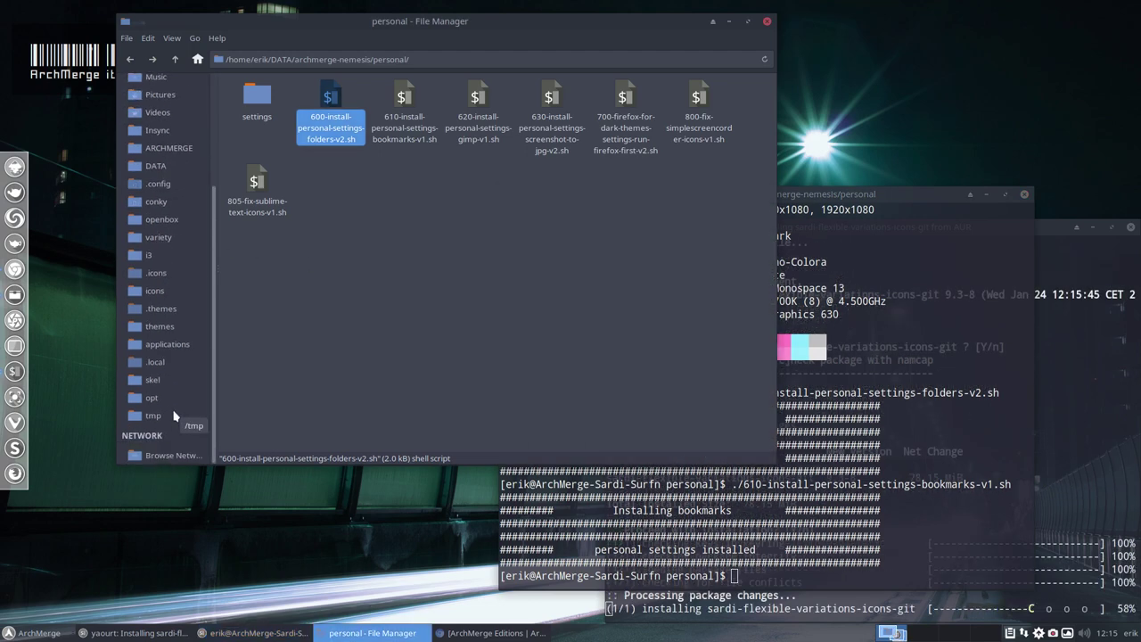
scroll(175, 416, "up", 4)
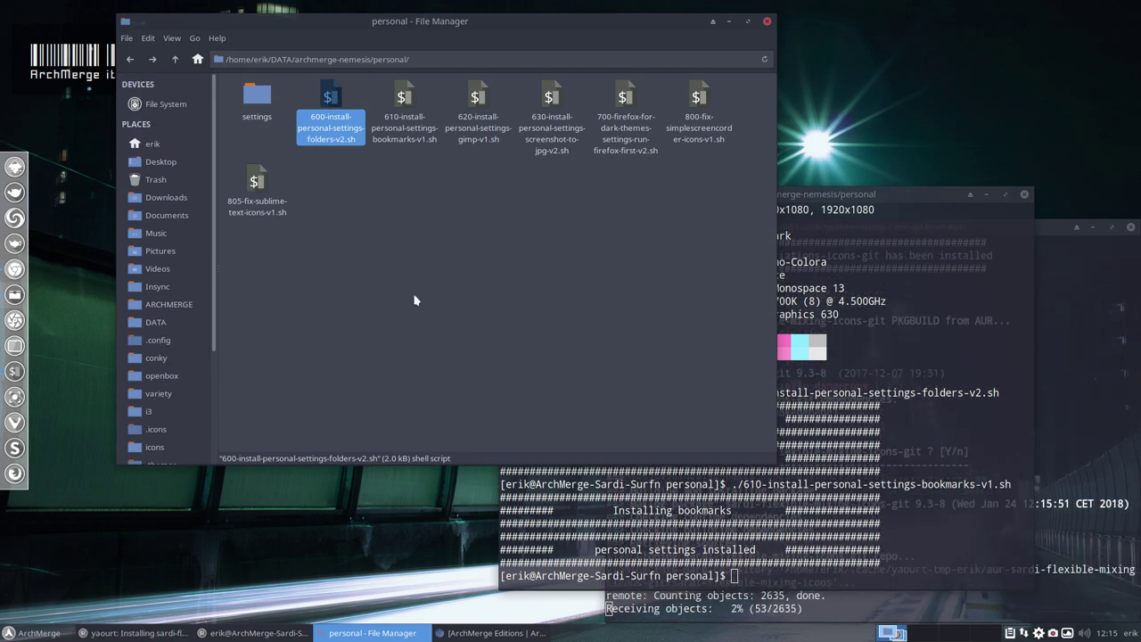
Run the 620 gimp settings script, retrying after a mistyped first attempt
left_click(647, 446)
left_click(794, 573)
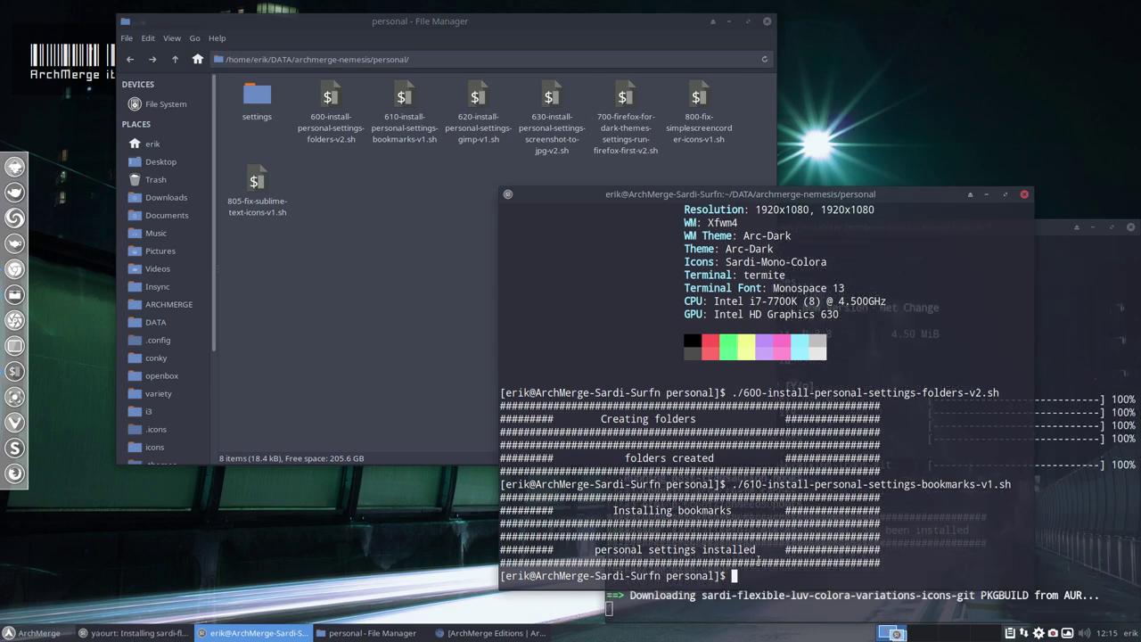
type("./62")
key("Tab")
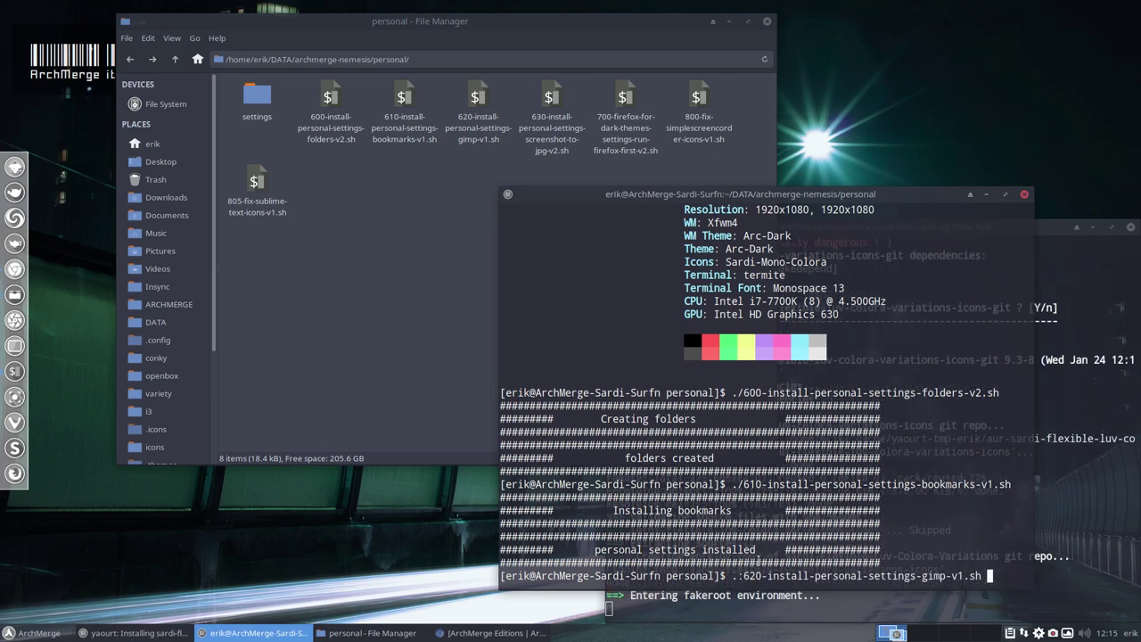
key("Return")
type("./")
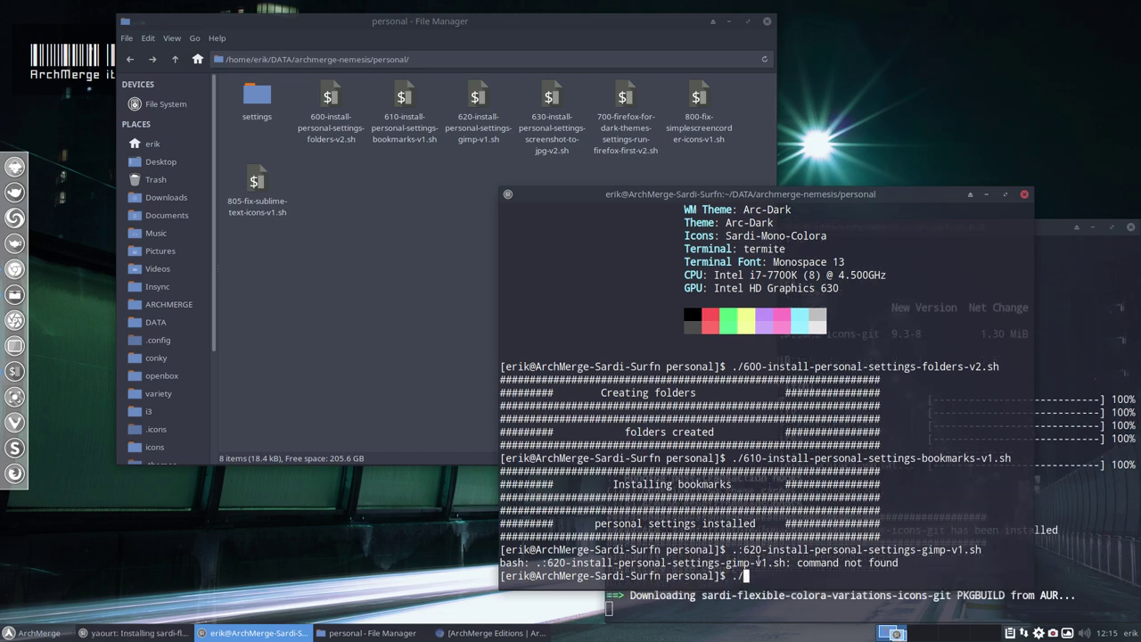
type("620")
key("Tab")
key("Return")
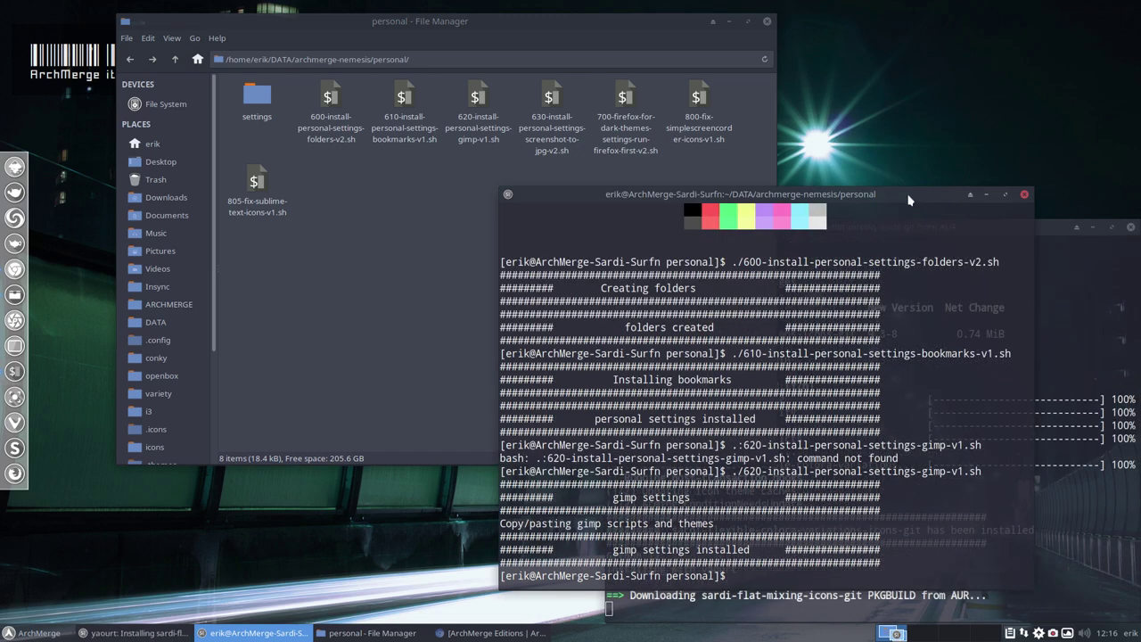
Rearrange the terminals, placing the AUR installer at top-right and the scripts terminal lower left
left_click_drag(939, 200, 809, 188)
left_click_drag(958, 226, 938, 8)
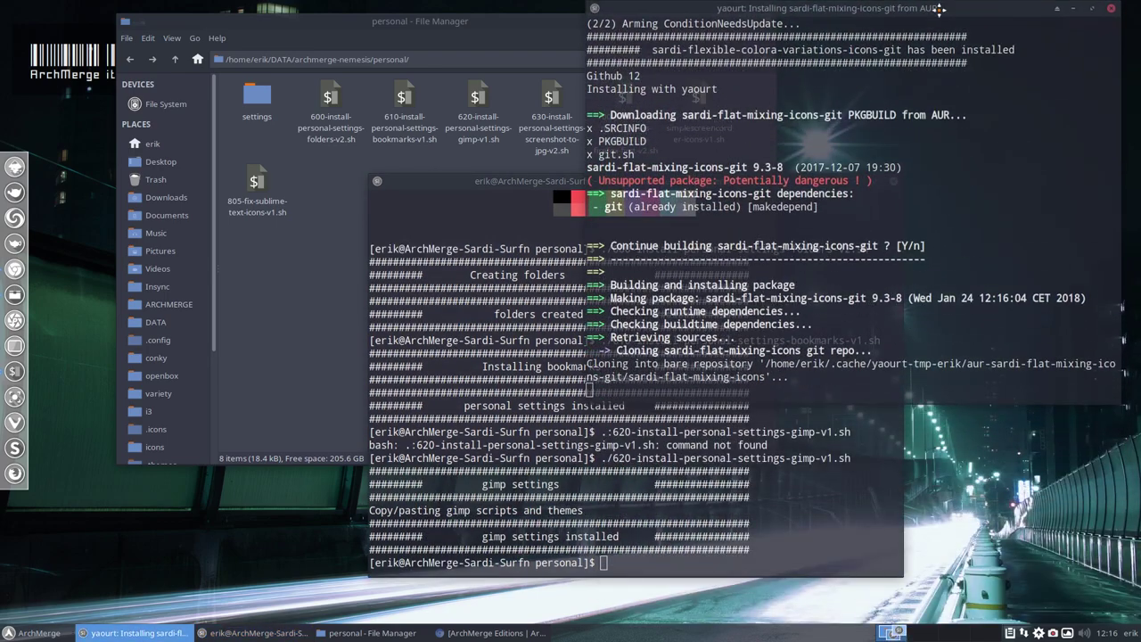
left_click_drag(552, 186, 285, 208)
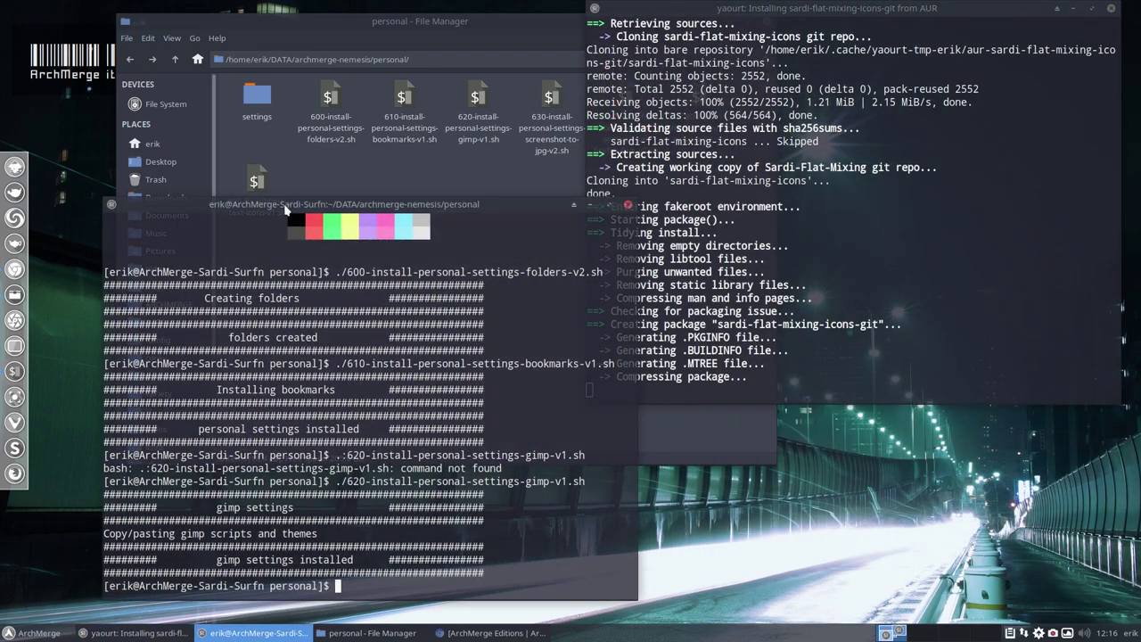
Minimize and restore the AUR install window, then shade it to its title bar, briefly peeking at progress
left_click(1073, 8)
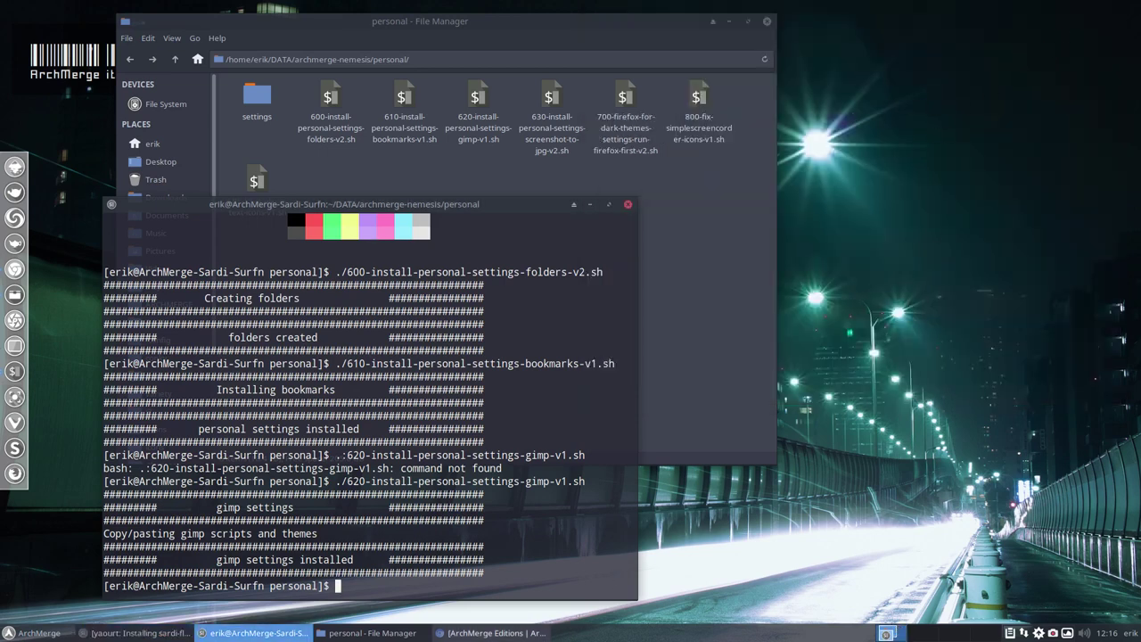
left_click(133, 633)
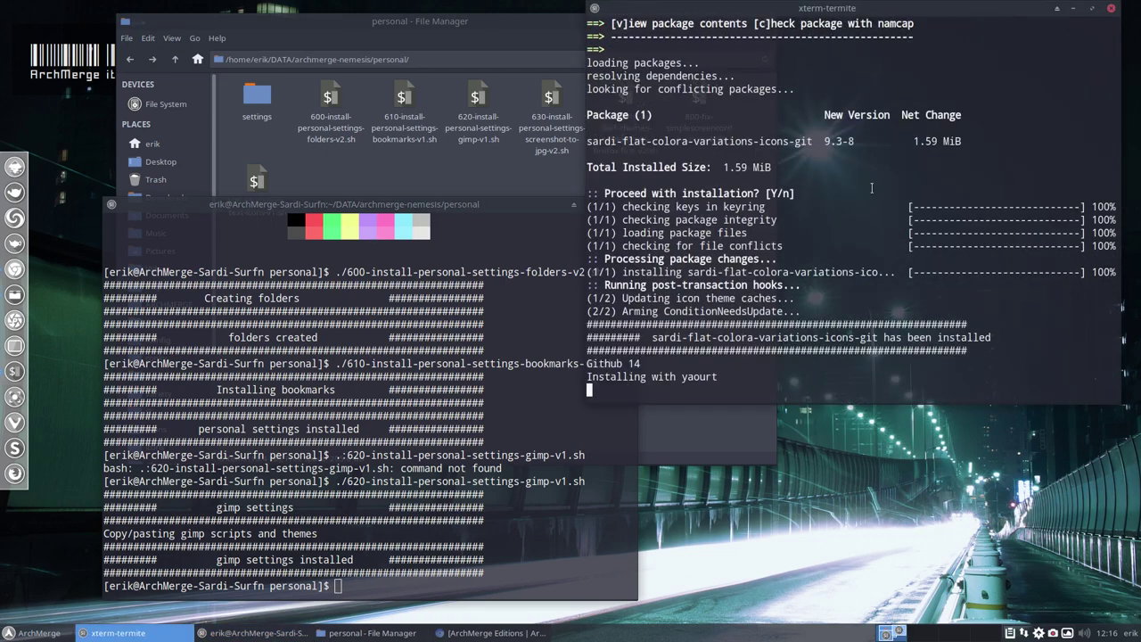
double_click(1016, 13)
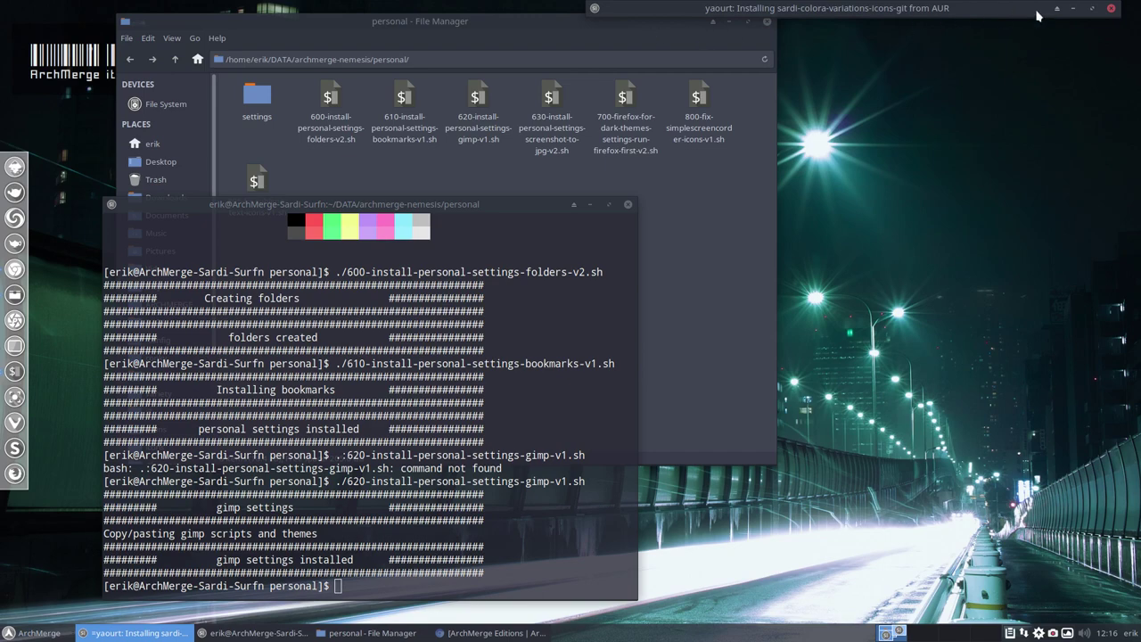
left_click(1057, 10)
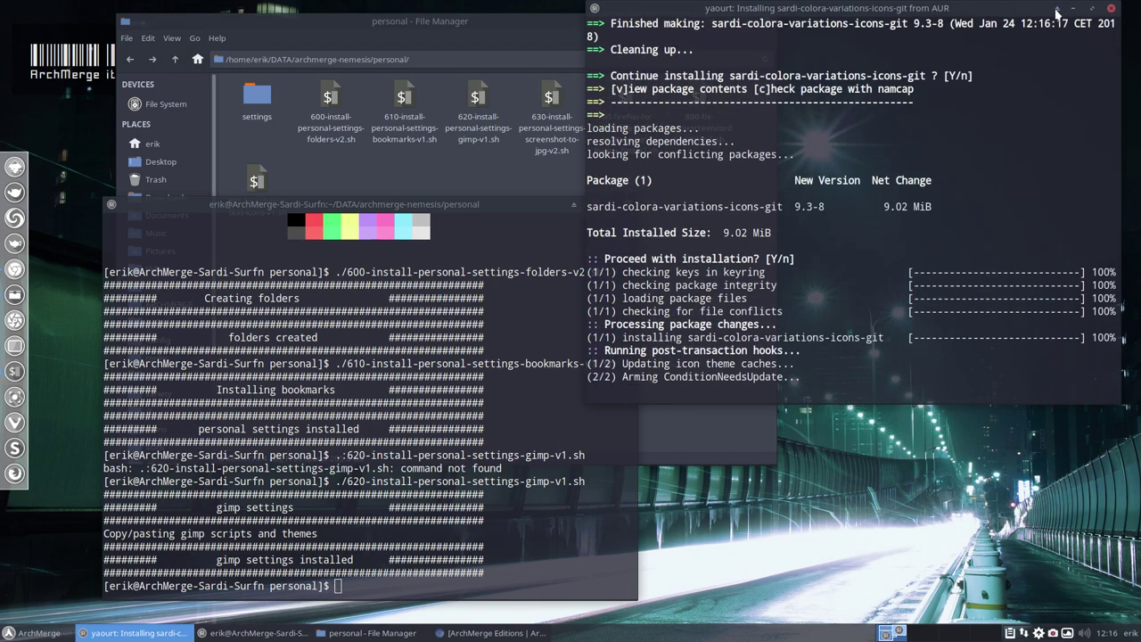
left_click(1057, 10)
double_click(1030, 12)
double_click(1030, 13)
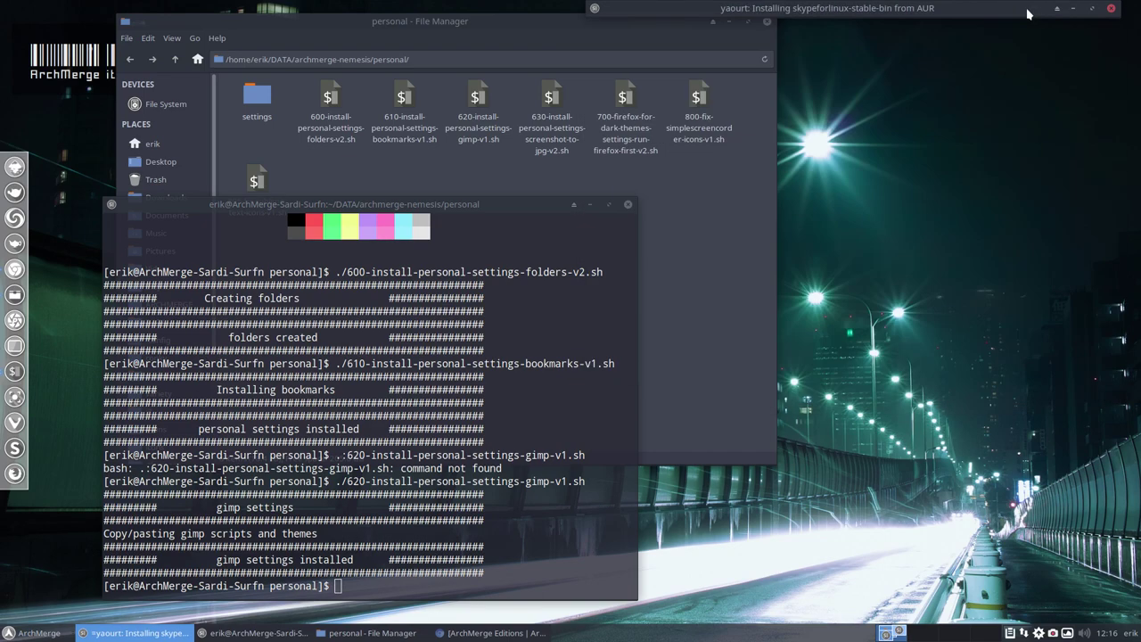
Move the scripts terminal right and run the 630 screenshot-to-jpg settings script
left_click_drag(509, 203, 865, 205)
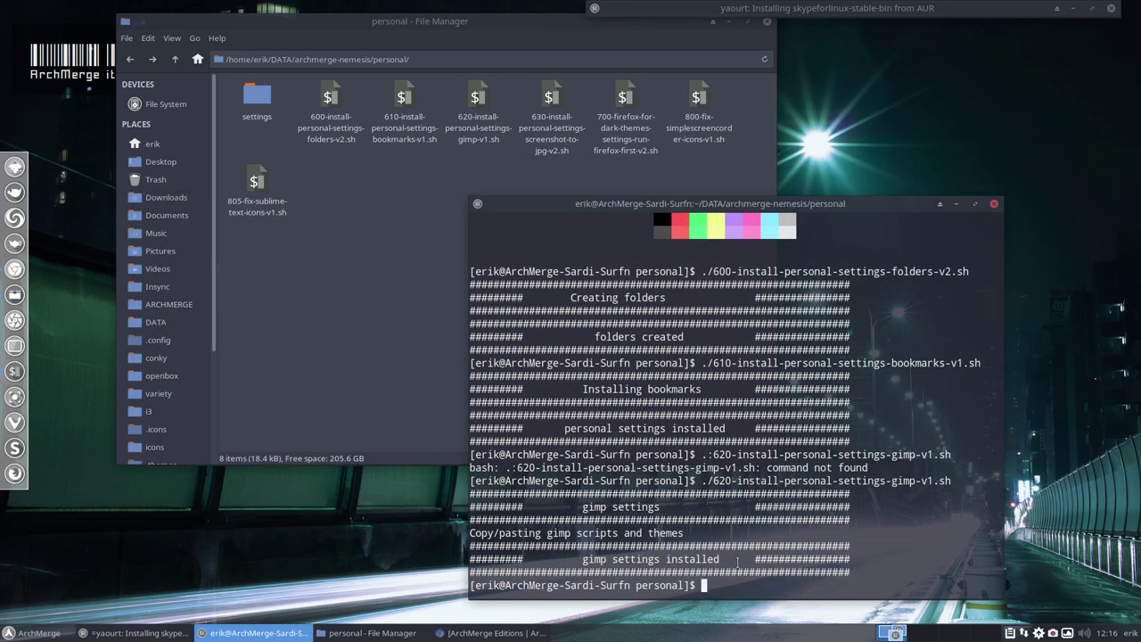
key("Up")
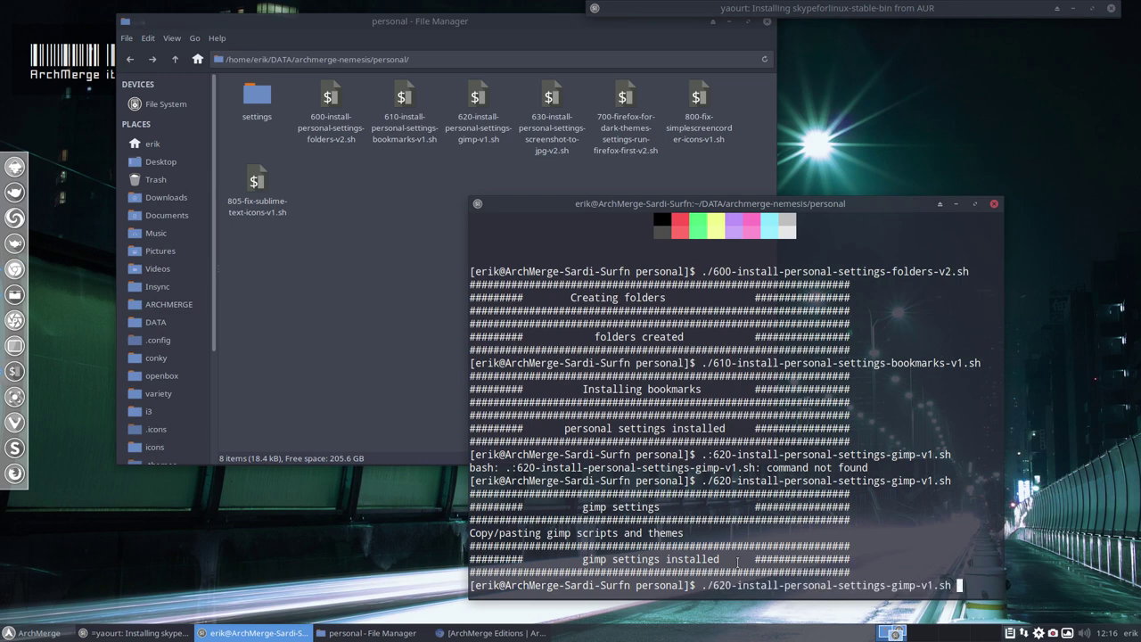
key("BackSpace")
key("BackSpace")
key("BackSpace")
key("BackSpace")
key("BackSpace")
key("BackSpace")
key("BackSpace")
key("BackSpace")
key("BackSpace")
key("BackSpace")
key("BackSpace")
key("BackSpace")
key("BackSpace")
key("BackSpace")
key("BackSpace")
key("BackSpace")
key("BackSpace")
key("BackSpace")
key("BackSpace")
key("BackSpace")
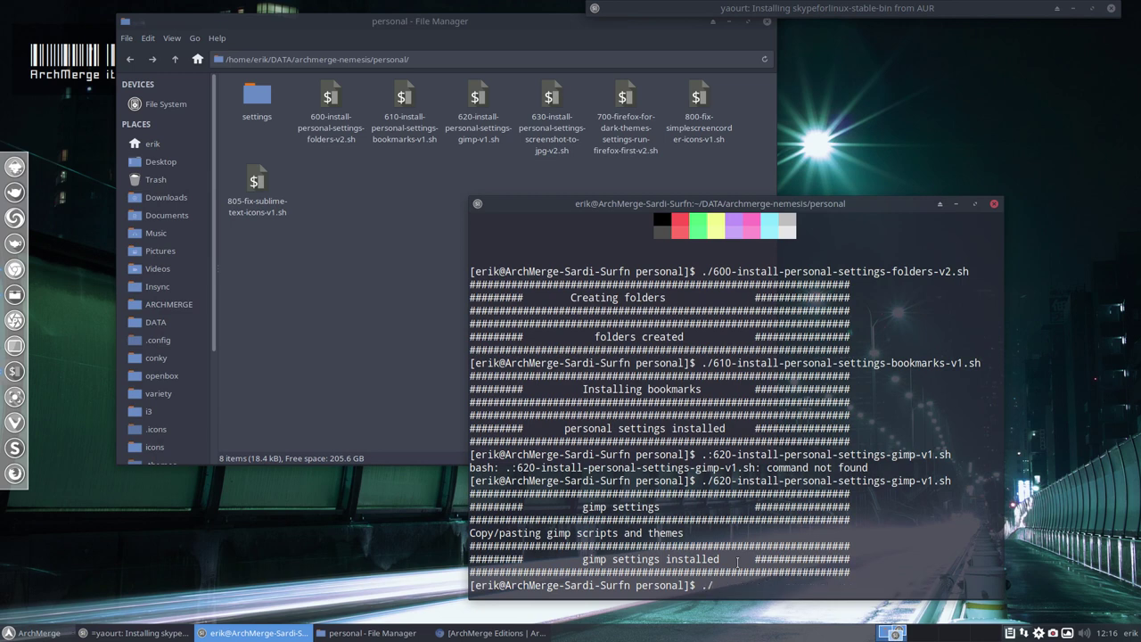
type("63")
key("Tab")
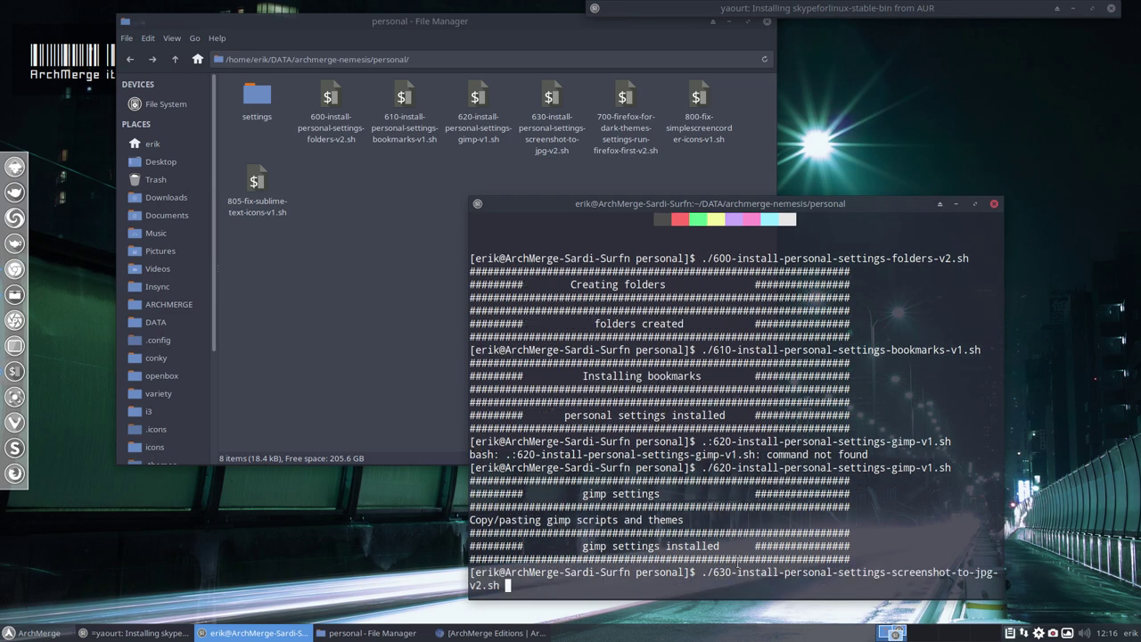
key("Return")
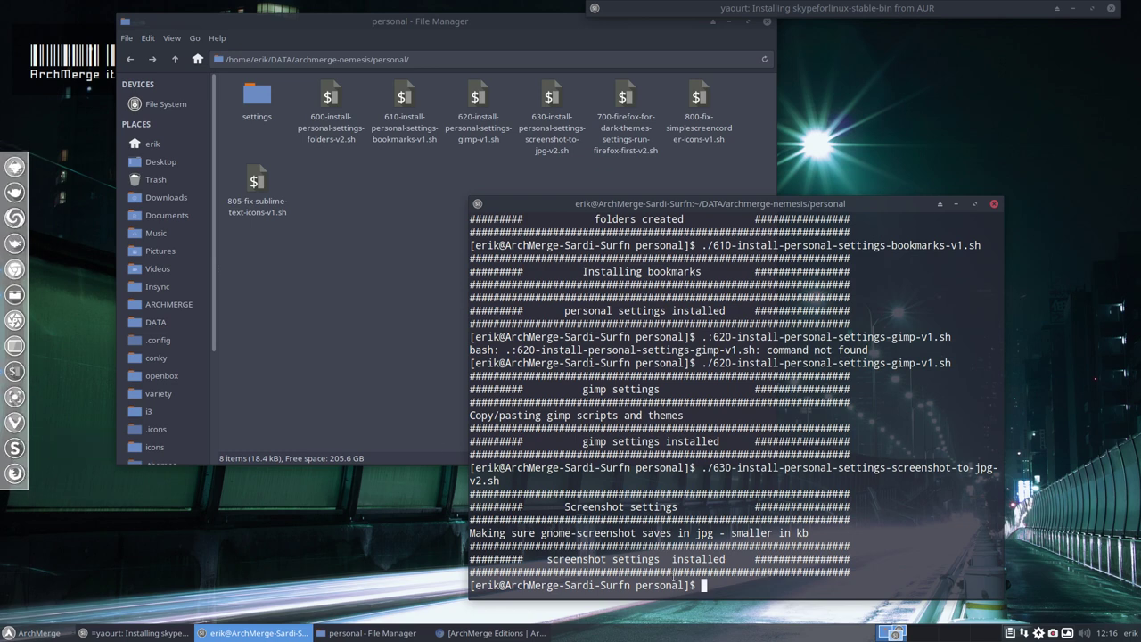
Run the 700 Firefox dark-themes settings script, then bring the script files forward
type("./70")
key("Tab")
key("Return")
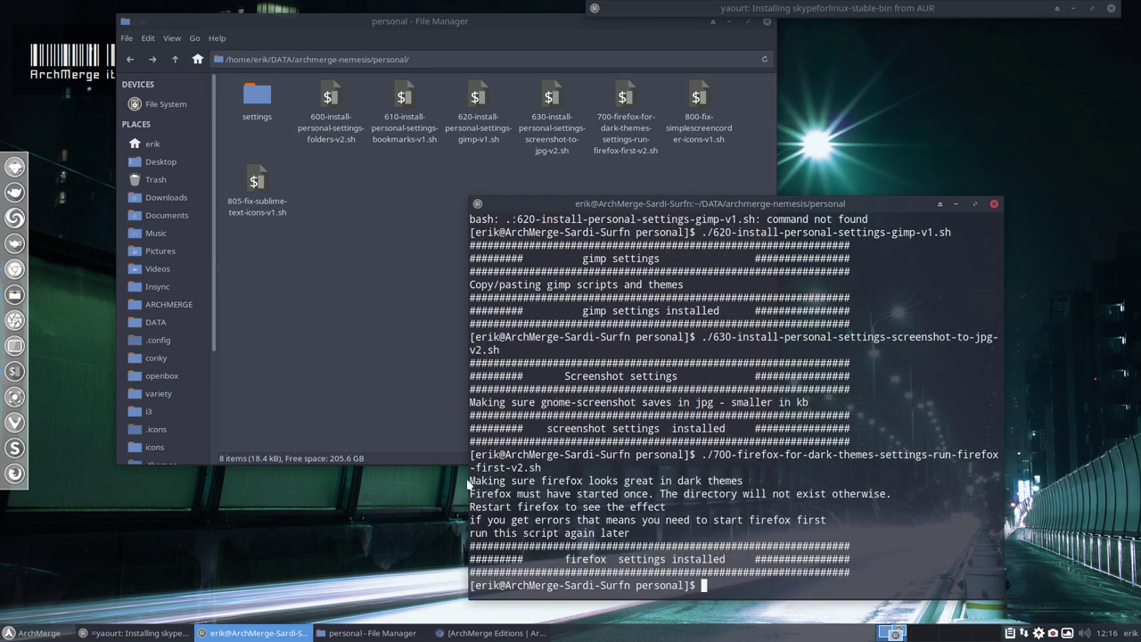
left_click(20, 472)
left_click(621, 138)
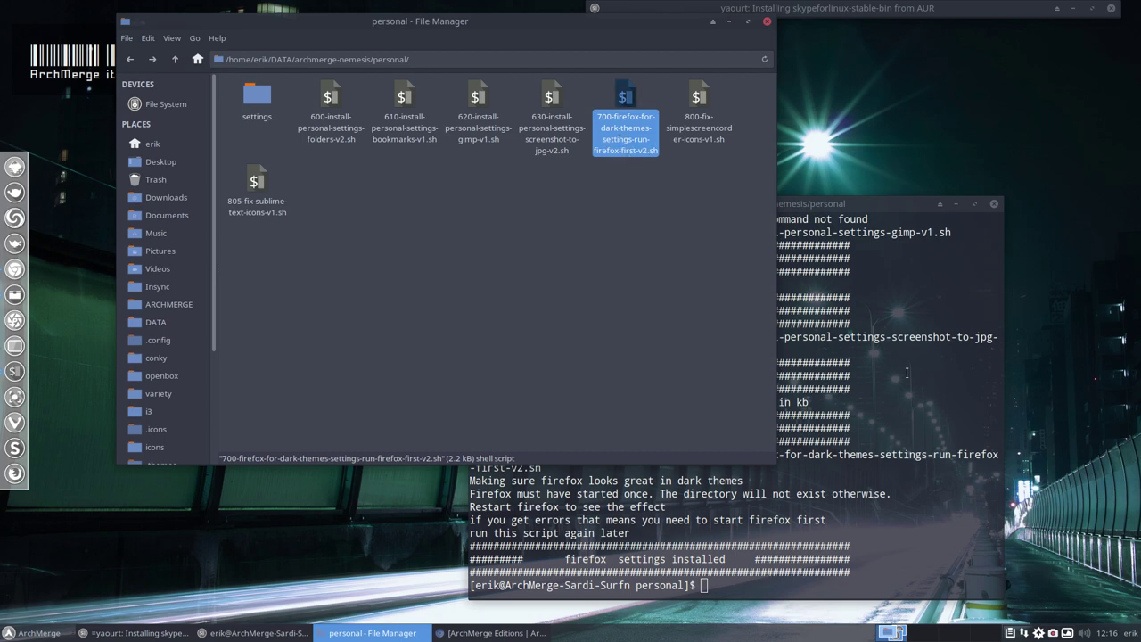
Run the 800 SimpleScreenRecorder icon fix script twice and review its output
left_click(865, 371)
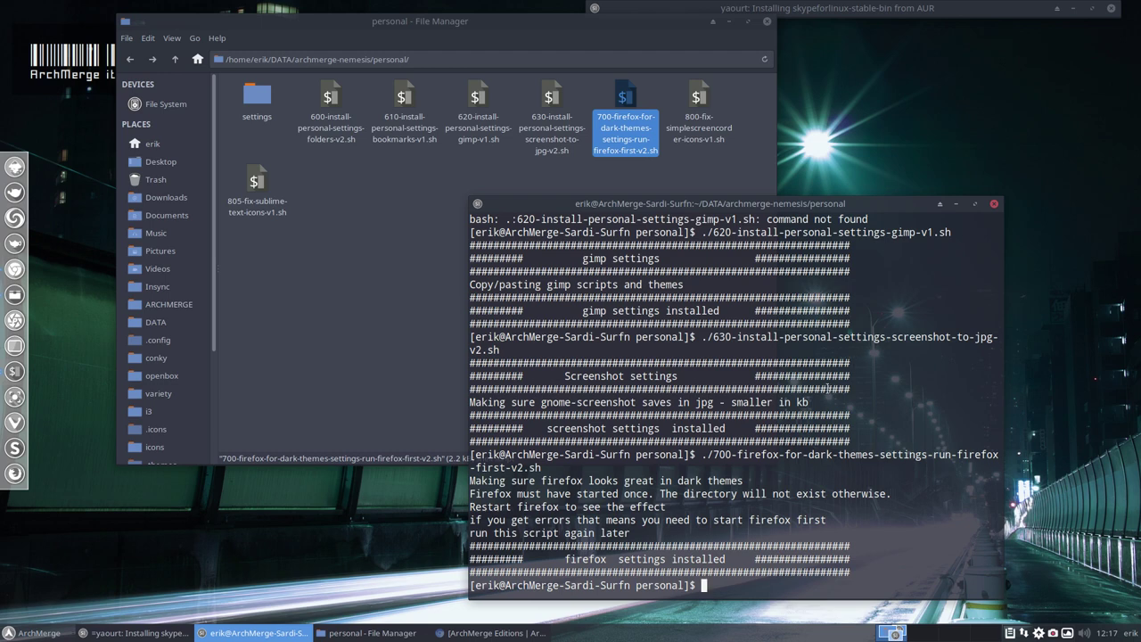
type(".:/800")
key("Tab")
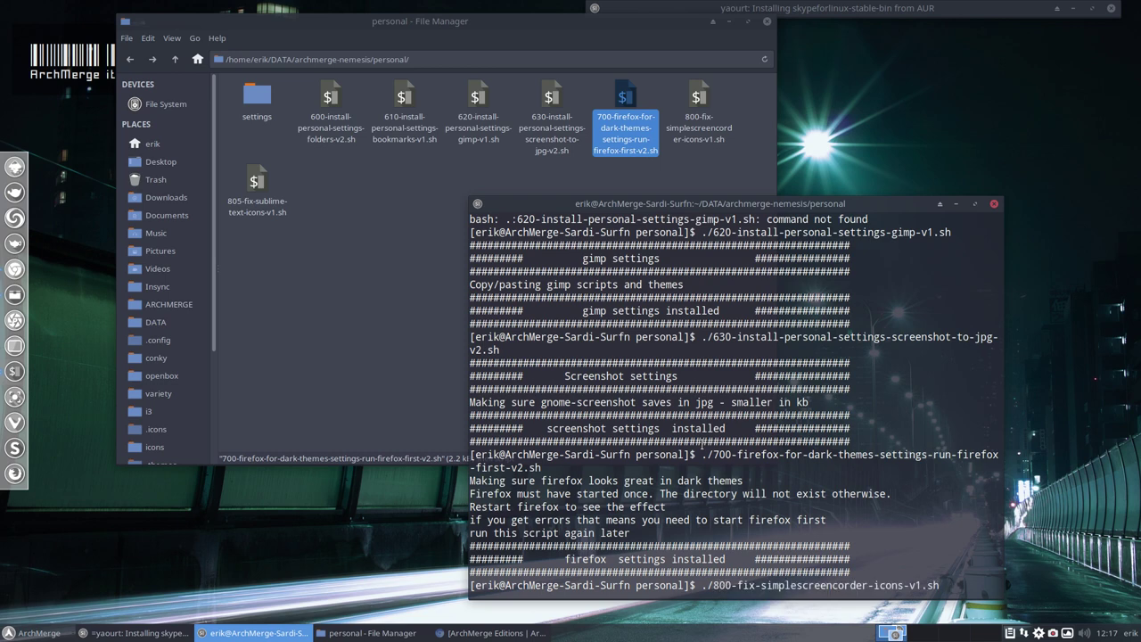
key("Return")
key("Return")
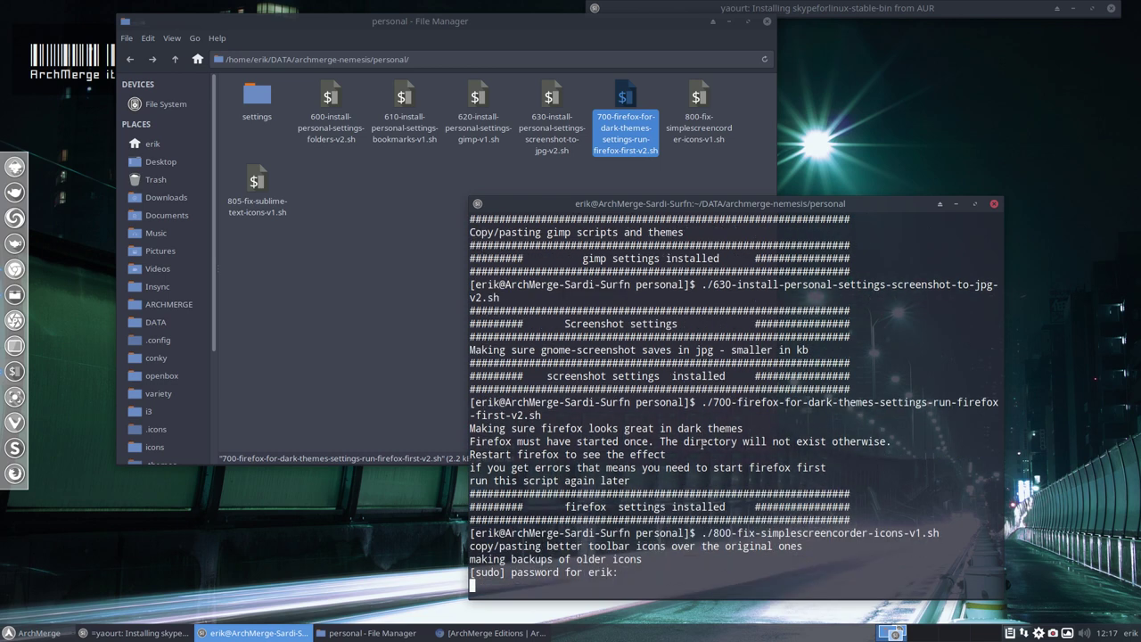
type("./")
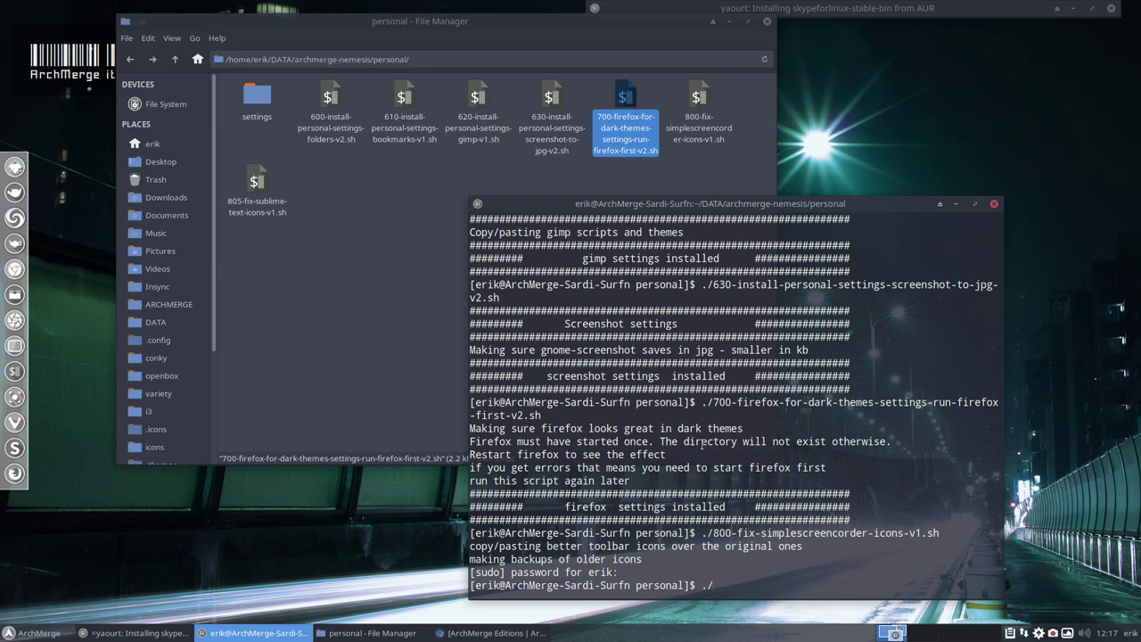
type("800")
key("Tab")
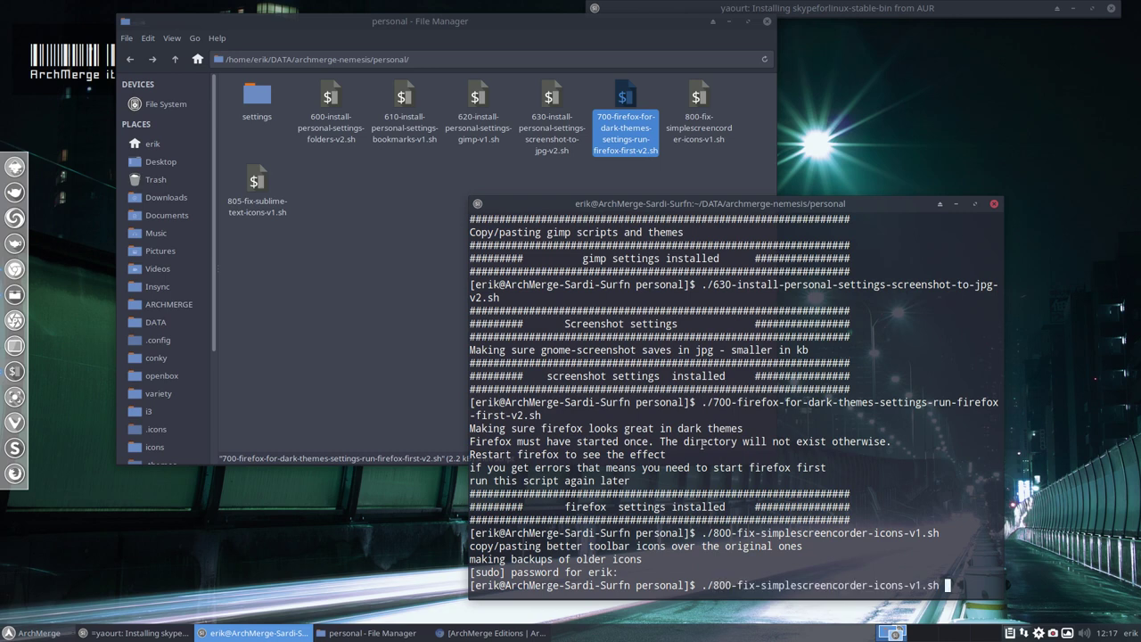
key("Return")
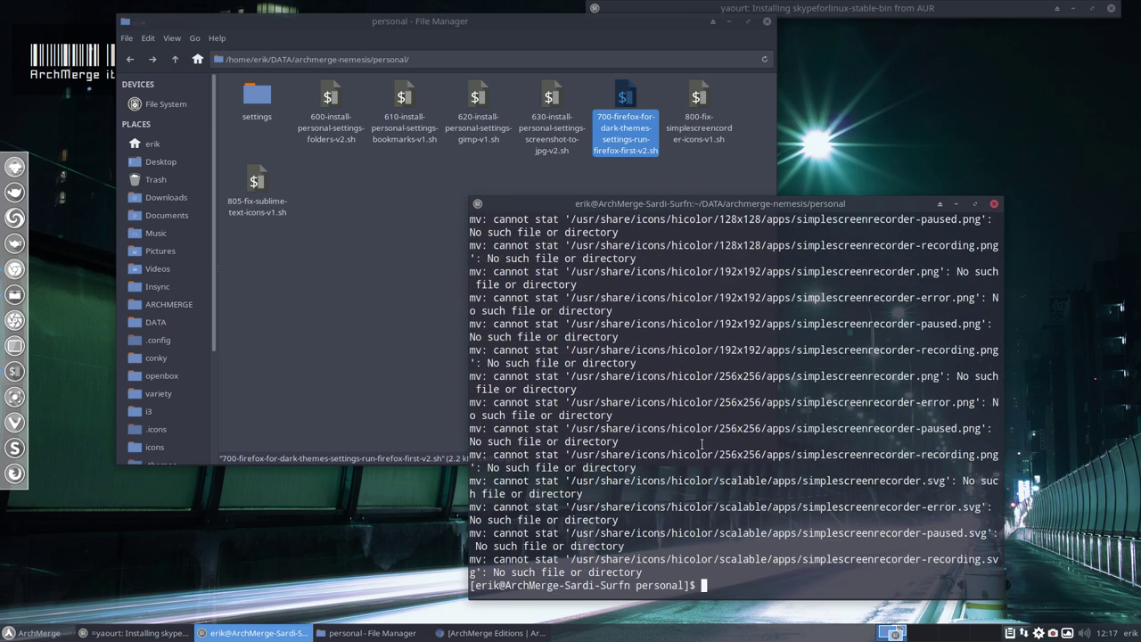
key("Up")
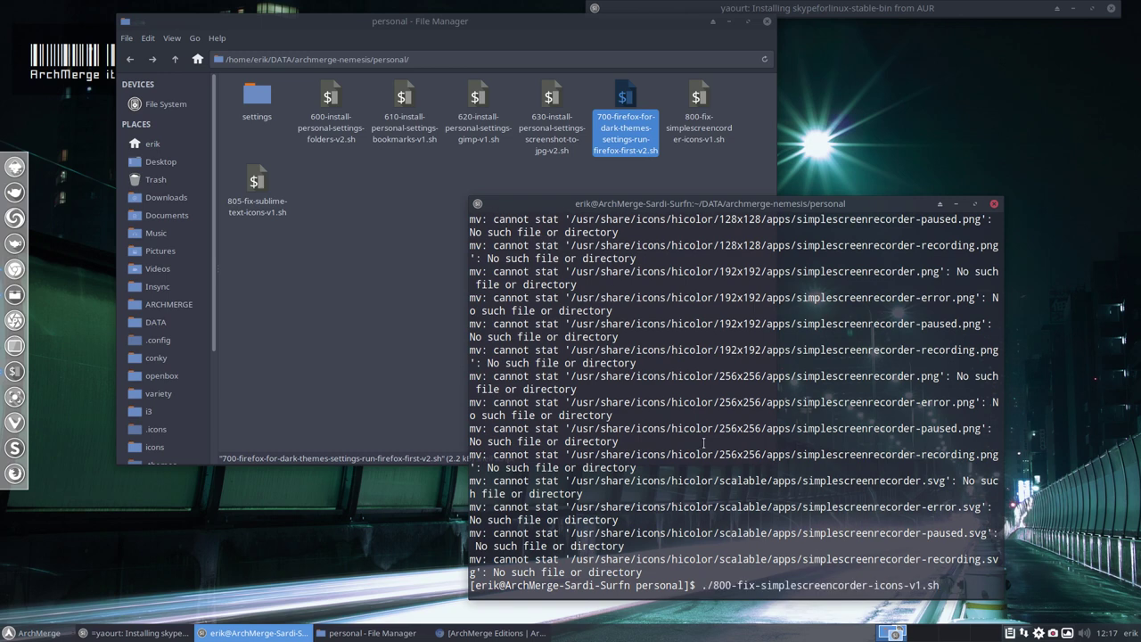
scroll(703, 443, "up", 20)
scroll(637, 273, "up", 5)
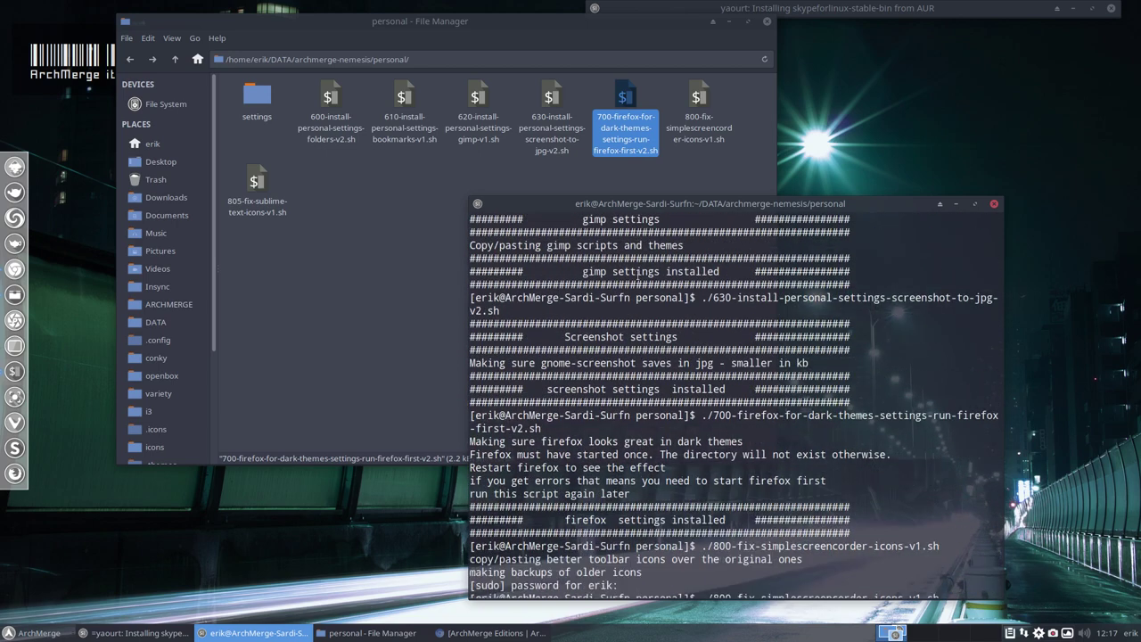
scroll(637, 274, "down", 11)
scroll(637, 273, "up", 4)
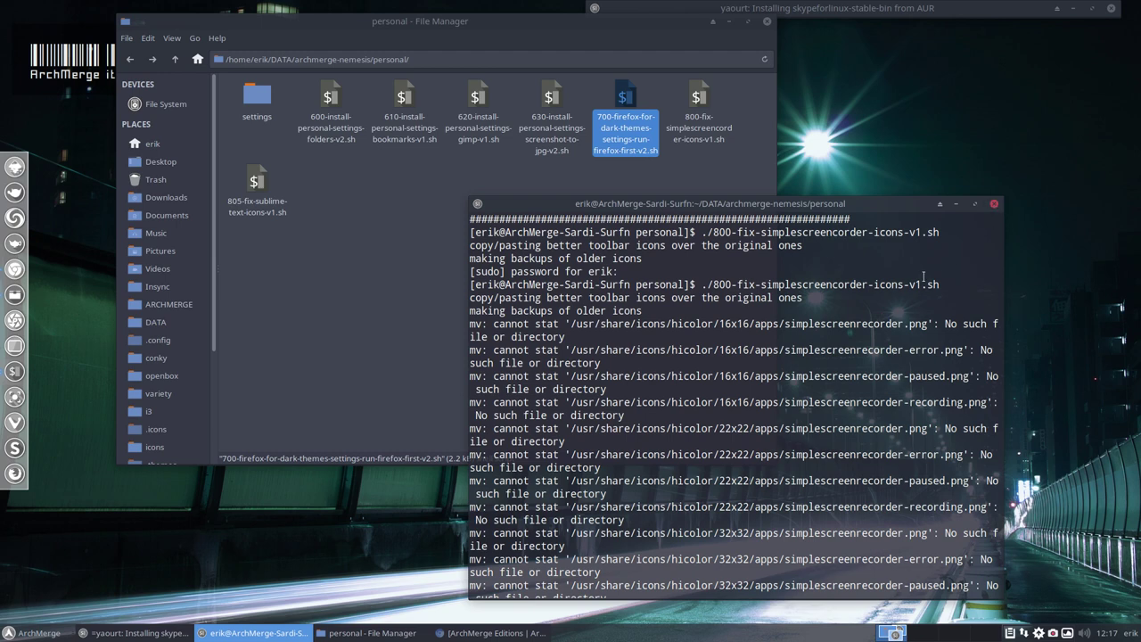
Run the 805 Sublime Text icon fix script after correcting the mistyped number
type("./7")
key("Tab")
key("Up")
key("Up")
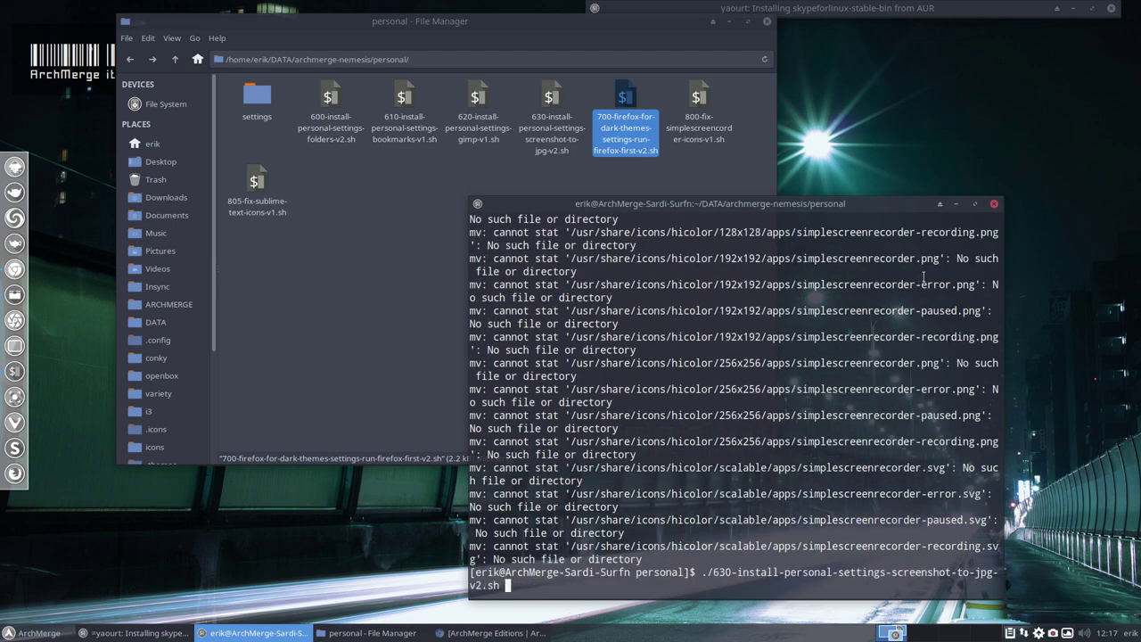
key("Down")
key("Down")
key("Up")
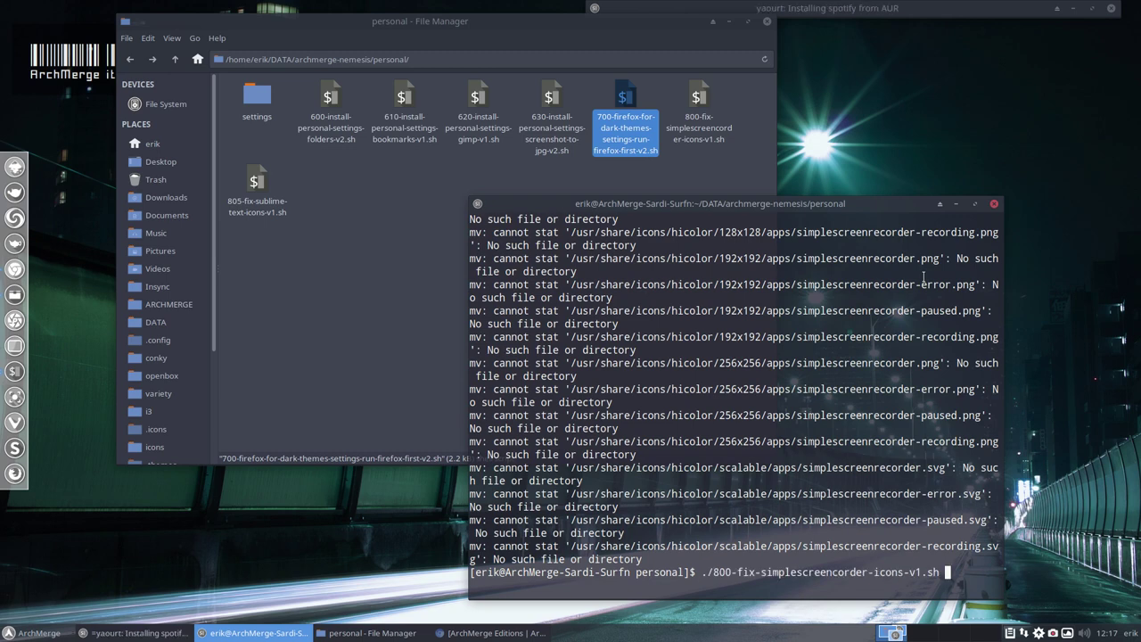
key("Down")
type("./")
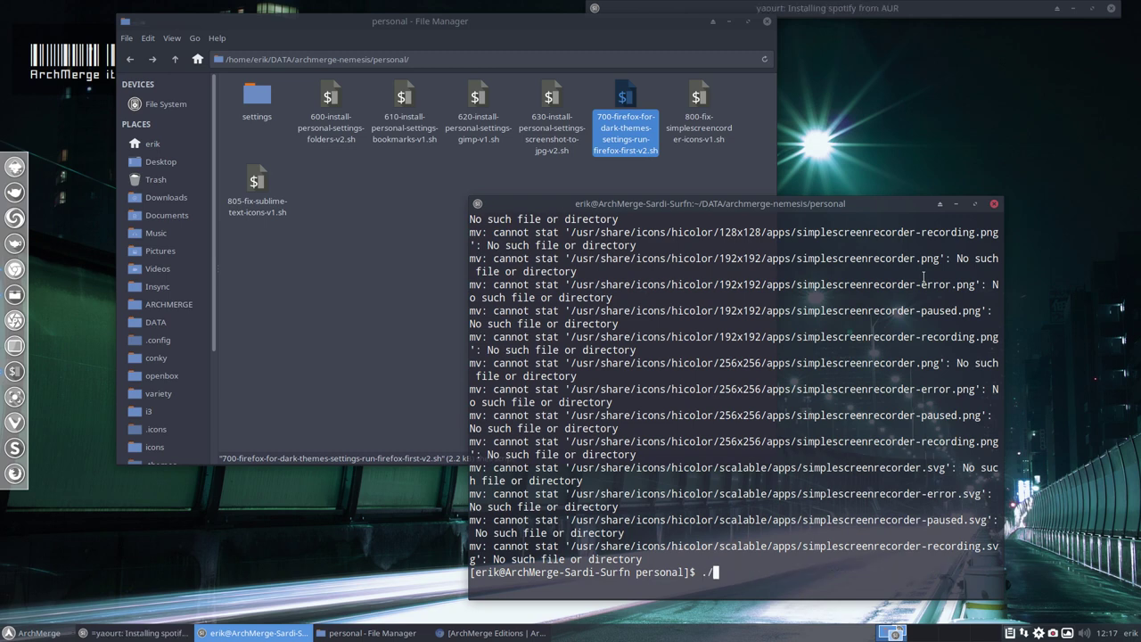
type("802")
type("5")
key("BackSpace")
key("BackSpace")
type("05")
key("Tab")
key("Return")
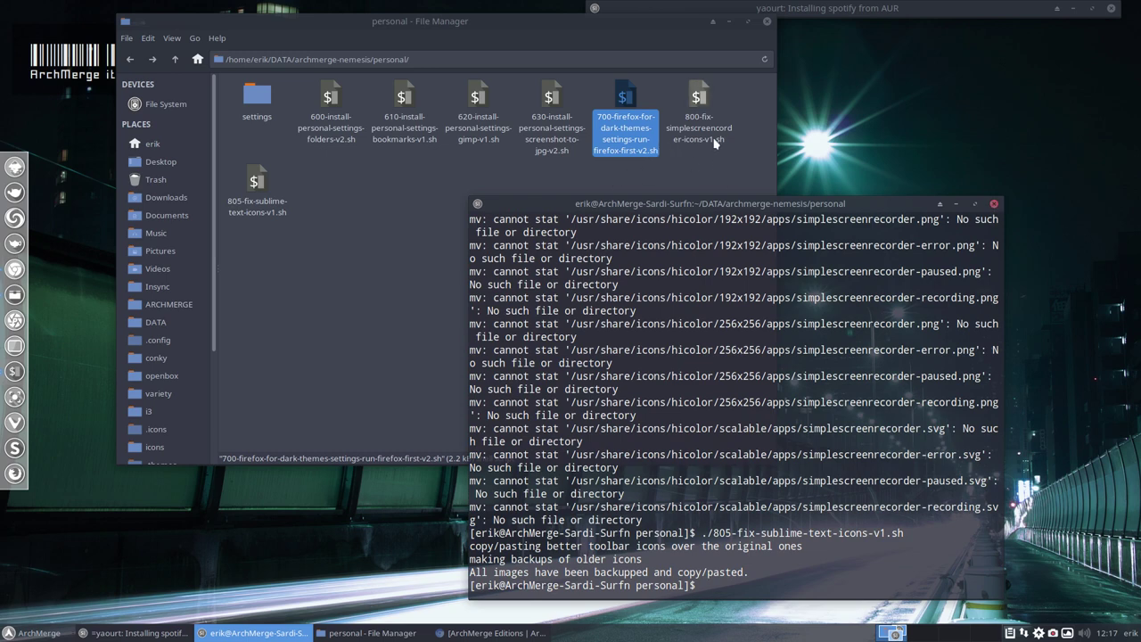
Close the scripts terminal and briefly unroll the AUR install window to check progress
left_click(696, 116)
left_click(259, 201, "ctrl")
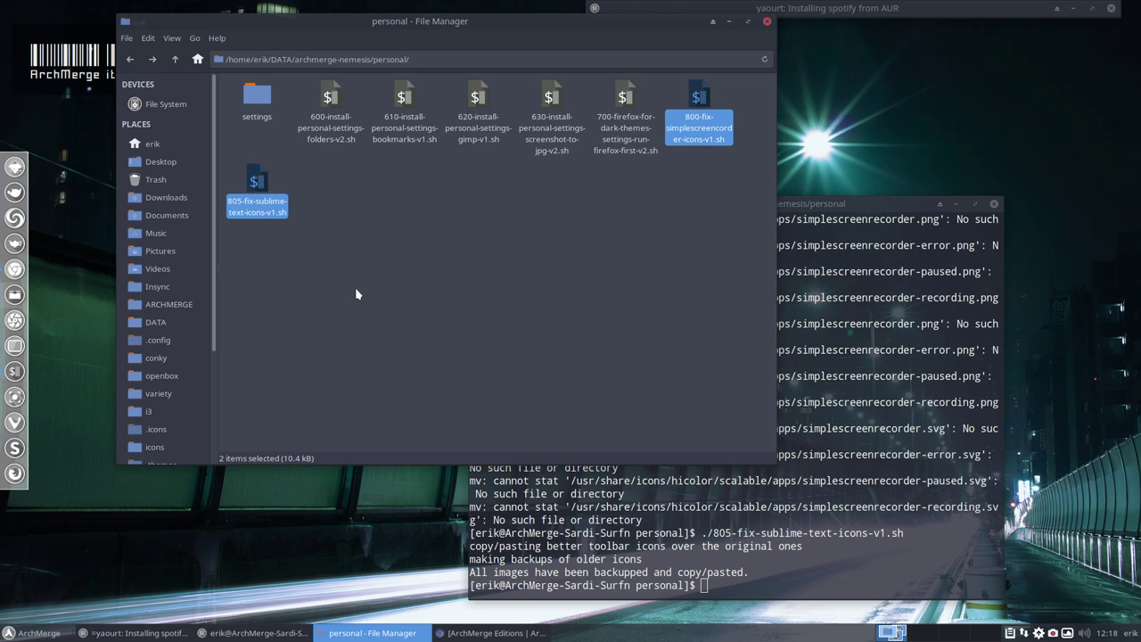
left_click(994, 204)
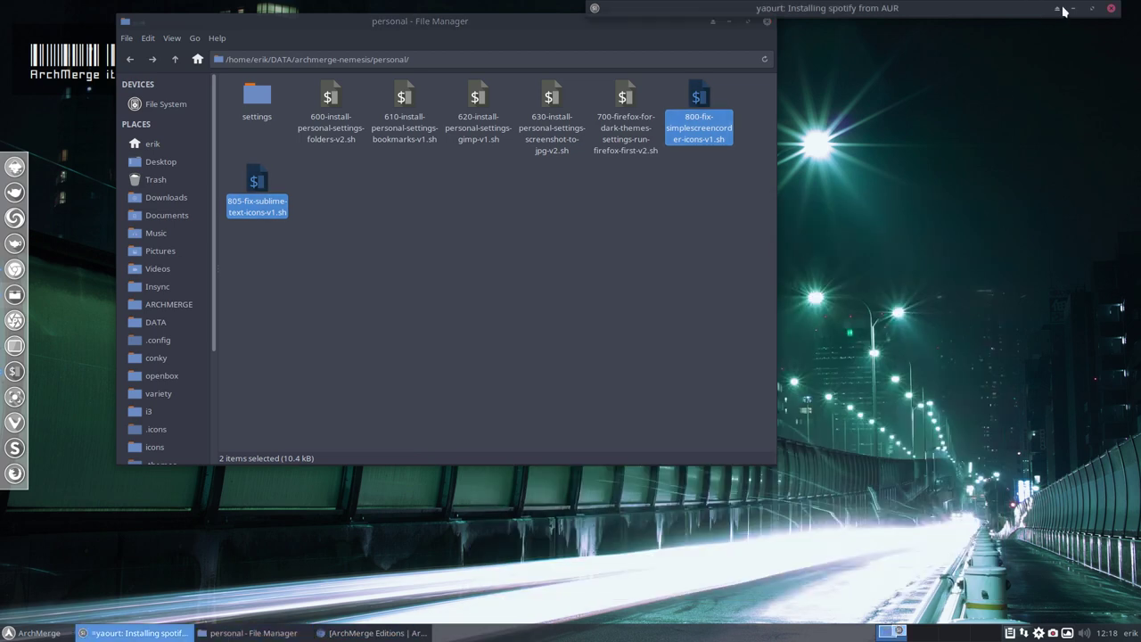
left_click(1058, 9)
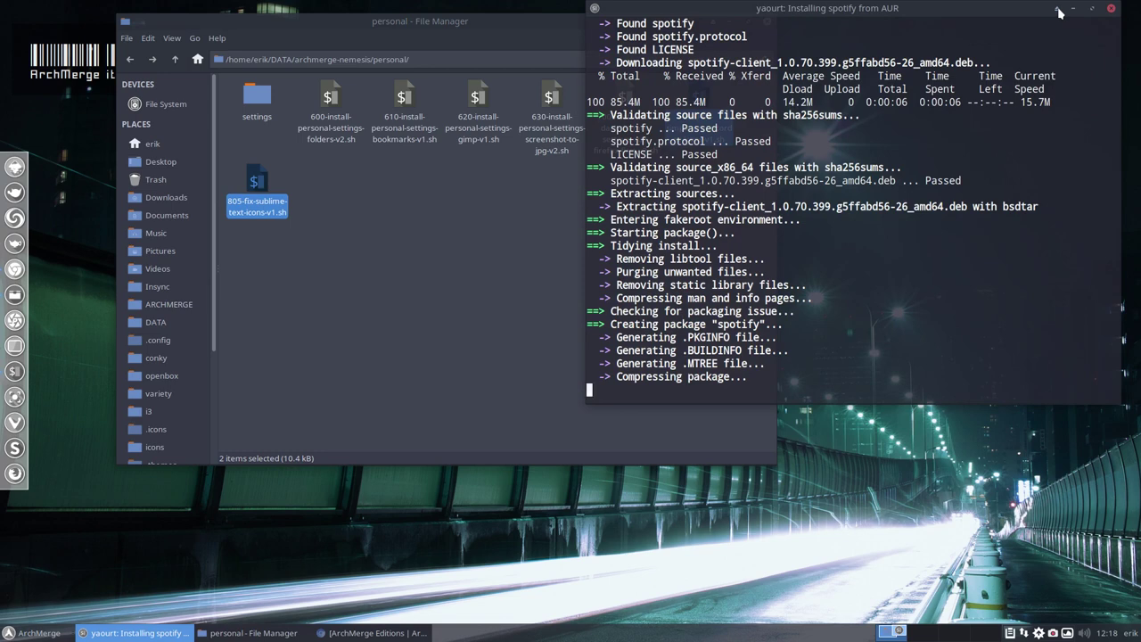
left_click(1057, 9)
left_click(545, 250)
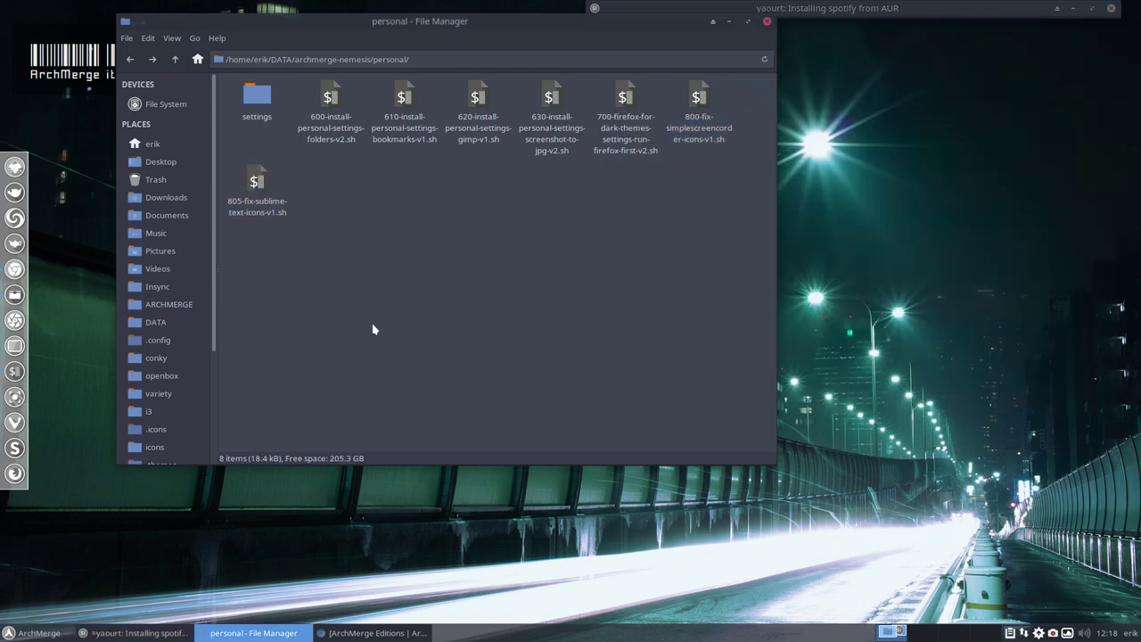
Launch Sublime Text from the dock, then close it
left_click(15, 448)
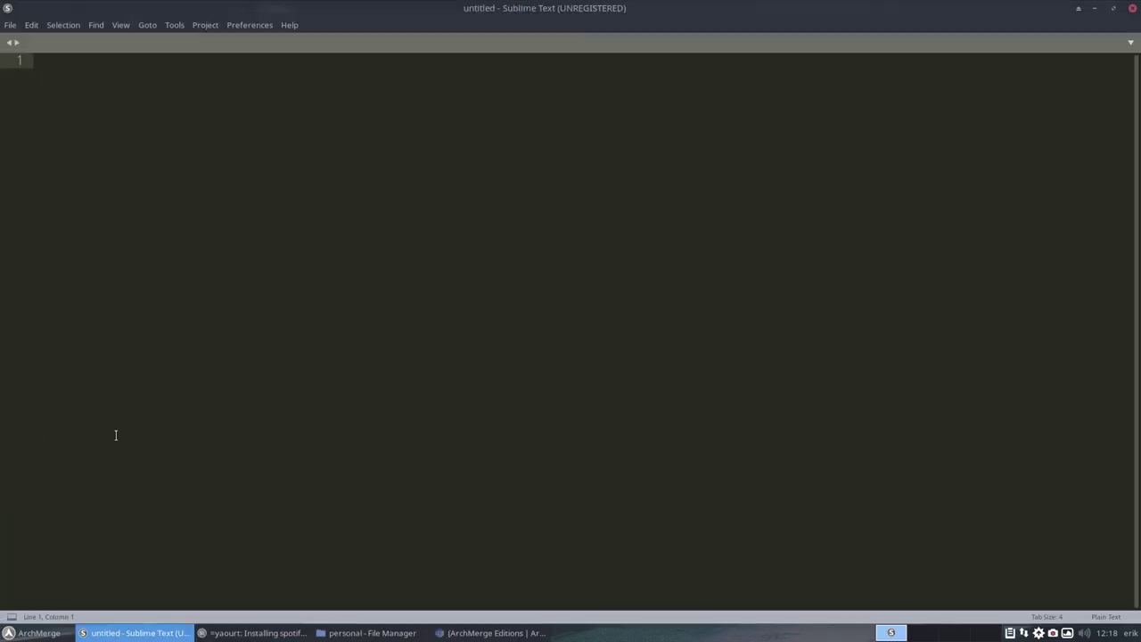
left_click(95, 638)
left_click(84, 634)
left_click(1132, 8)
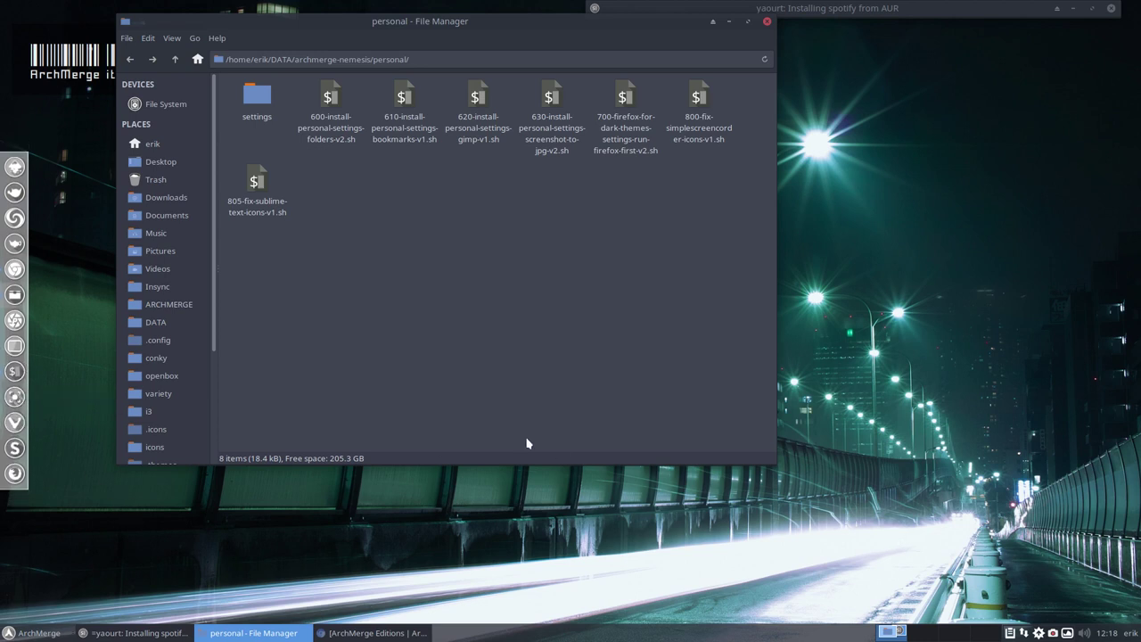
Close the personal folder window and unroll the terminal to view the spotify build output
left_click(700, 121)
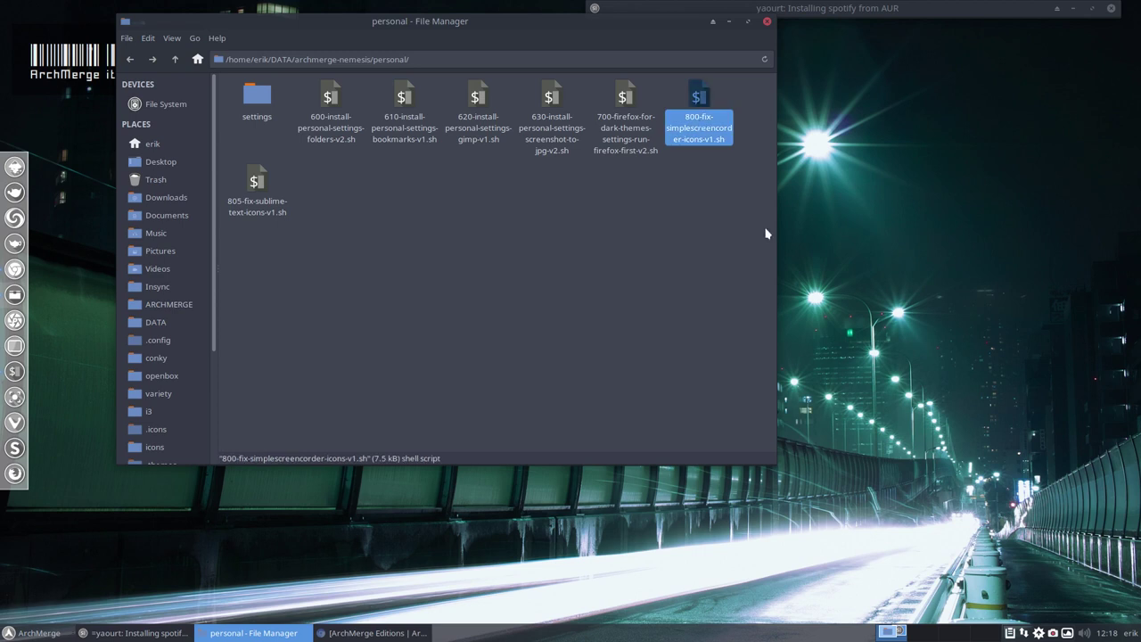
right_click(1053, 634)
left_click(623, 265)
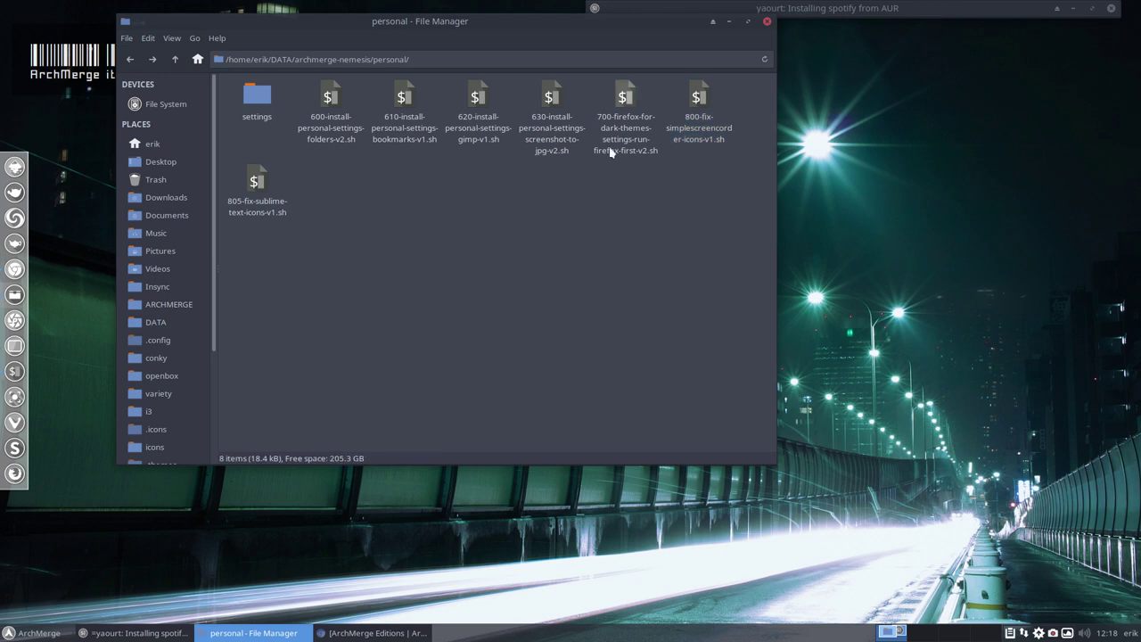
left_click(767, 22)
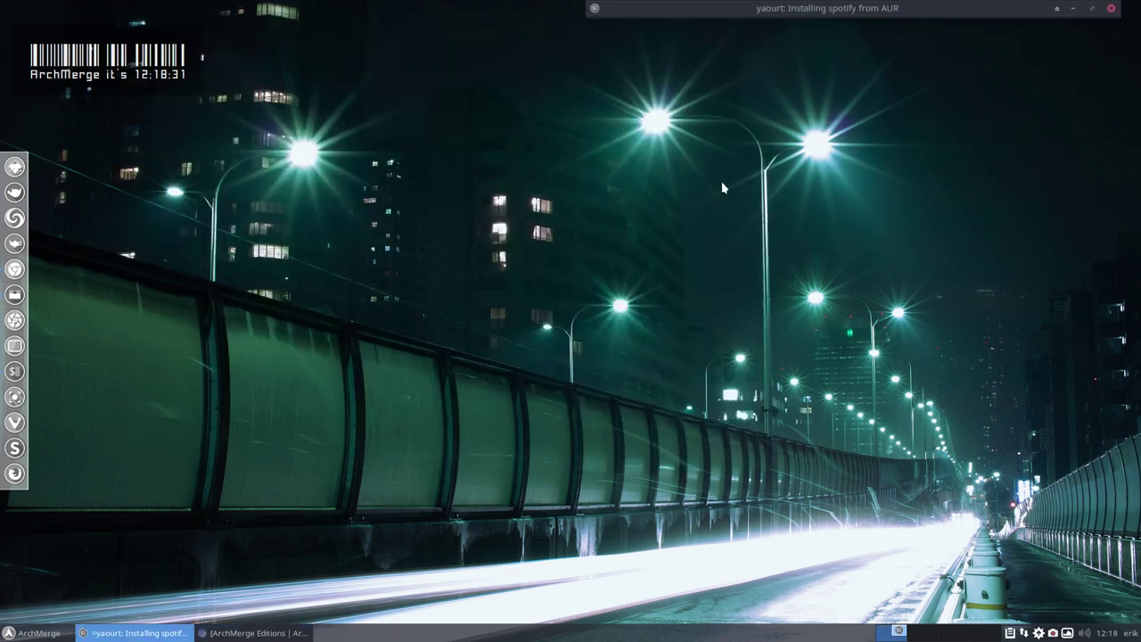
left_click(1058, 10)
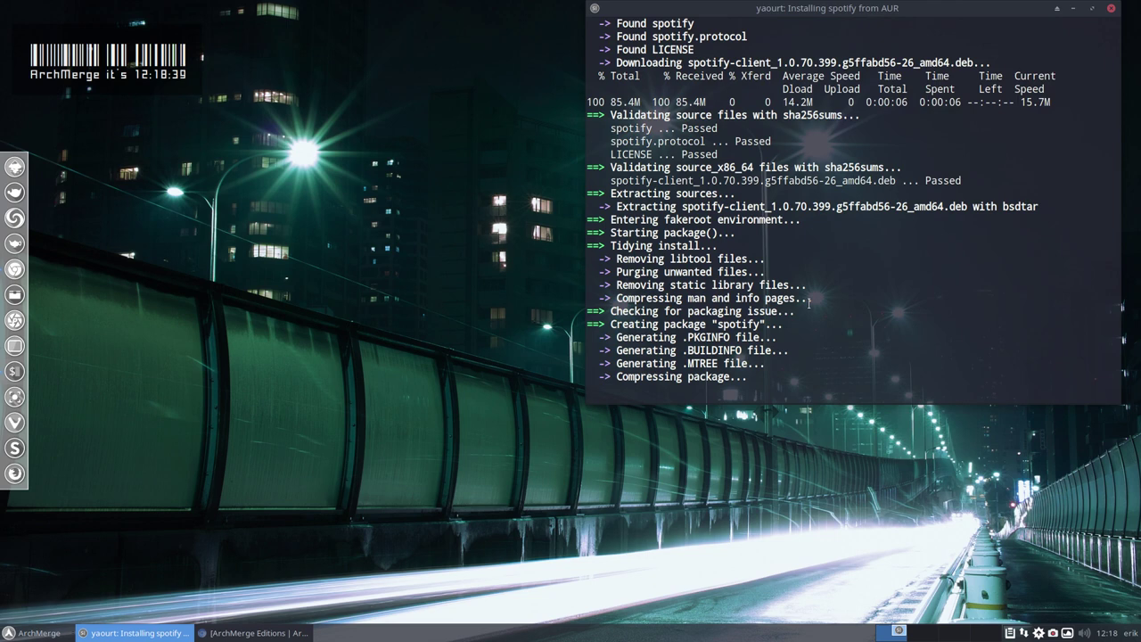
left_click_drag(691, 76, 765, 63)
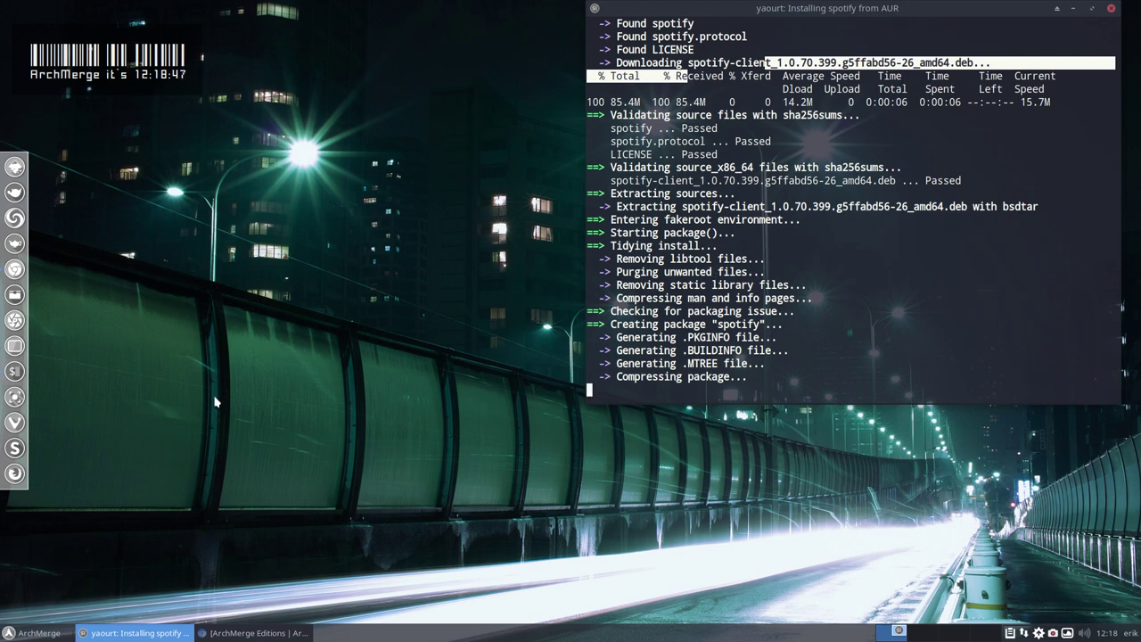
In Plank preferences, set the dock position to Right and the theme to RoundedGlass2
right_click(4, 436)
left_click(47, 483)
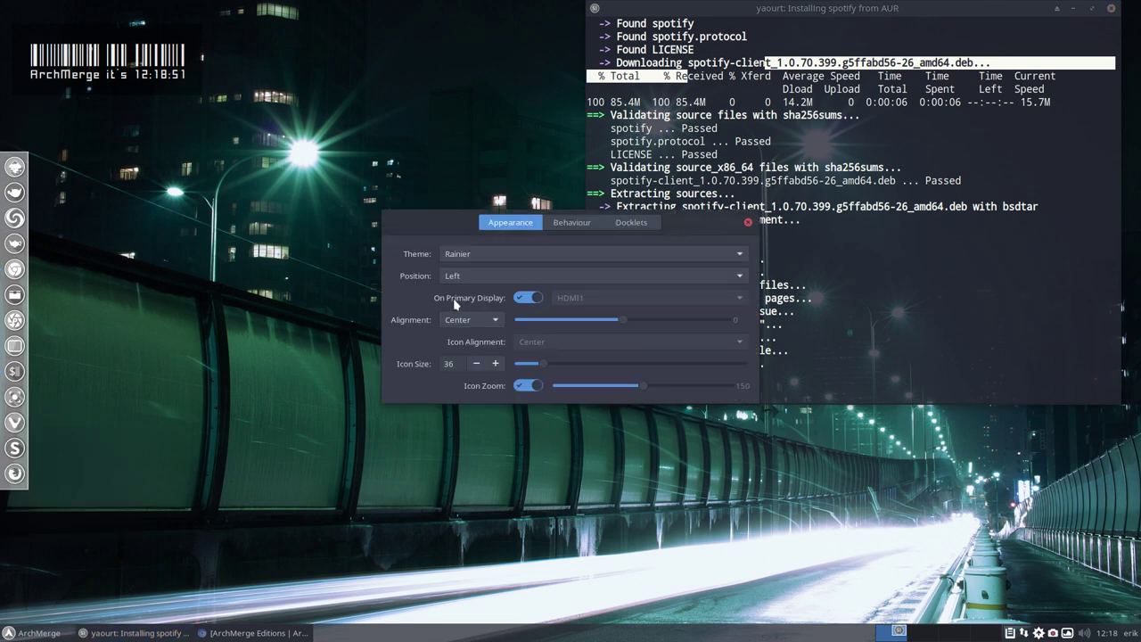
left_click(481, 280)
left_click(486, 307)
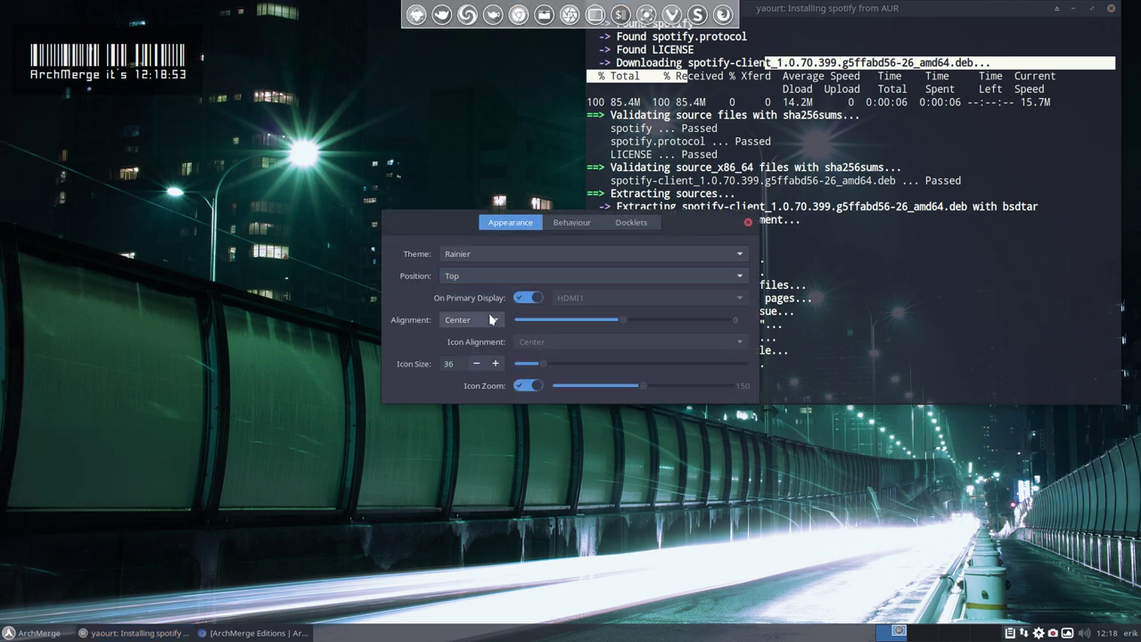
left_click(473, 276)
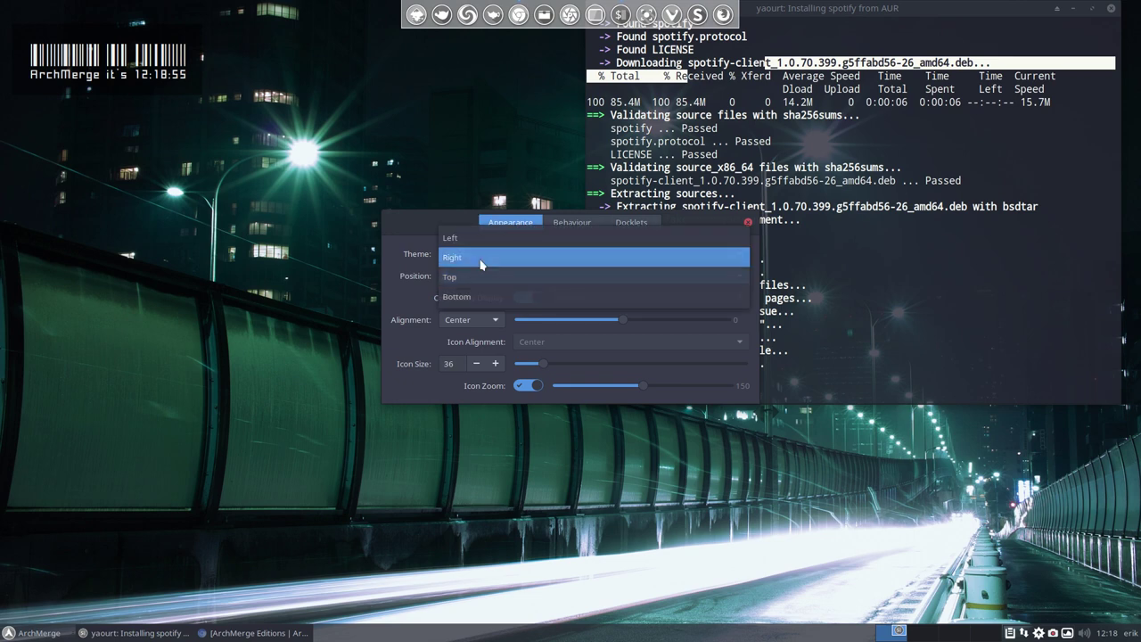
left_click(477, 258)
left_click(480, 258)
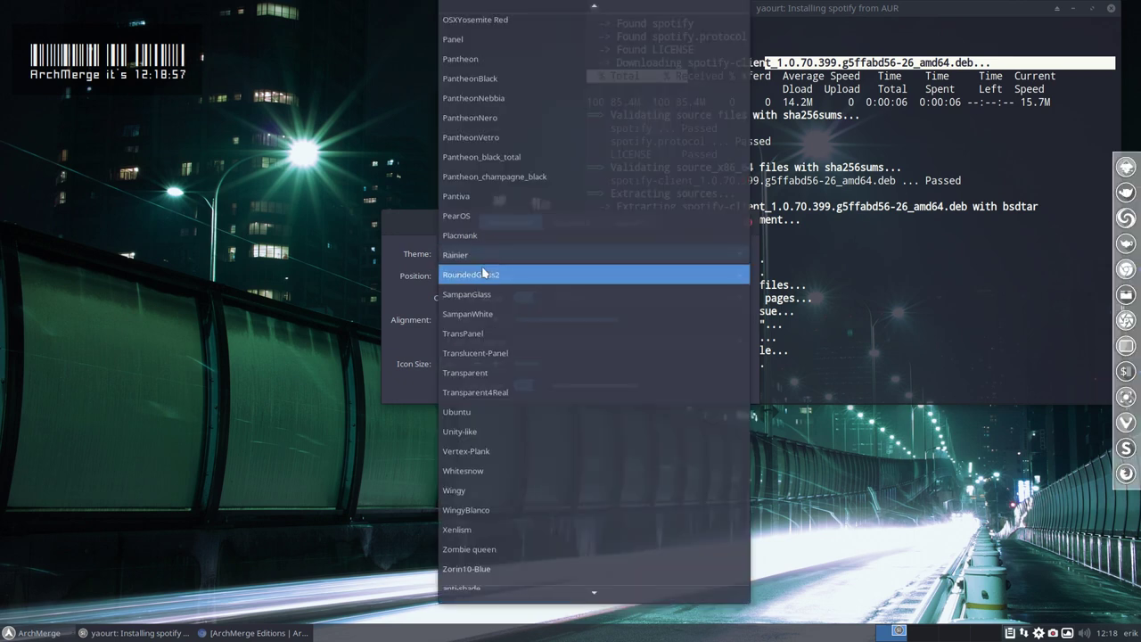
left_click(482, 271)
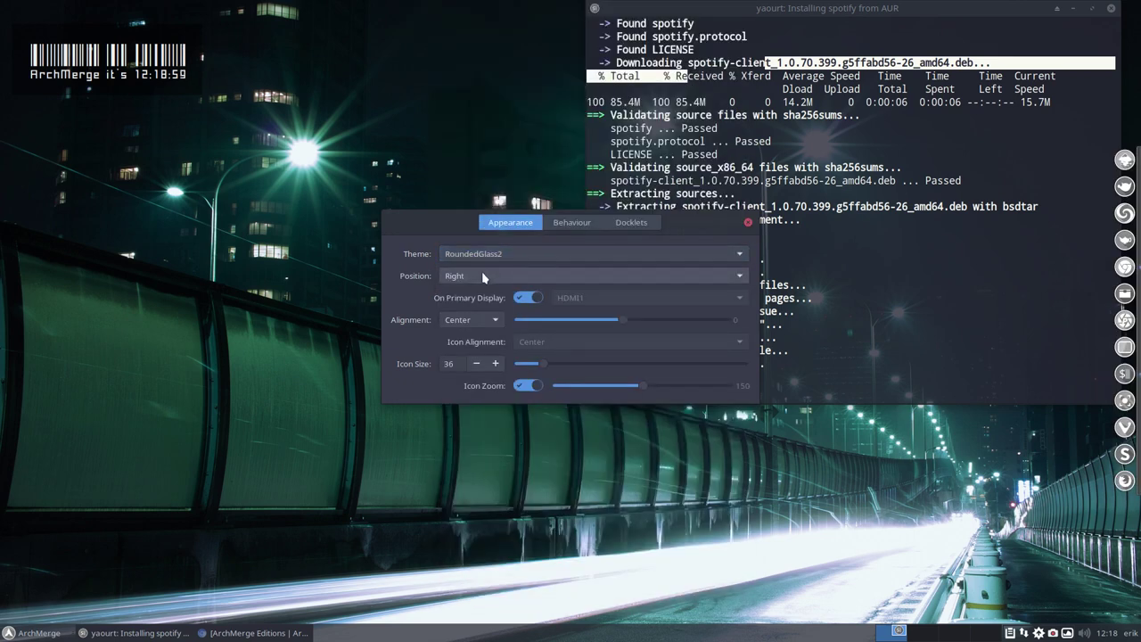
left_click(748, 225)
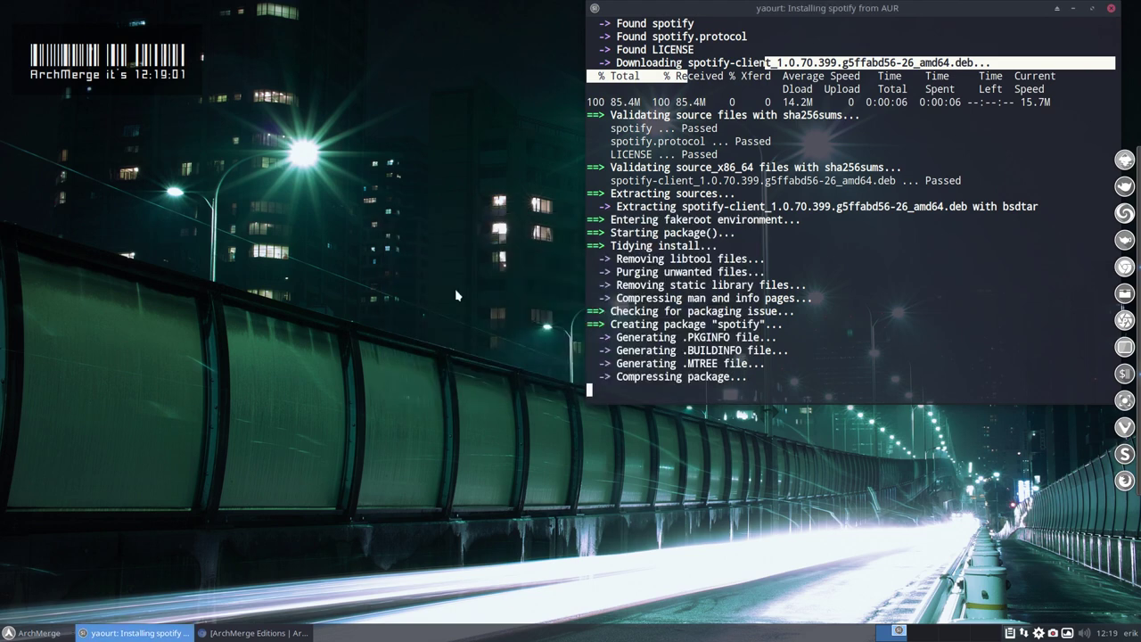
Review the icon and font tabs of Xfce Appearance settings, then close it
left_click(36, 633)
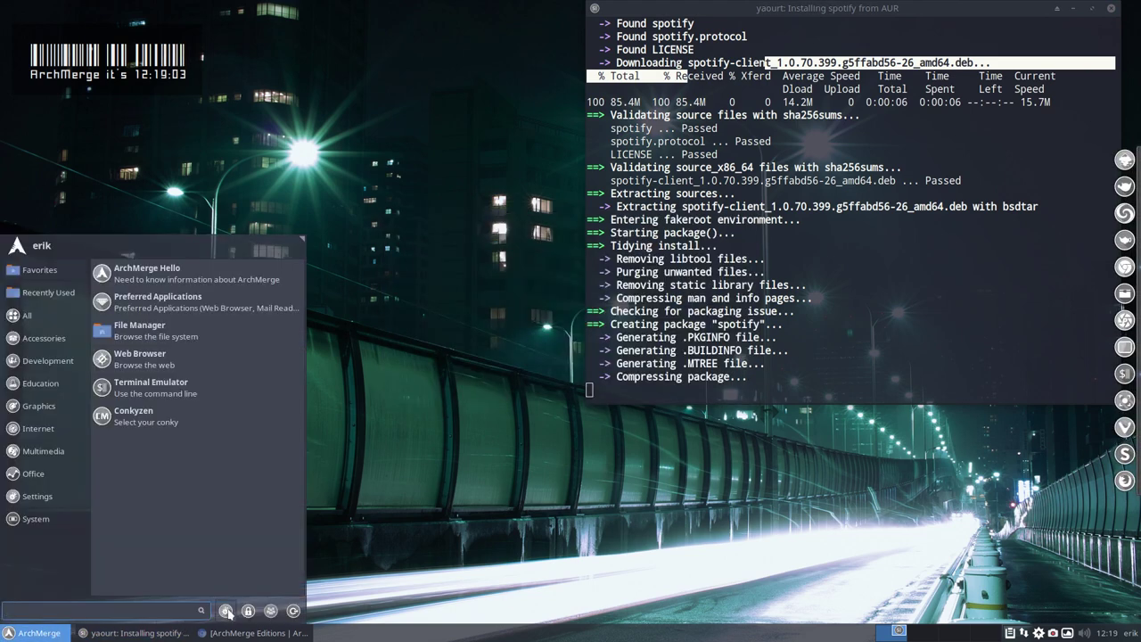
left_click(226, 611)
left_click(381, 214)
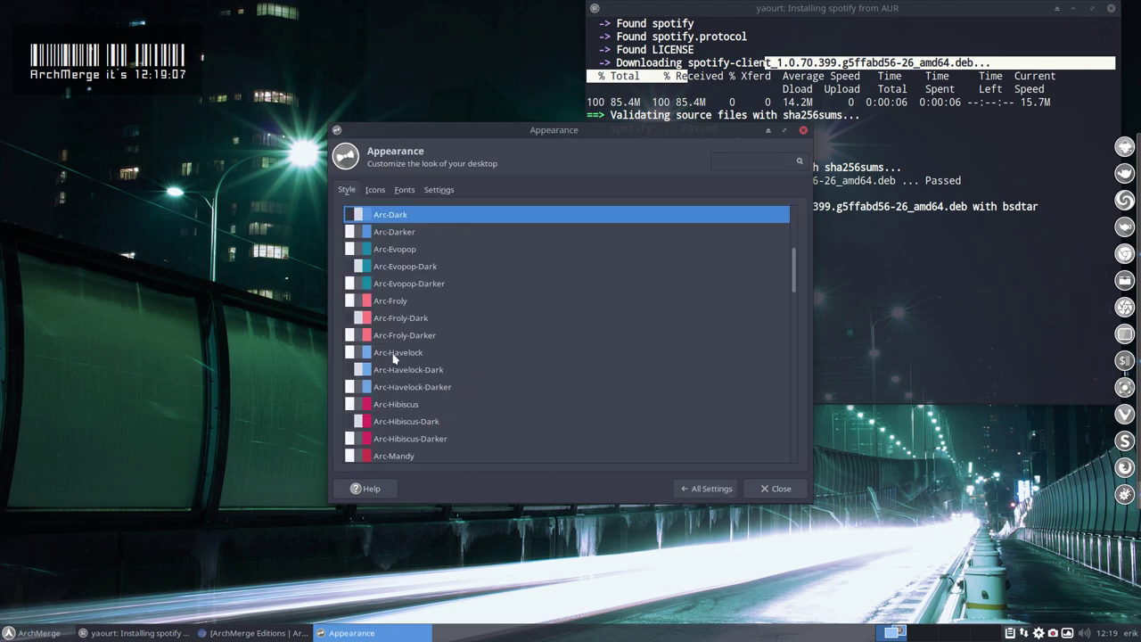
scroll(370, 281, "down", 15)
left_click(375, 191)
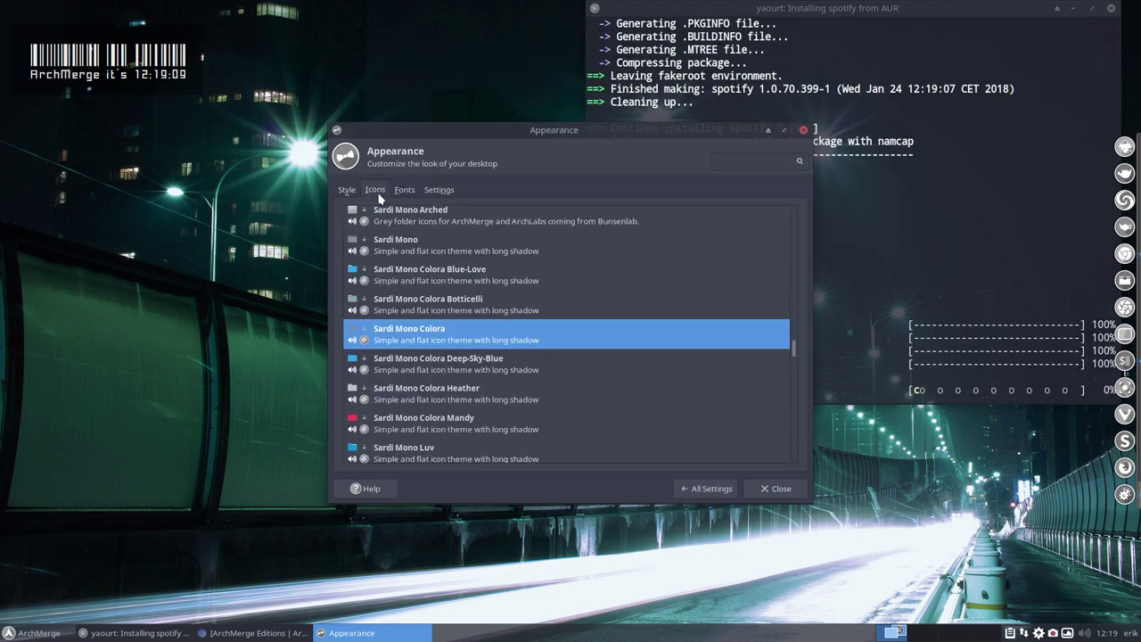
left_click(405, 190)
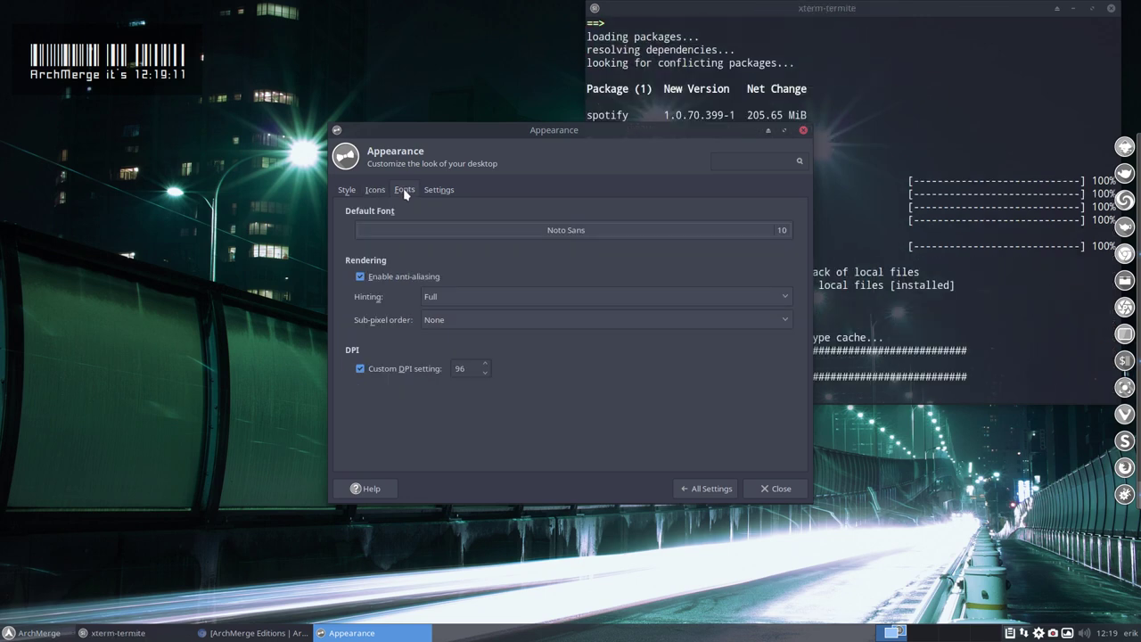
left_click(803, 130)
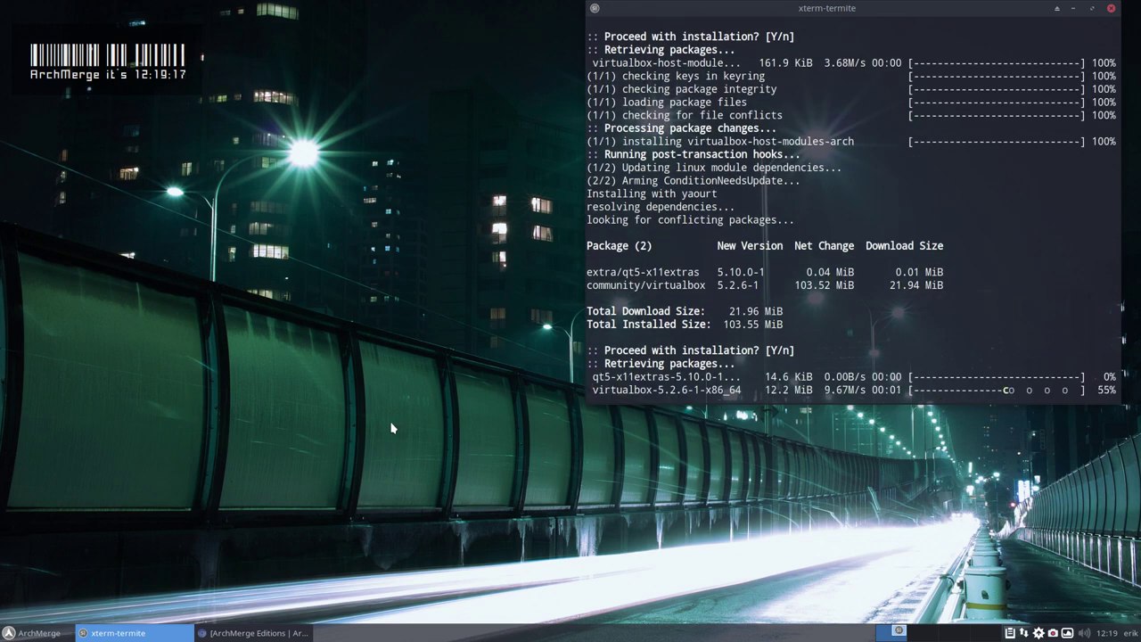
left_click(34, 633)
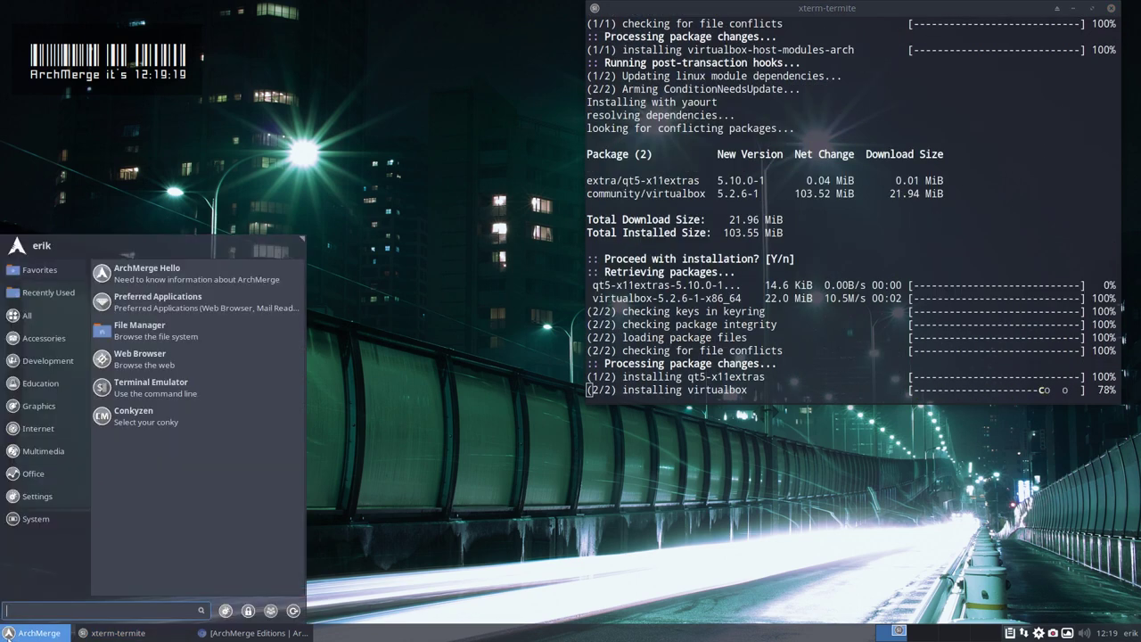
Open a file manager window and navigate to ARCHMERGE, then the DATA folder
left_click(147, 330)
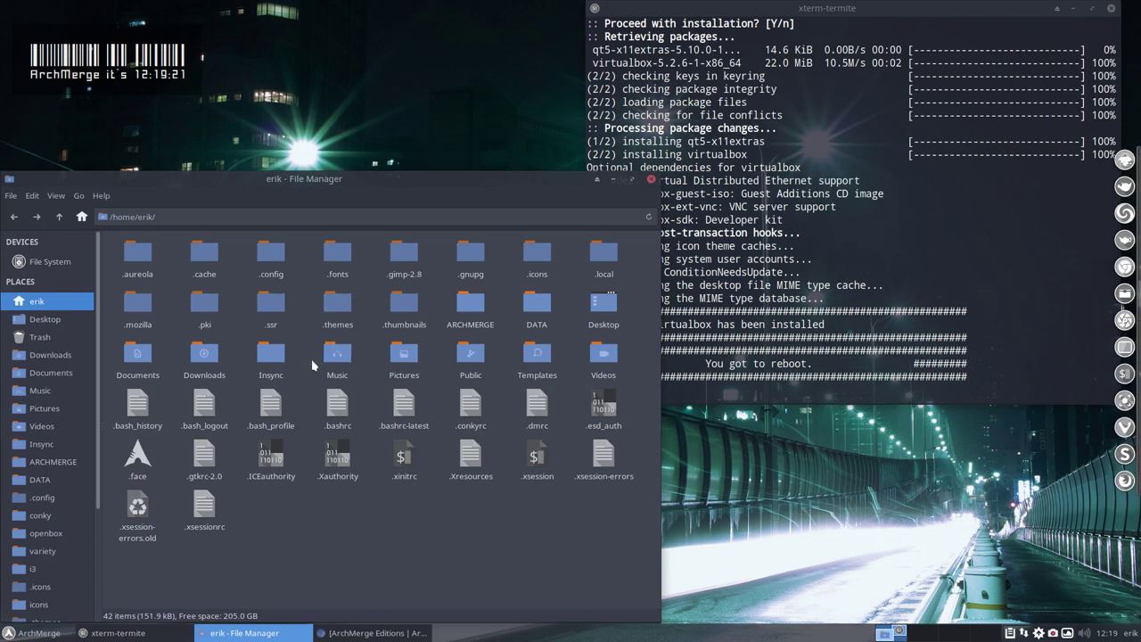
left_click(49, 461)
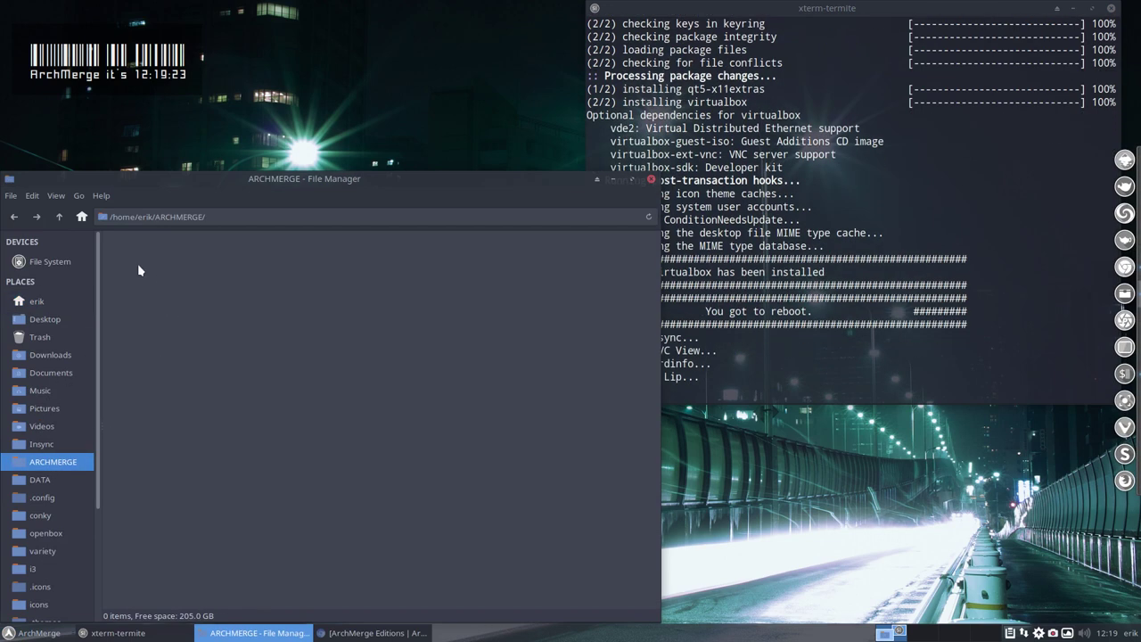
left_click(80, 480)
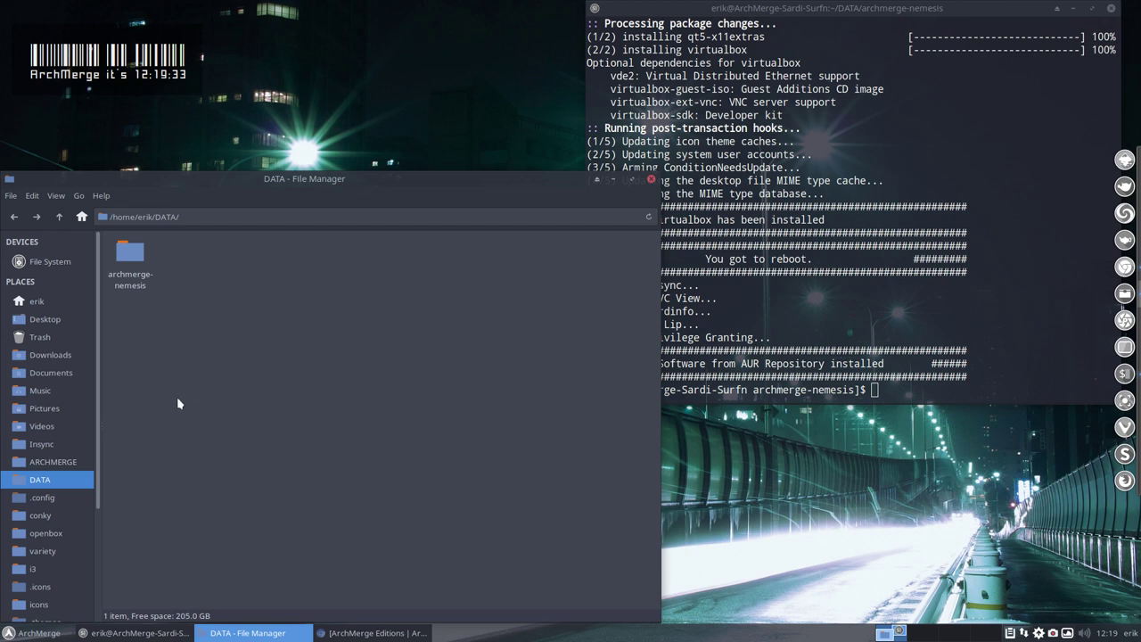
Open the Xfce Settings Manager's Display page from the application menu
left_click(34, 633)
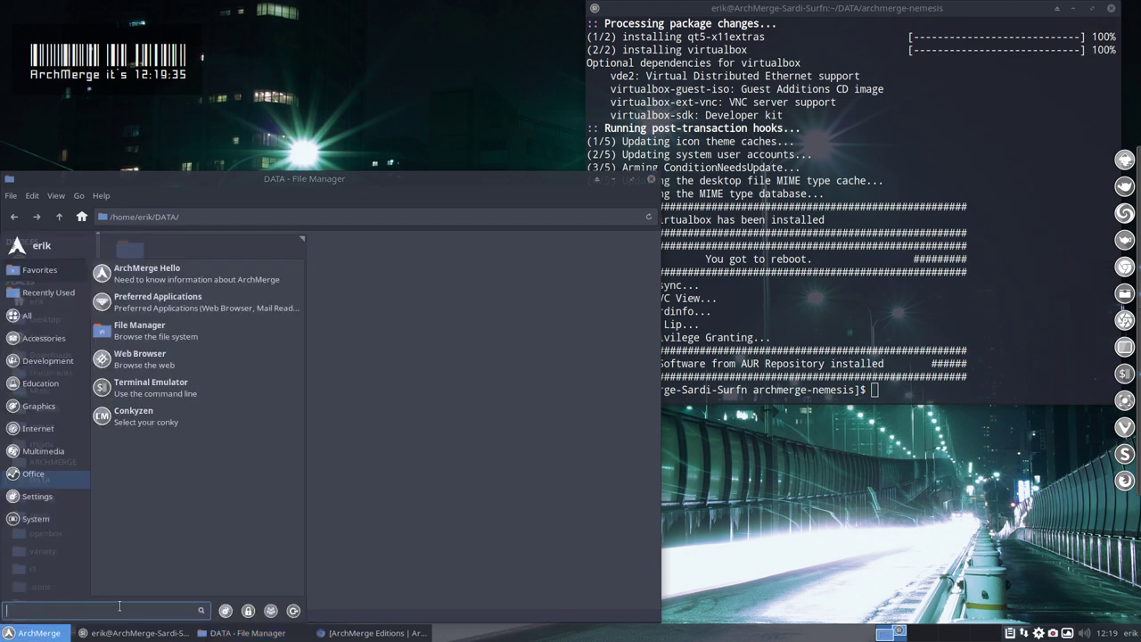
left_click(225, 610)
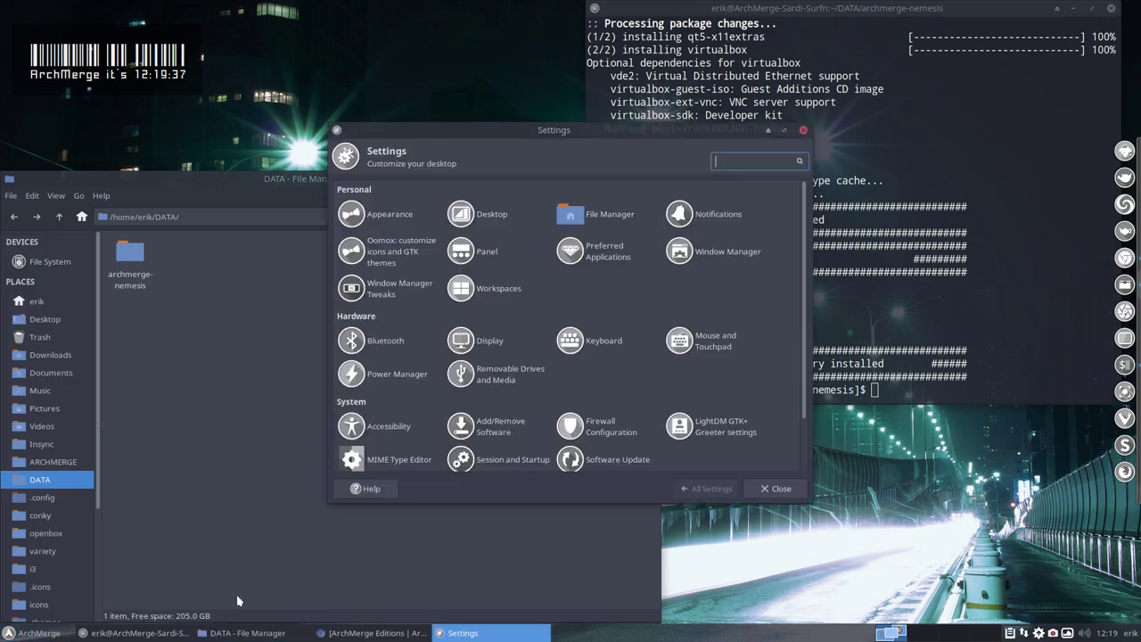
left_click(481, 343)
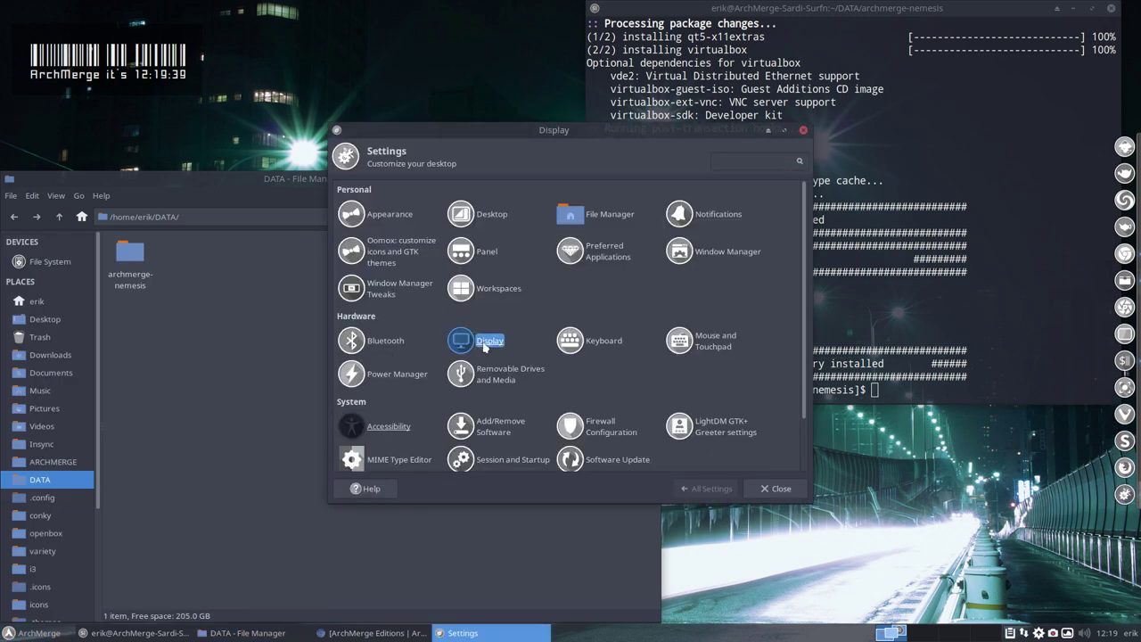